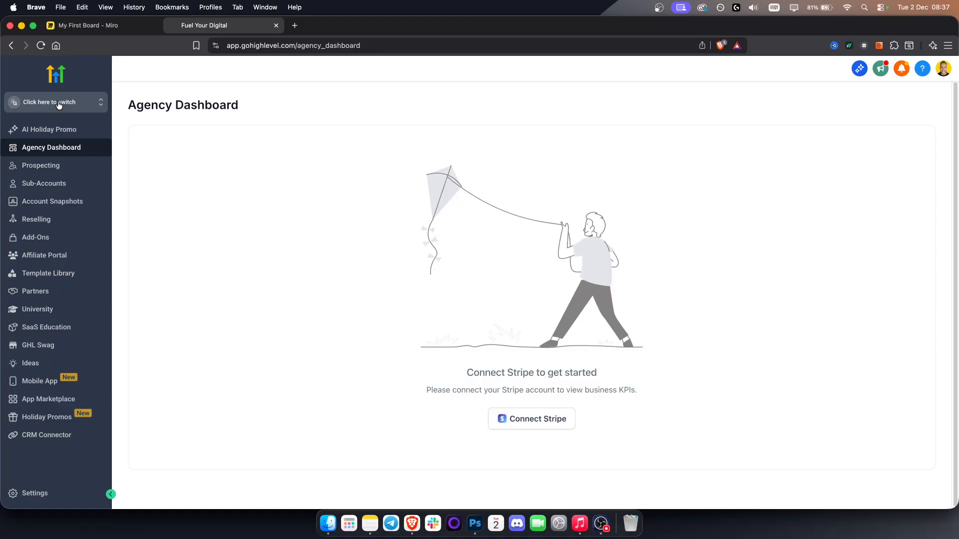
- Switch to the FYD sub-account and open the list of websites under Sites
{"action": "left_click", "coordinate": [43, 190]}
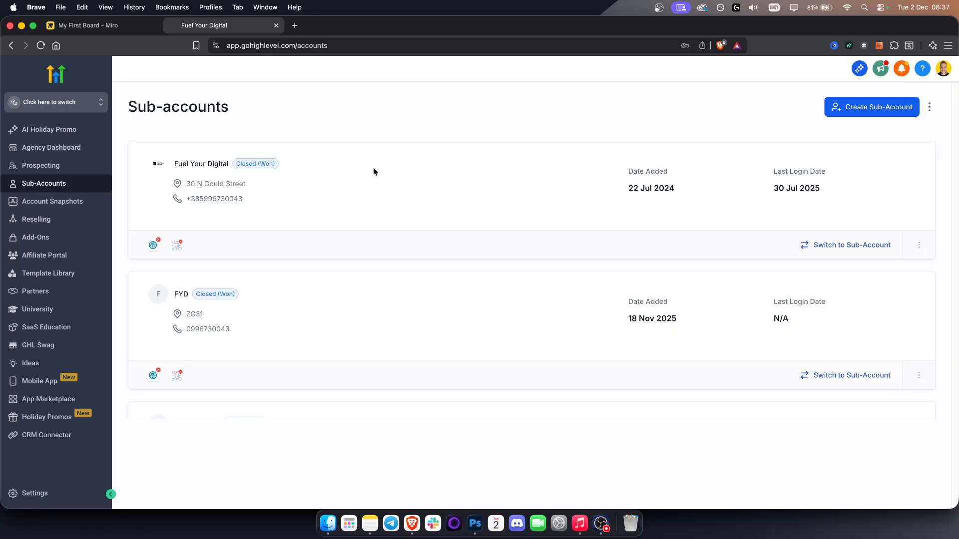
{"action": "left_click", "coordinate": [65, 109]}
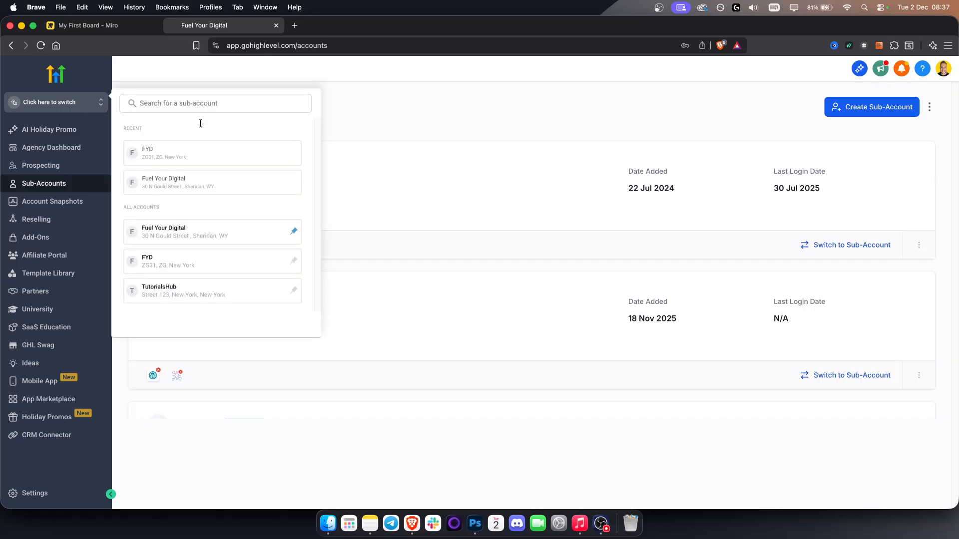
{"action": "left_click", "coordinate": [165, 154]}
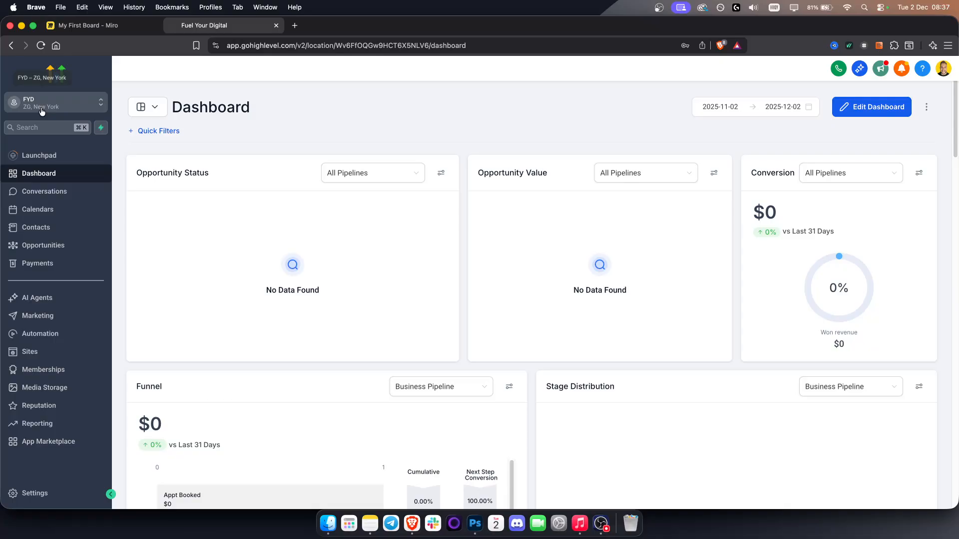
{"action": "left_click", "coordinate": [44, 352]}
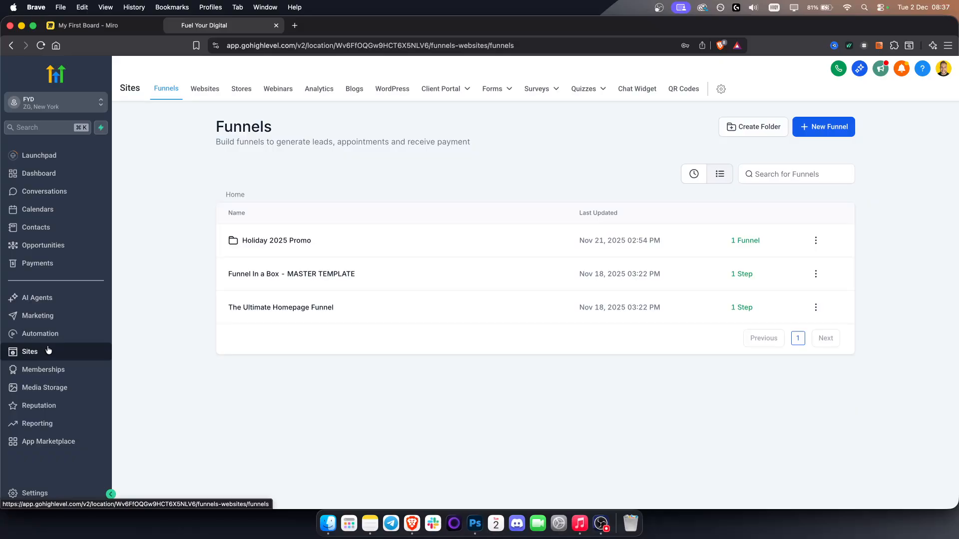
{"action": "left_click", "coordinate": [205, 96]}
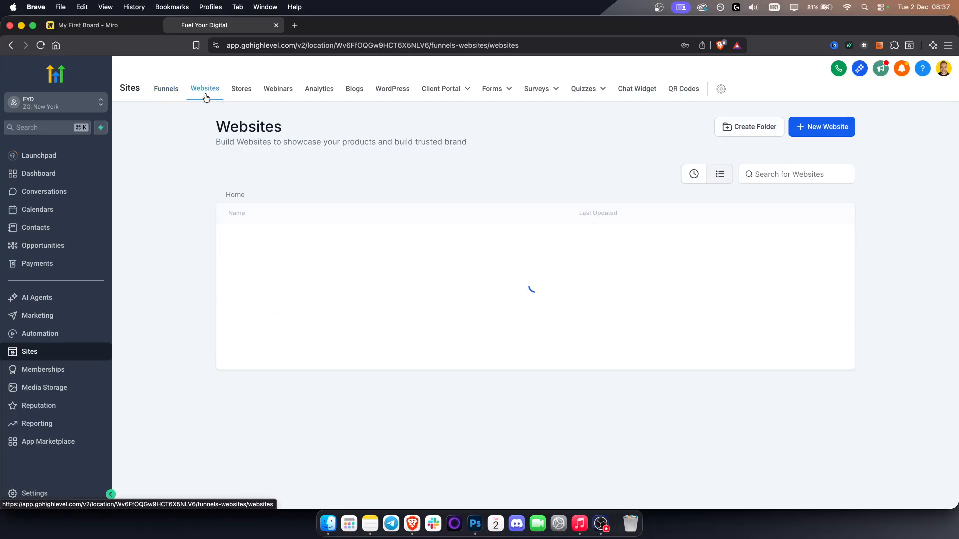
- Switch to the TutorialsHub sub-account, check its funnels and return to its list of websites
{"action": "left_click", "coordinate": [54, 109]}
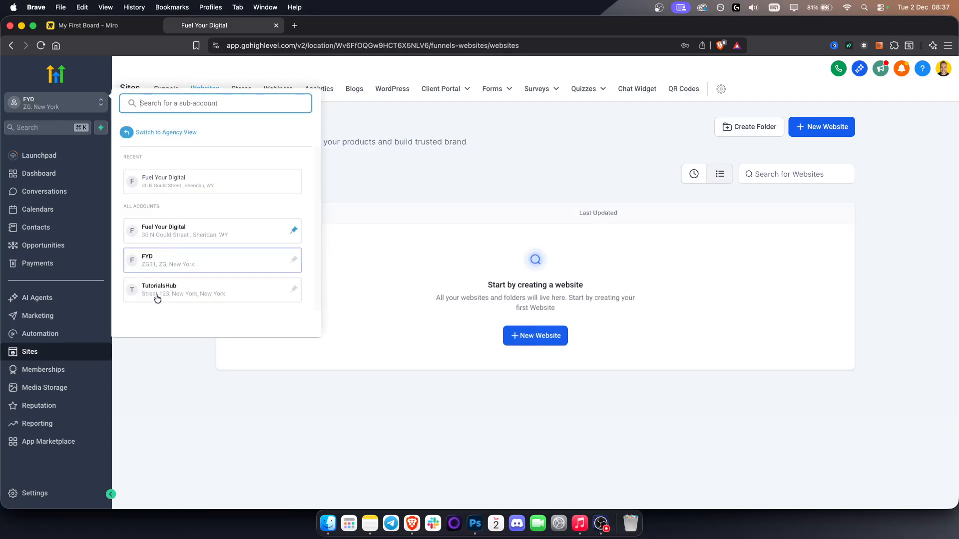
{"action": "left_click", "coordinate": [159, 289]}
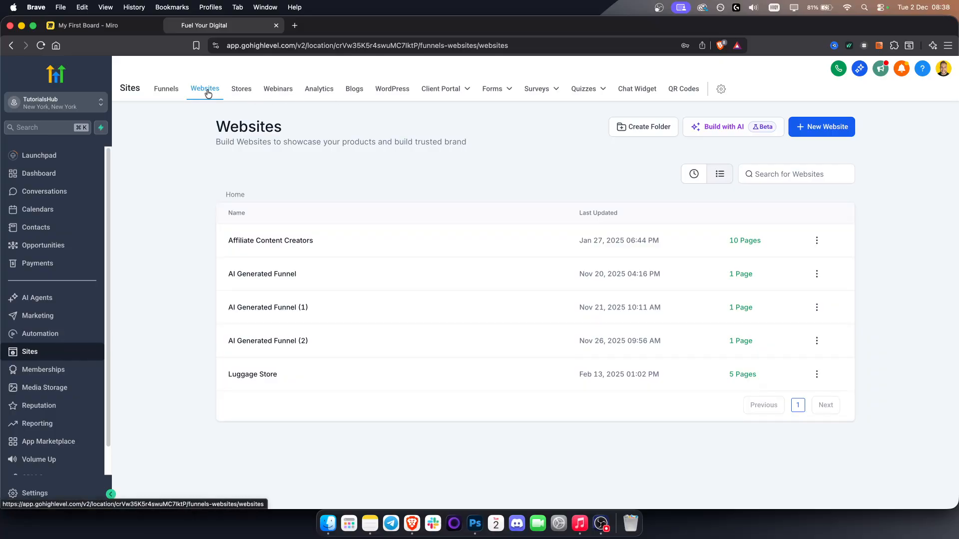
{"action": "left_click", "coordinate": [170, 90]}
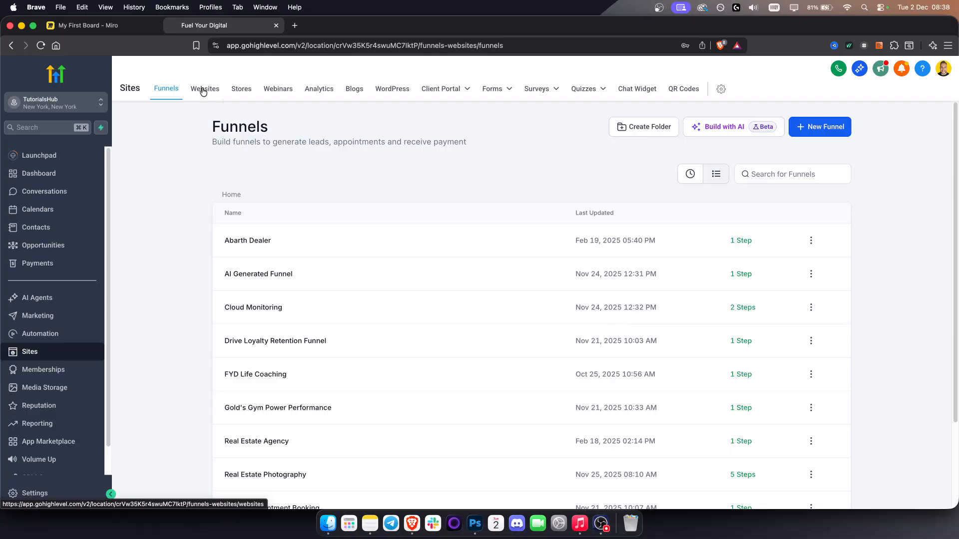
{"action": "left_click", "coordinate": [203, 92]}
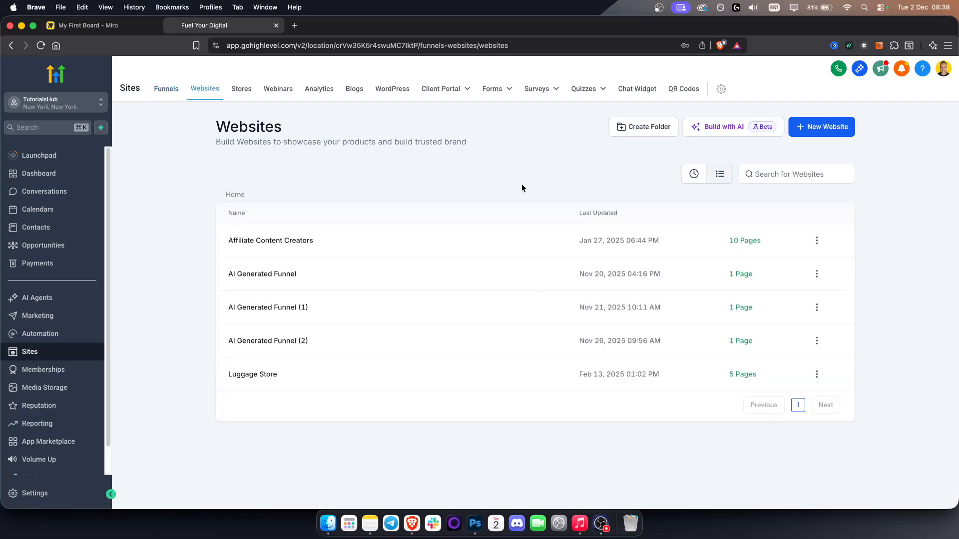
- Start building a new website with AI and name the website page "Fuel Your Digital"
{"action": "left_click", "coordinate": [718, 132]}
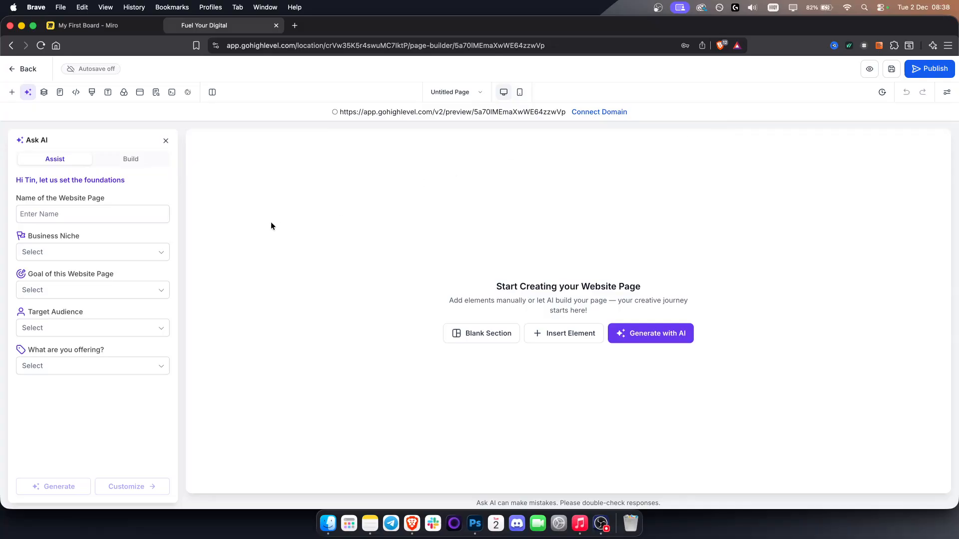
{"action": "left_click", "coordinate": [64, 215]}
{"action": "left_click", "coordinate": [72, 214]}
{"action": "type", "text": "Fuel yO"}
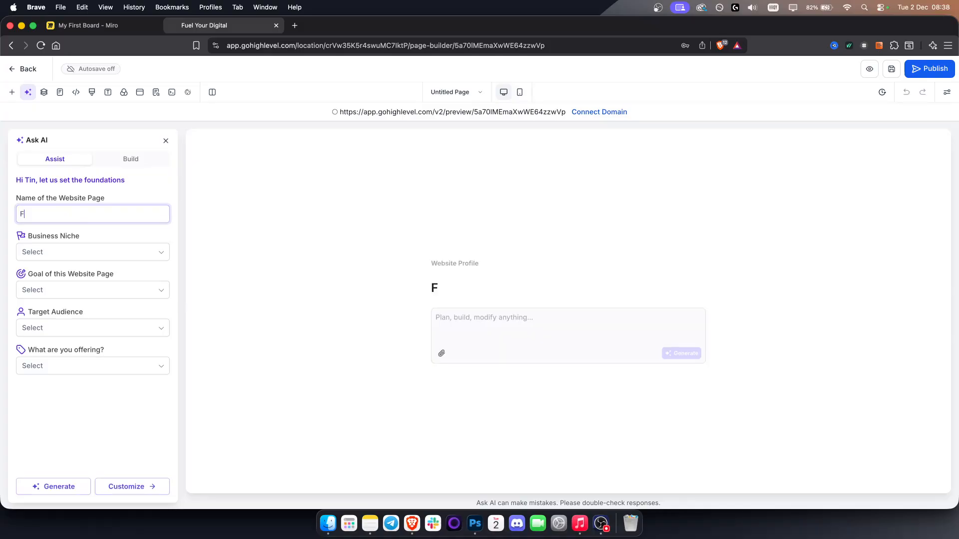
{"action": "key", "text": "BackSpace"}
{"action": "key", "text": "BackSpace"}
{"action": "type", "text": "Y"}
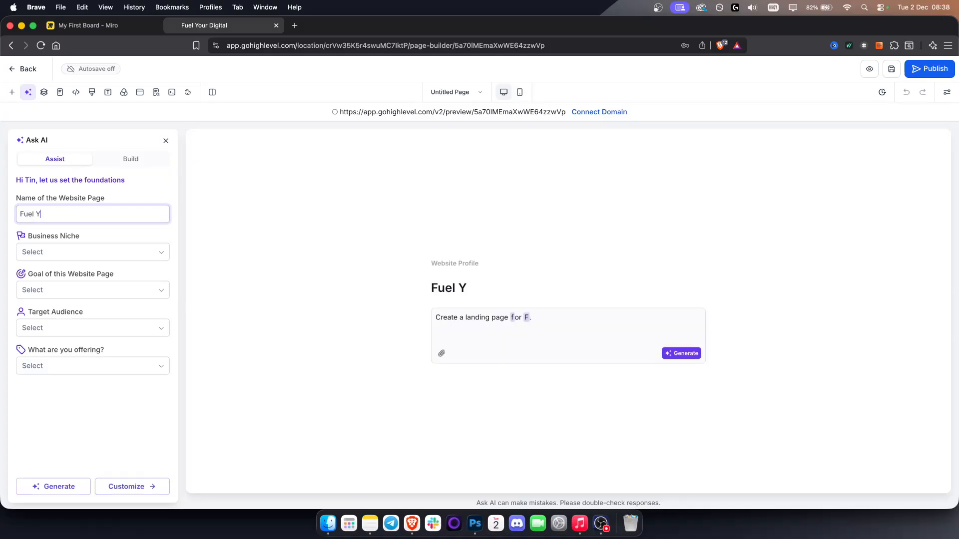
{"action": "type", "text": "our Digital"}
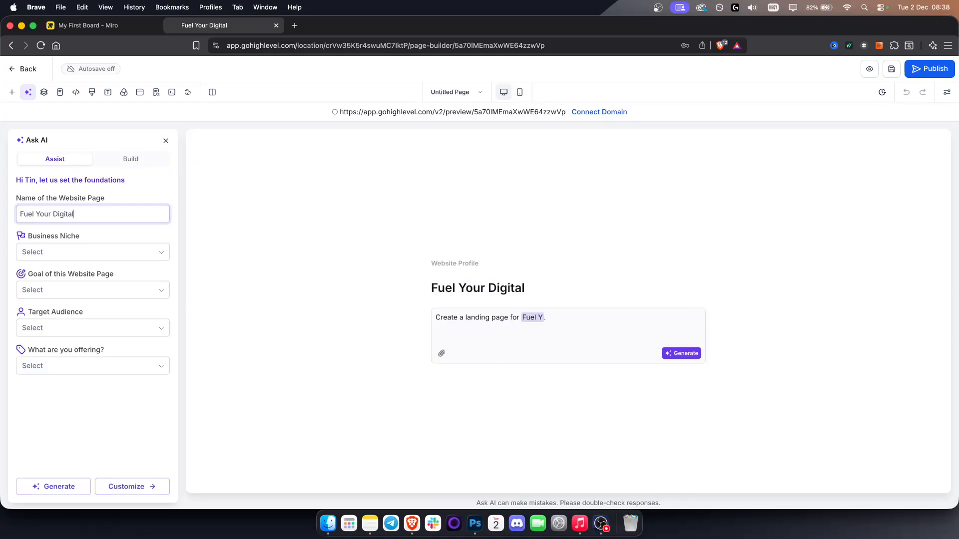
- Set the niche to Marketing Agency, goal to Book Appointments, audience to Individuals / Consumers and offering to Free Consultation
{"action": "left_click", "coordinate": [48, 256]}
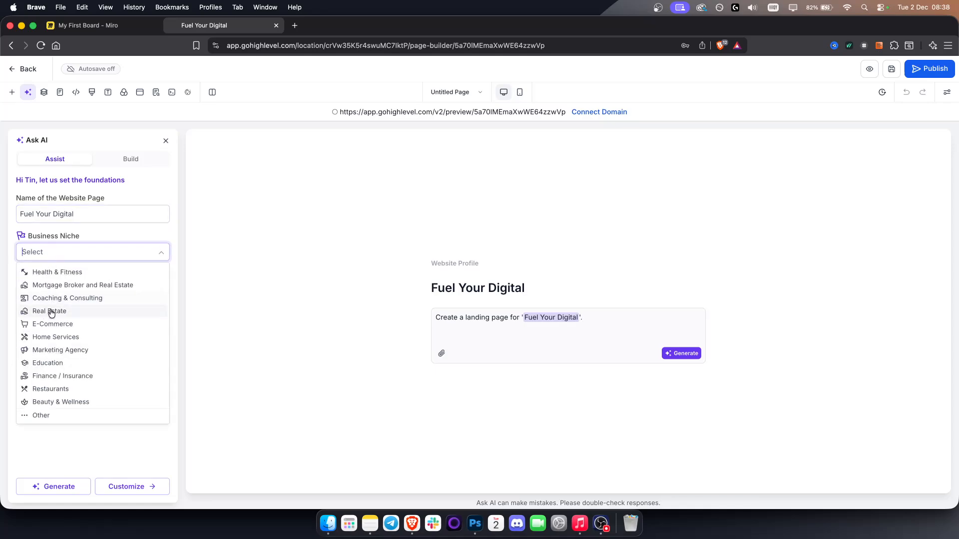
{"action": "left_click", "coordinate": [61, 350]}
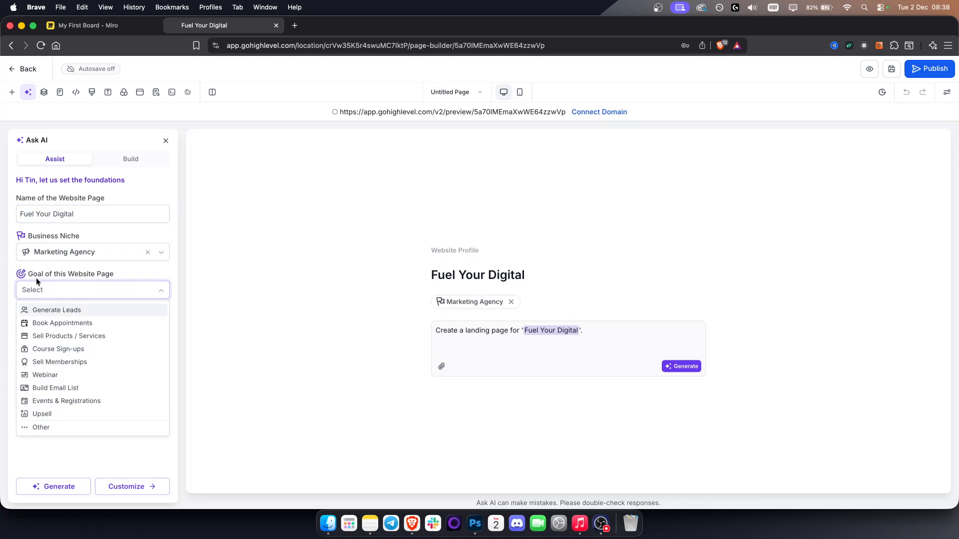
{"action": "left_click", "coordinate": [59, 325]}
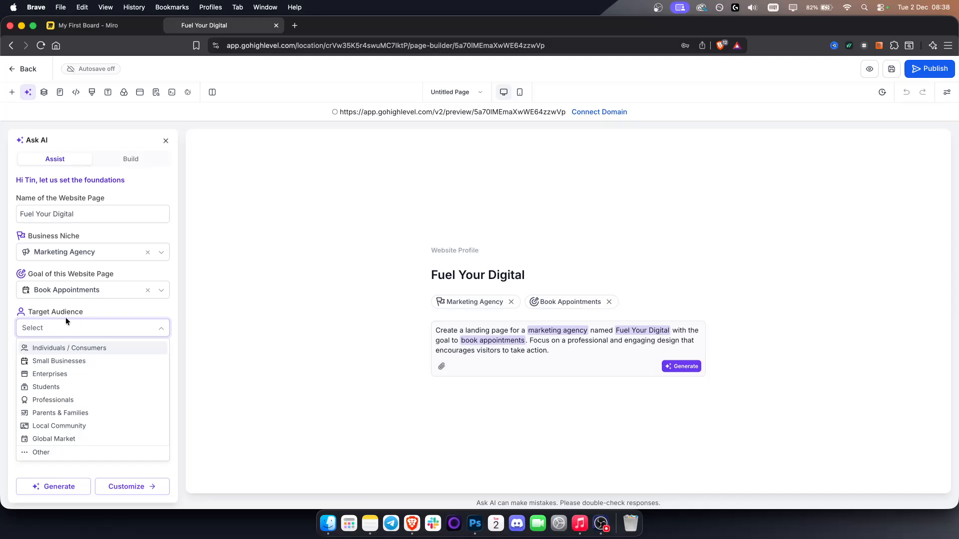
{"action": "left_click", "coordinate": [68, 352]}
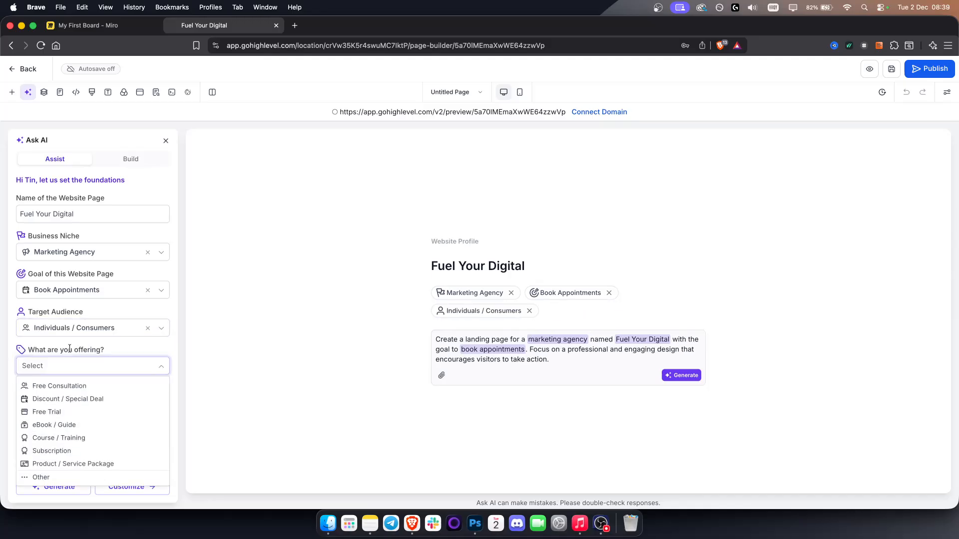
{"action": "left_click", "coordinate": [69, 391]}
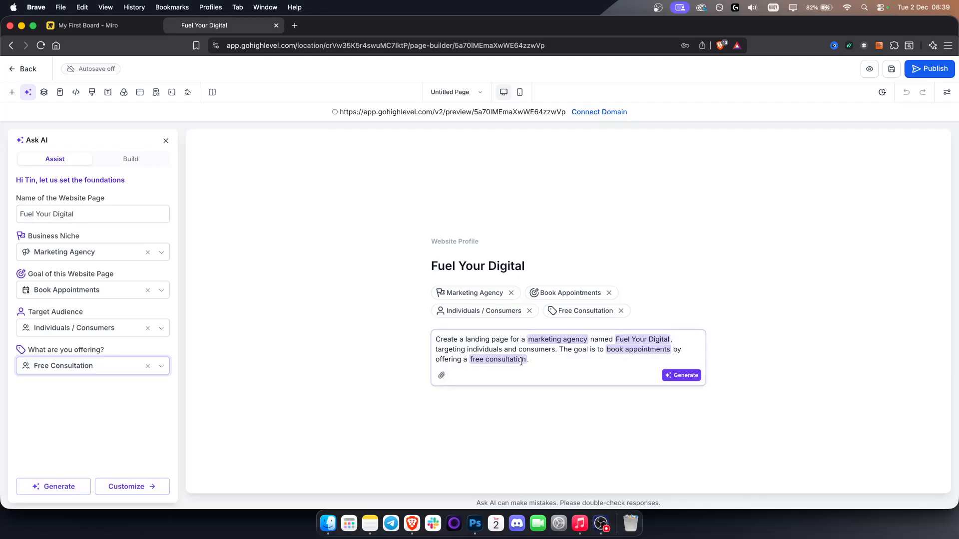
- Review the landing page prompt for Fuel Your Digital and generate the page with AI
{"action": "left_click_drag", "start_coordinate": [560, 357], "coordinate": [437, 338]}
{"action": "left_click", "coordinate": [589, 364]}
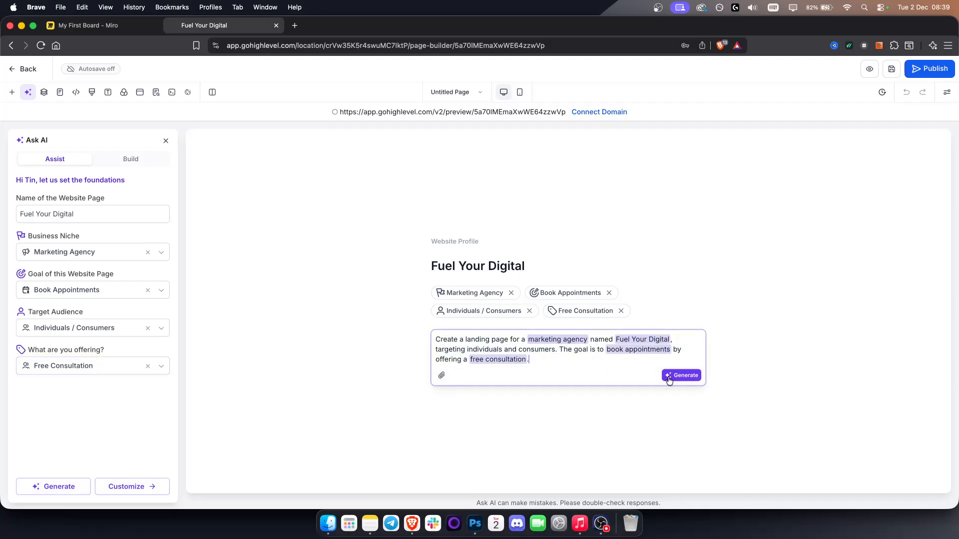
{"action": "left_click", "coordinate": [684, 376]}
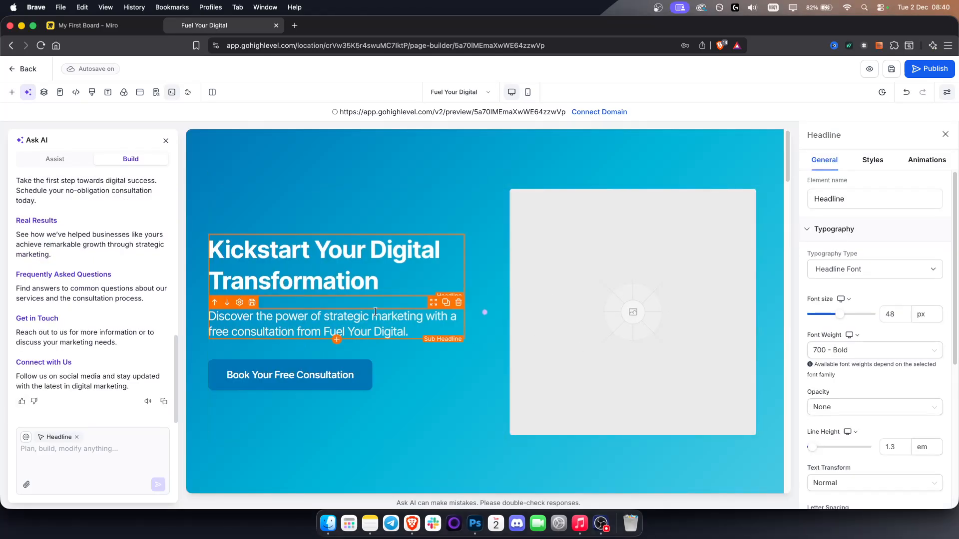
- Examine the generated page from the hero image settings through services, testimonials, results and contact sections to the footer
{"action": "left_click", "coordinate": [626, 312]}
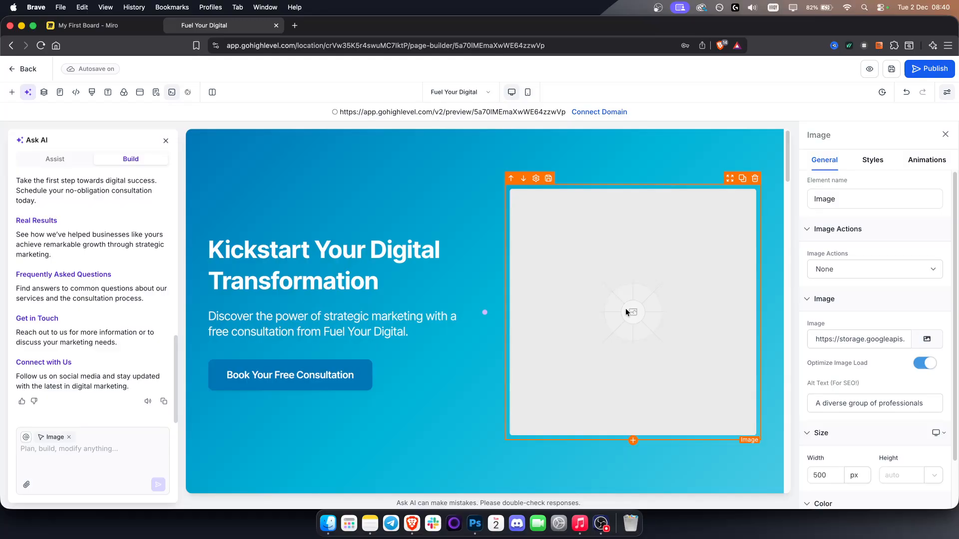
{"action": "scroll", "coordinate": [876, 313], "scroll_direction": "down", "scroll_amount": 2}
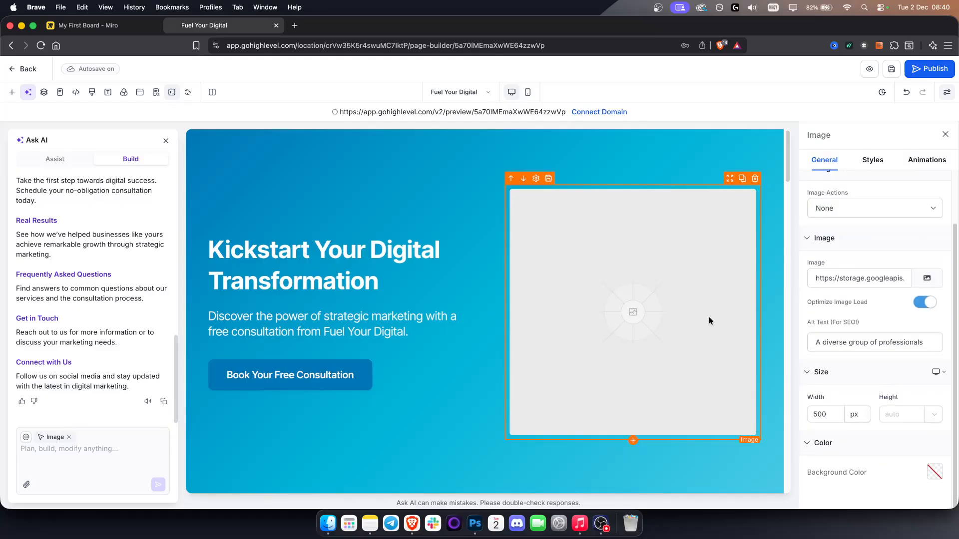
{"action": "scroll", "coordinate": [845, 267], "scroll_direction": "up", "scroll_amount": 2}
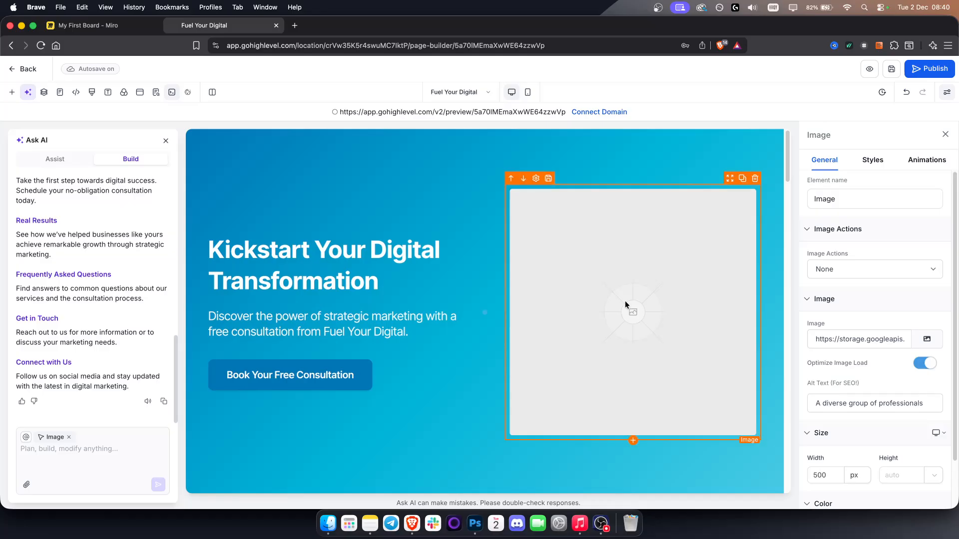
{"action": "scroll", "coordinate": [390, 350], "scroll_direction": "down", "scroll_amount": 7}
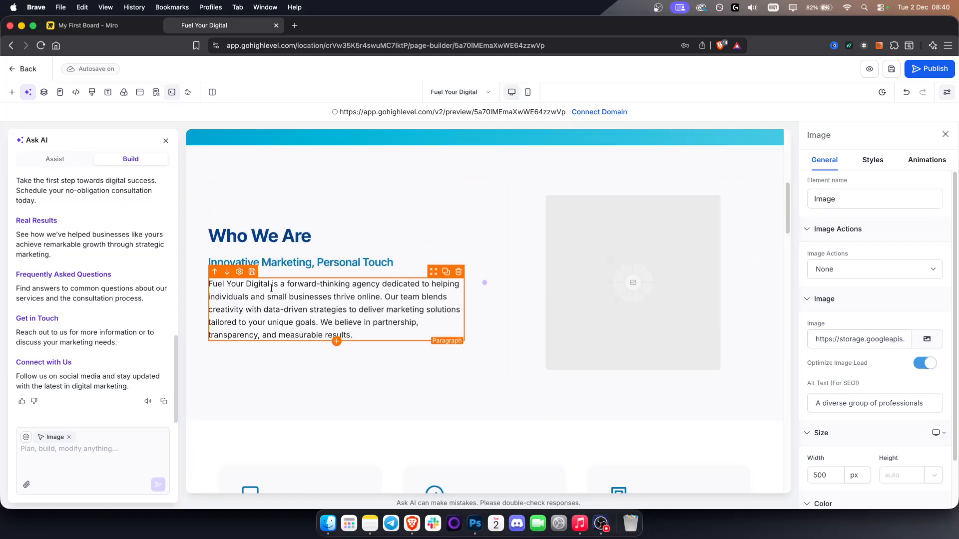
{"action": "scroll", "coordinate": [386, 372], "scroll_direction": "down", "scroll_amount": 10}
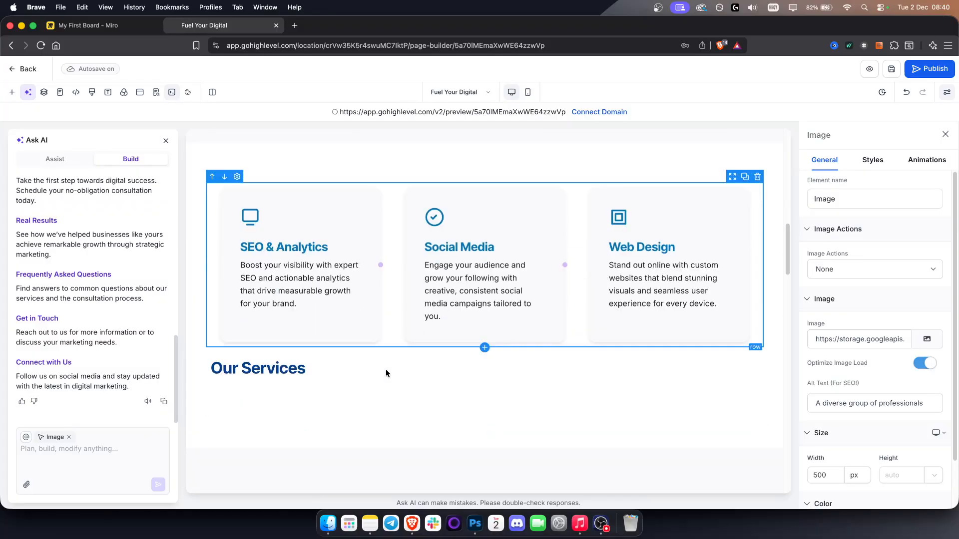
{"action": "scroll", "coordinate": [385, 370], "scroll_direction": "down", "scroll_amount": 5}
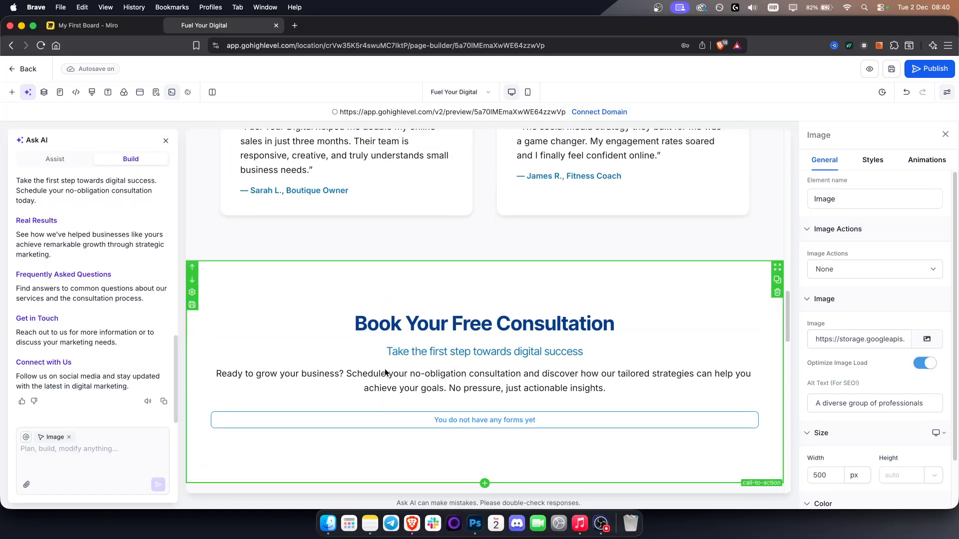
{"action": "scroll", "coordinate": [384, 369], "scroll_direction": "down", "scroll_amount": 3}
{"action": "scroll", "coordinate": [384, 370], "scroll_direction": "up", "scroll_amount": 3}
{"action": "scroll", "coordinate": [485, 323], "scroll_direction": "down", "scroll_amount": 8}
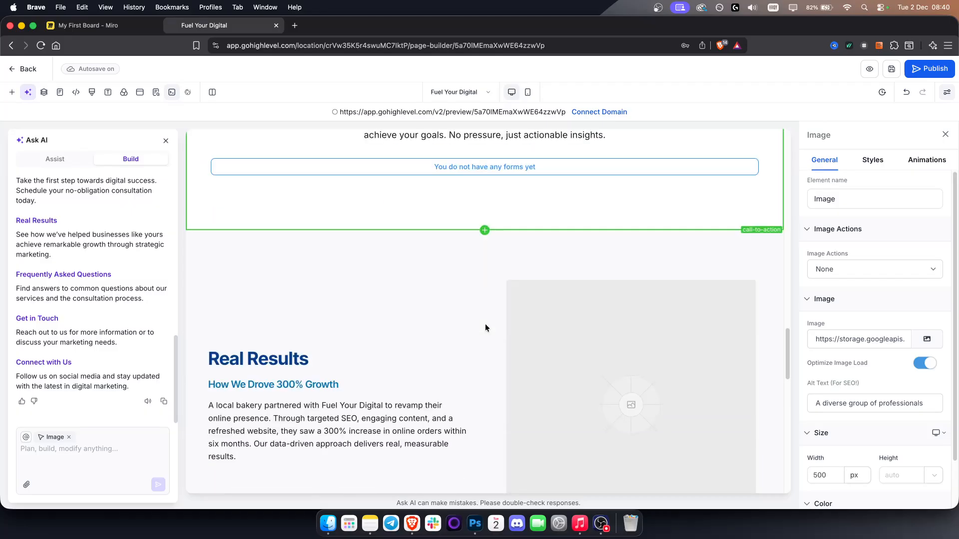
{"action": "scroll", "coordinate": [483, 327], "scroll_direction": "down", "scroll_amount": 10}
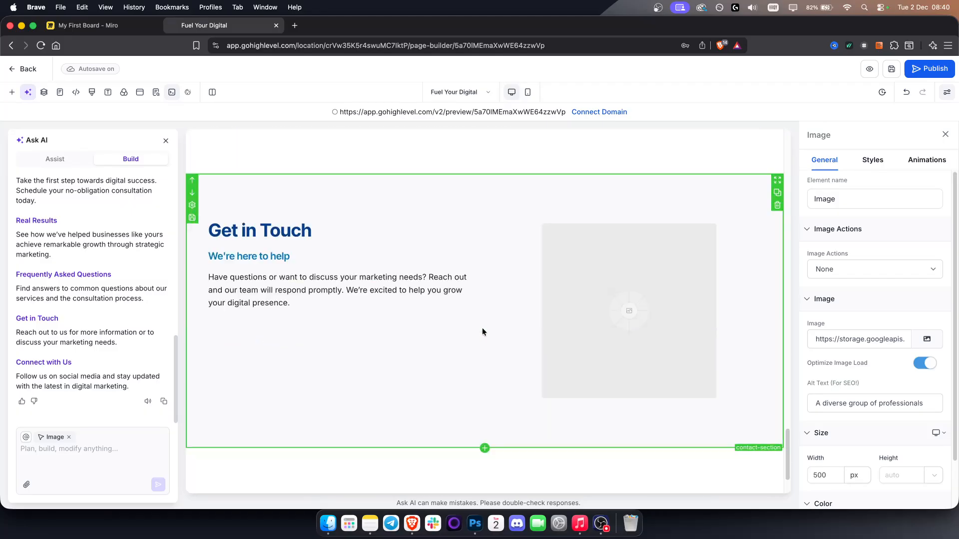
{"action": "scroll", "coordinate": [483, 332], "scroll_direction": "up", "scroll_amount": 3}
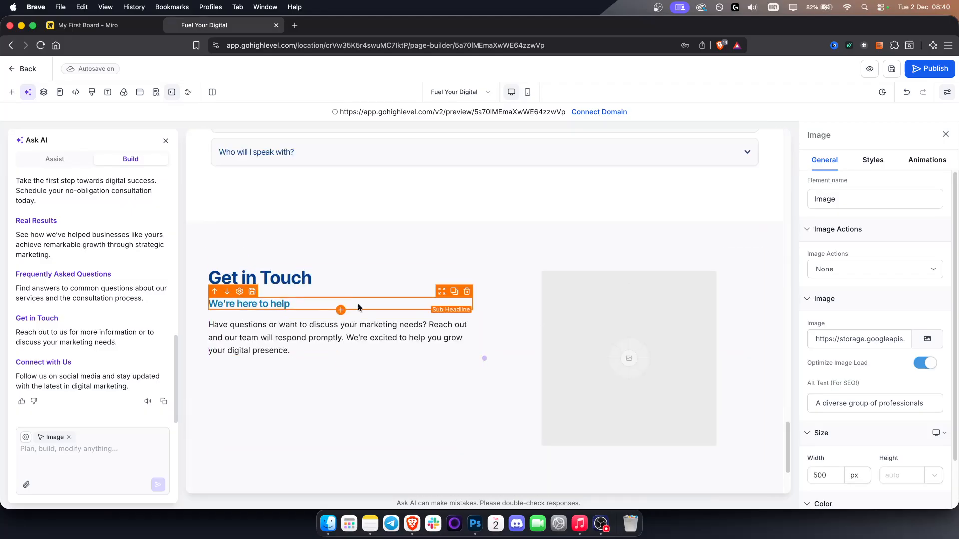
{"action": "scroll", "coordinate": [524, 372], "scroll_direction": "down", "scroll_amount": 3}
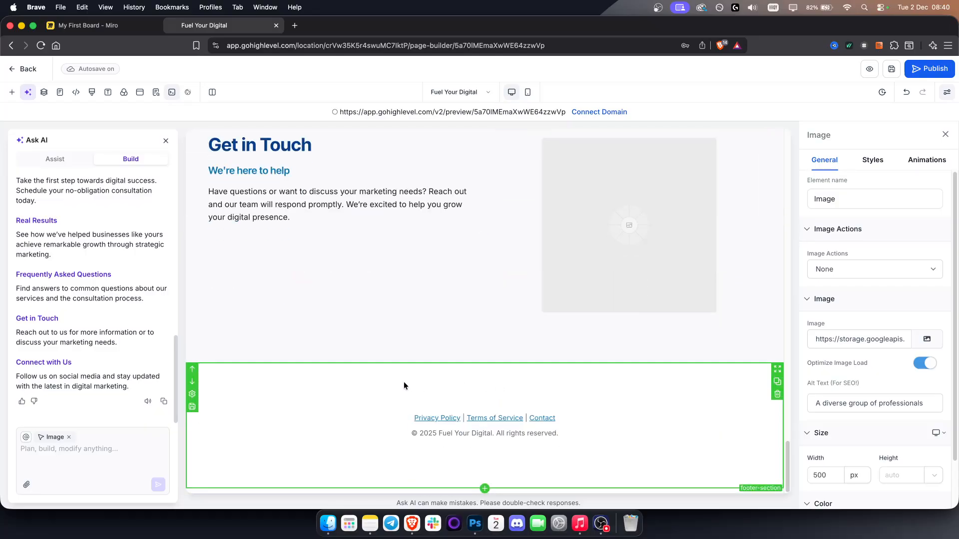
- Look at the form picker for the form in the Book Your Free Consultation section, then close it without choosing a form
{"action": "scroll", "coordinate": [402, 377], "scroll_direction": "up", "scroll_amount": 12}
{"action": "scroll", "coordinate": [399, 368], "scroll_direction": "up", "scroll_amount": 5}
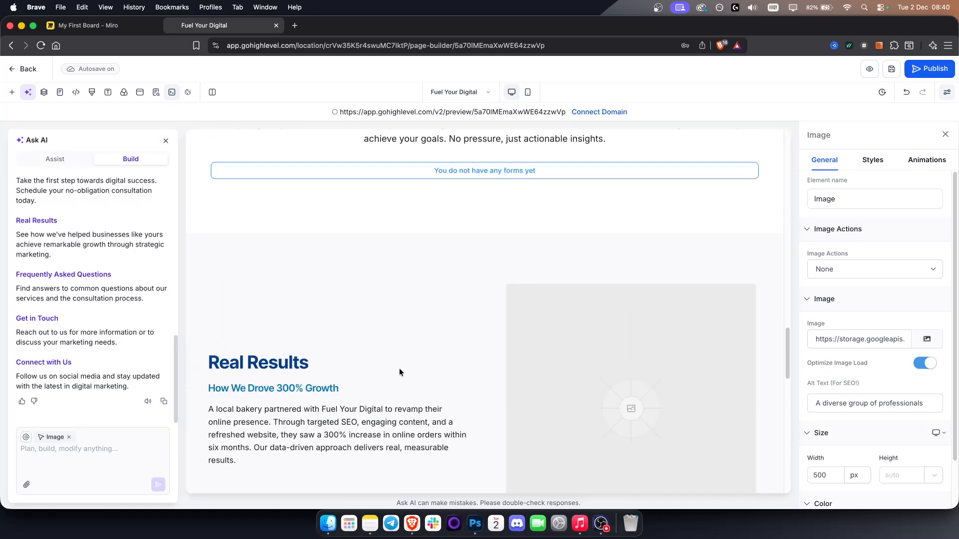
{"action": "scroll", "coordinate": [405, 370], "scroll_direction": "up", "scroll_amount": 1}
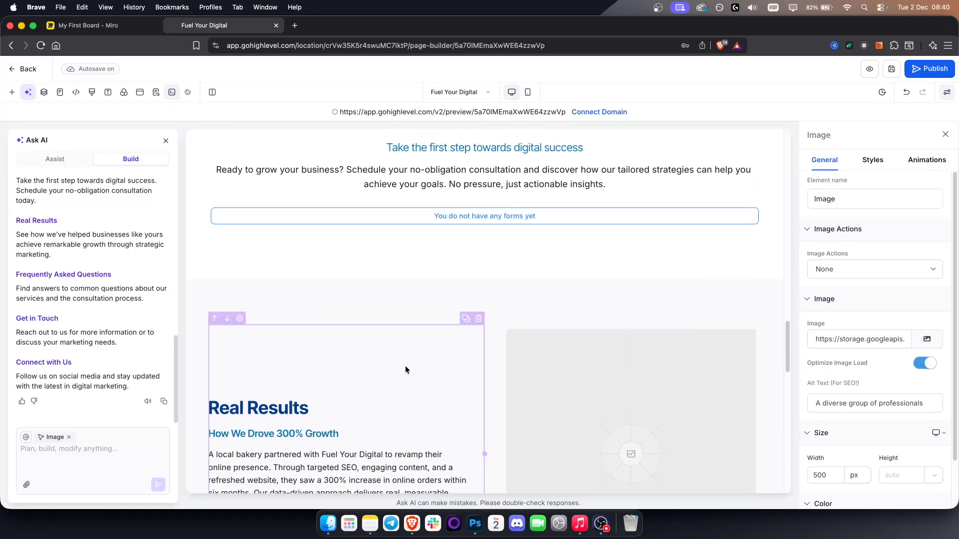
{"action": "scroll", "coordinate": [431, 259], "scroll_direction": "up", "scroll_amount": 3}
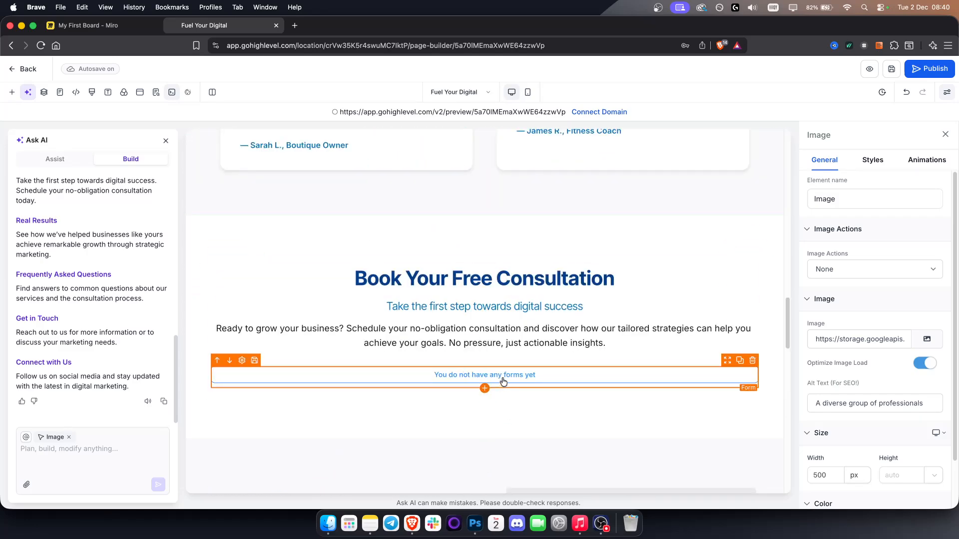
{"action": "left_click", "coordinate": [462, 383]}
{"action": "left_click", "coordinate": [475, 377]}
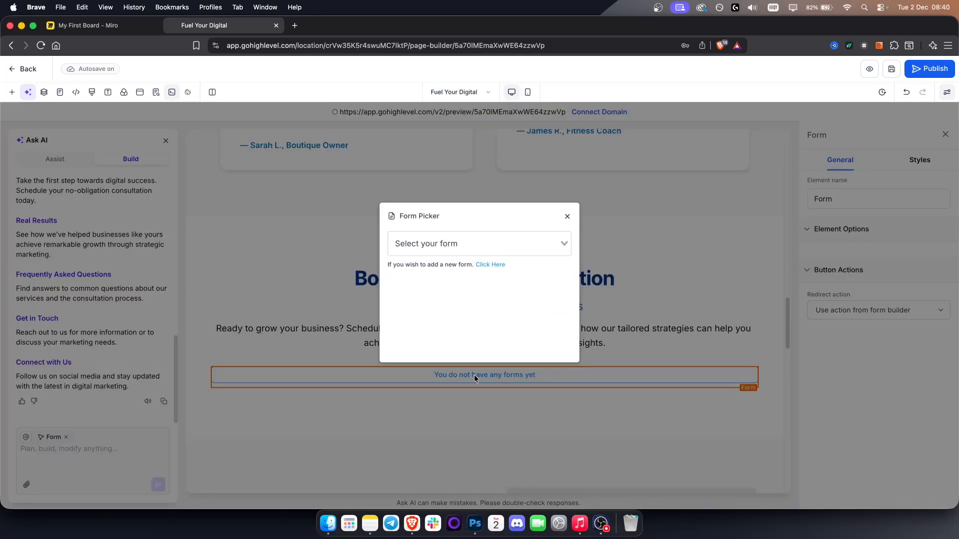
{"action": "left_click", "coordinate": [568, 217]}
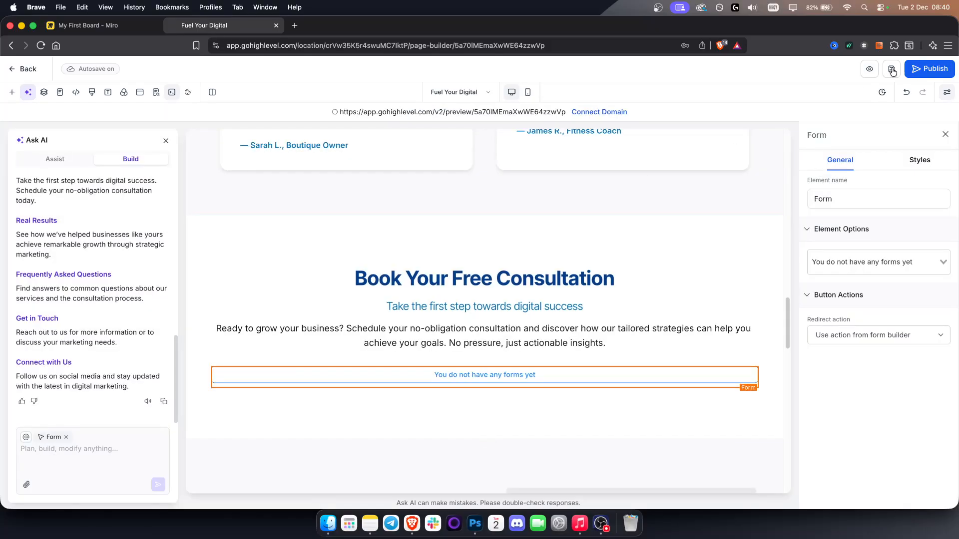
- Review the page's SEO metadata from preview through content, keywords and language sections, and update the SEO meta
{"action": "left_click", "coordinate": [156, 92]}
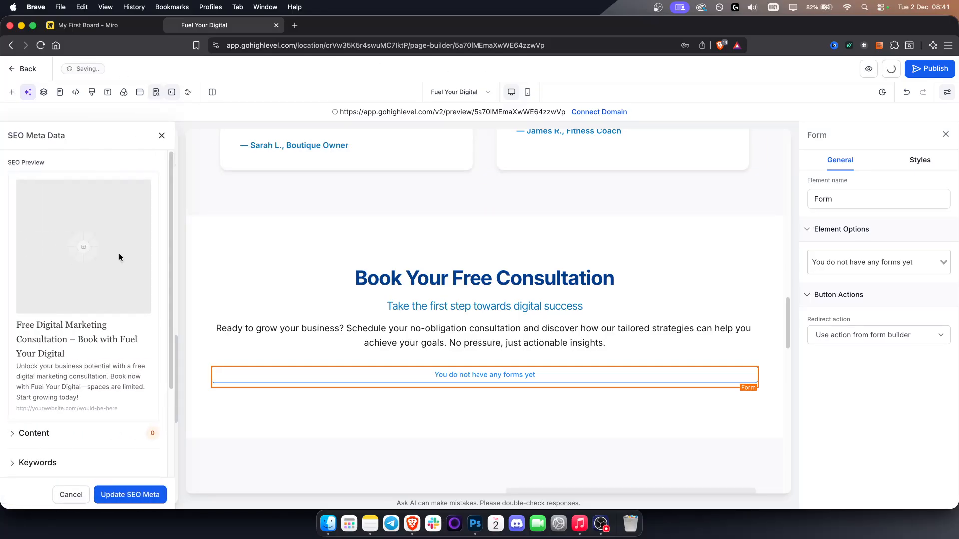
{"action": "scroll", "coordinate": [108, 315], "scroll_direction": "down", "scroll_amount": 1}
{"action": "scroll", "coordinate": [108, 316], "scroll_direction": "down", "scroll_amount": 4}
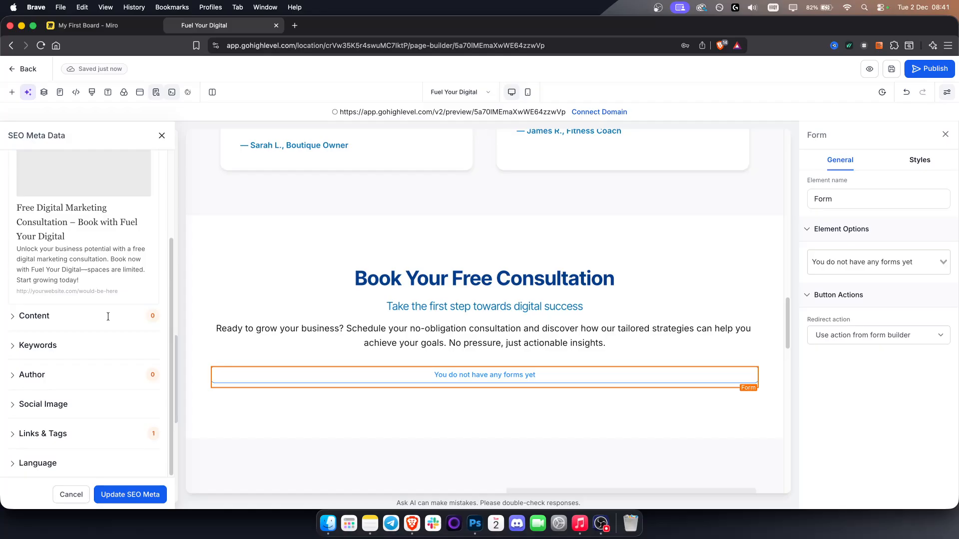
{"action": "scroll", "coordinate": [79, 291], "scroll_direction": "up", "scroll_amount": 5}
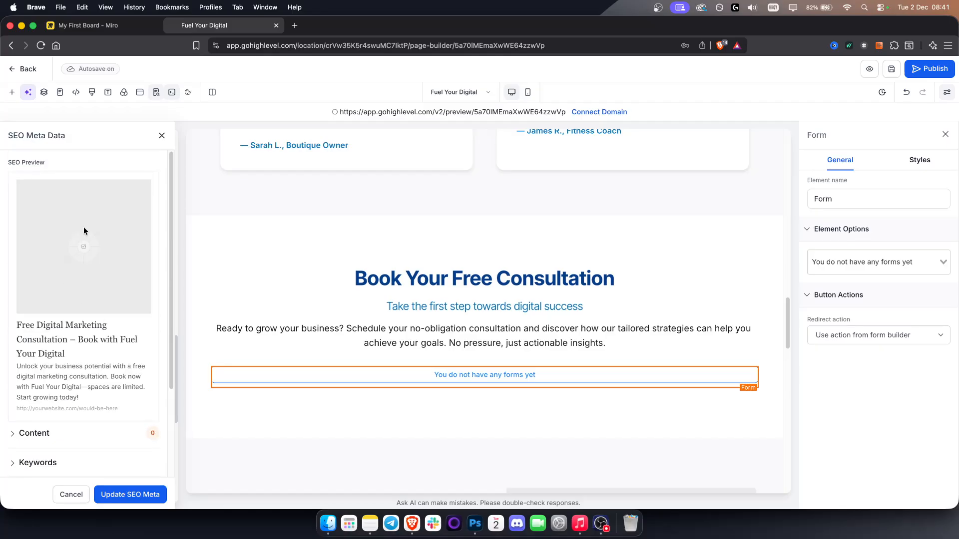
{"action": "scroll", "coordinate": [74, 367], "scroll_direction": "down", "scroll_amount": 4}
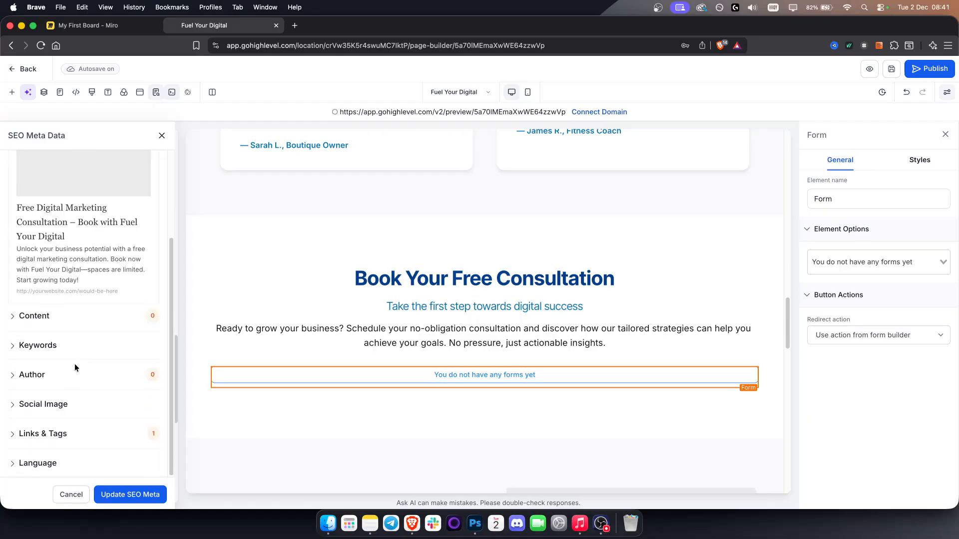
{"action": "left_click", "coordinate": [130, 495]}
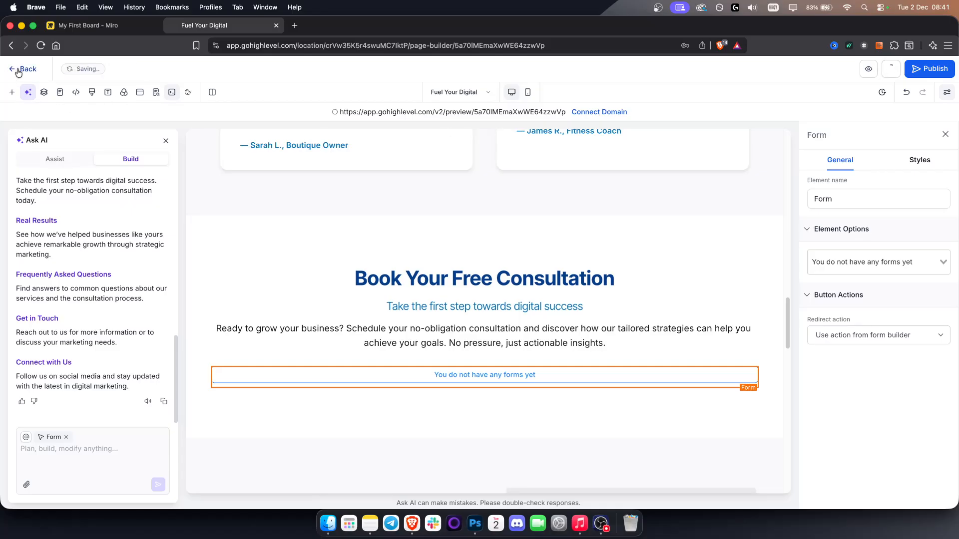
- Leave the page editor and create a new form from scratch in the form builder
{"action": "left_click", "coordinate": [20, 70]}
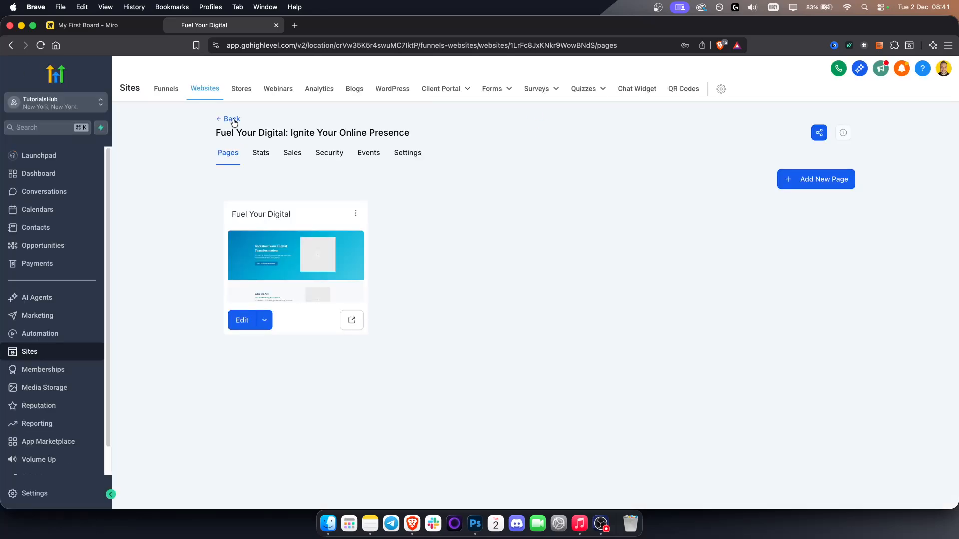
{"action": "mouse_move", "coordinate": [495, 94]}
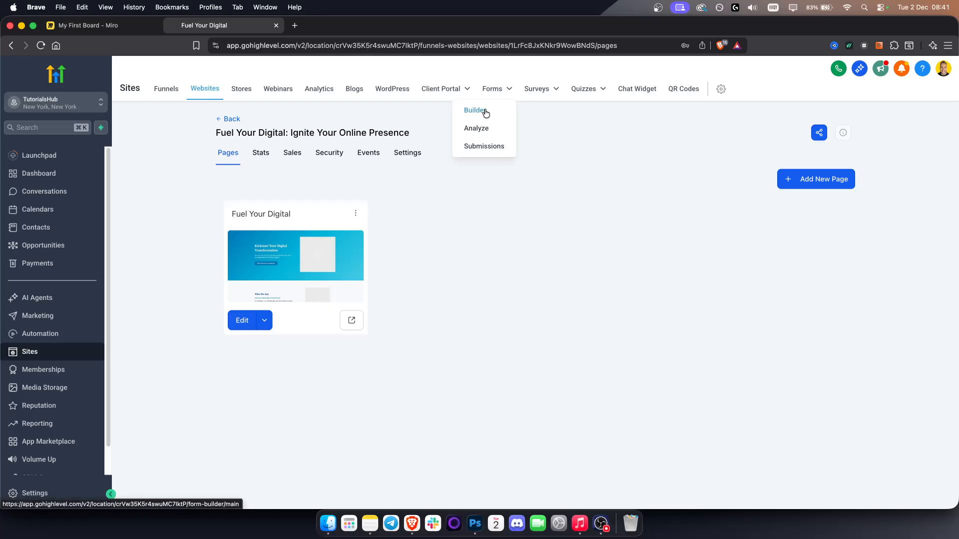
{"action": "left_click", "coordinate": [484, 111]}
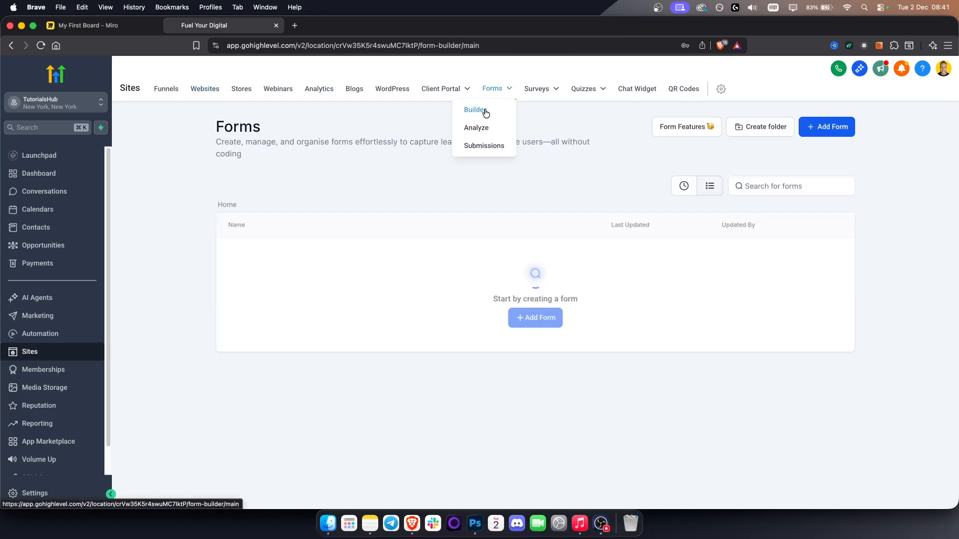
{"action": "left_click", "coordinate": [825, 128]}
{"action": "left_click", "coordinate": [531, 248]}
{"action": "left_click", "coordinate": [416, 279]}
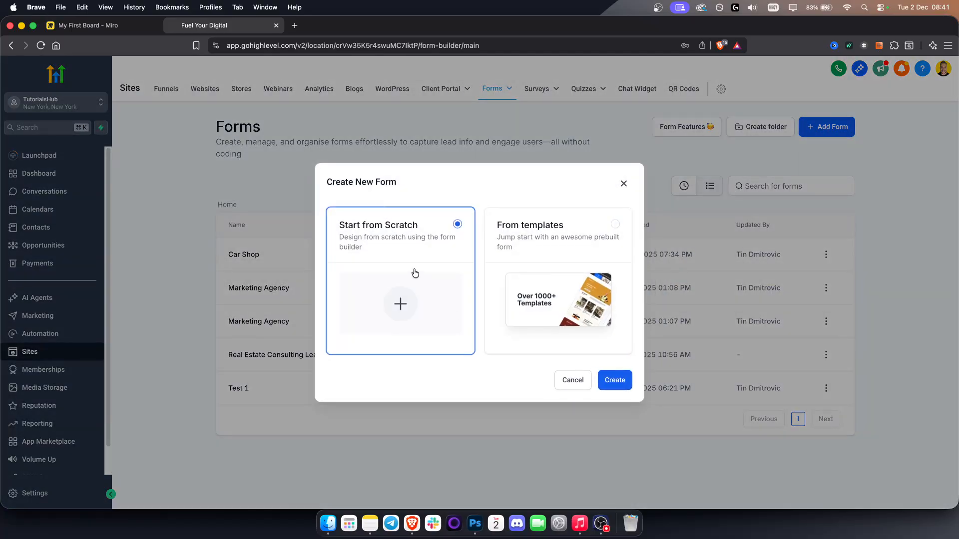
{"action": "left_click", "coordinate": [614, 380]}
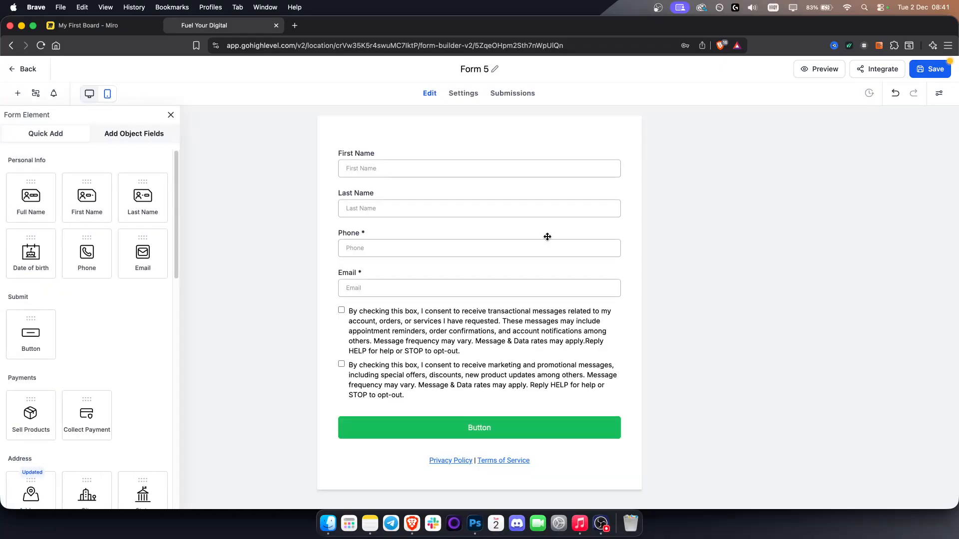
- Look at the settings of the new form's consent checkboxes, submit button and First Name field without changing them
{"action": "left_click", "coordinate": [390, 326]}
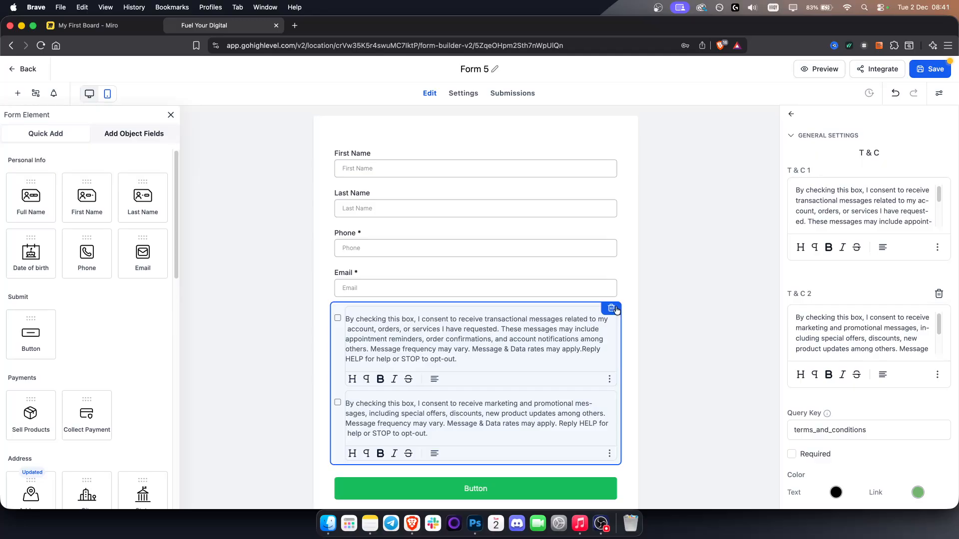
{"action": "left_click", "coordinate": [667, 313]}
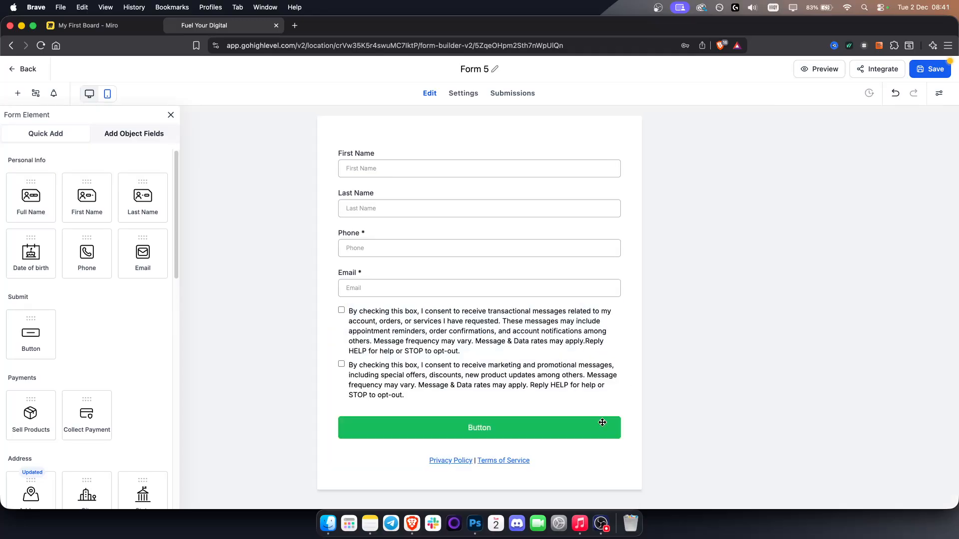
{"action": "left_click", "coordinate": [514, 431]}
{"action": "left_click_drag", "start_coordinate": [819, 268], "coordinate": [771, 266]}
{"action": "left_click", "coordinate": [391, 152]}
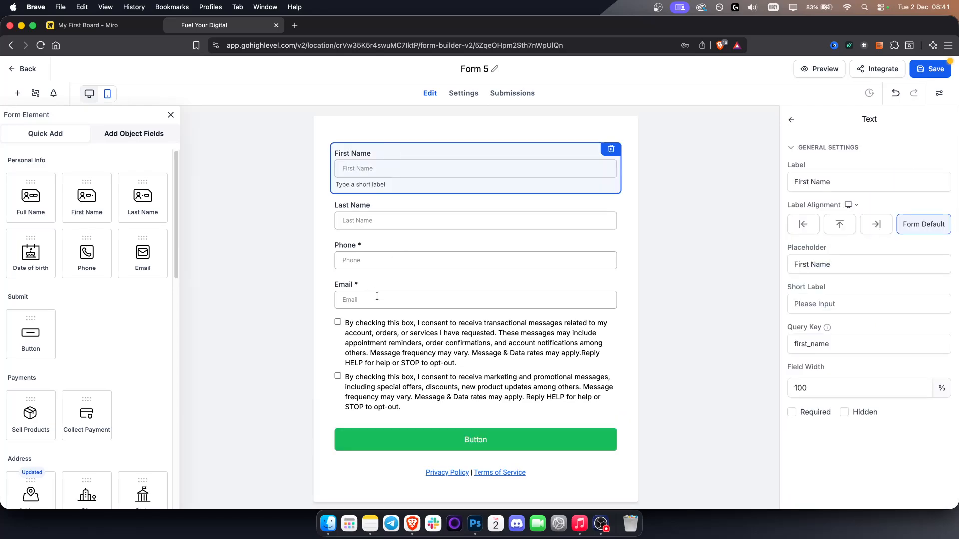
{"action": "left_click", "coordinate": [669, 223]}
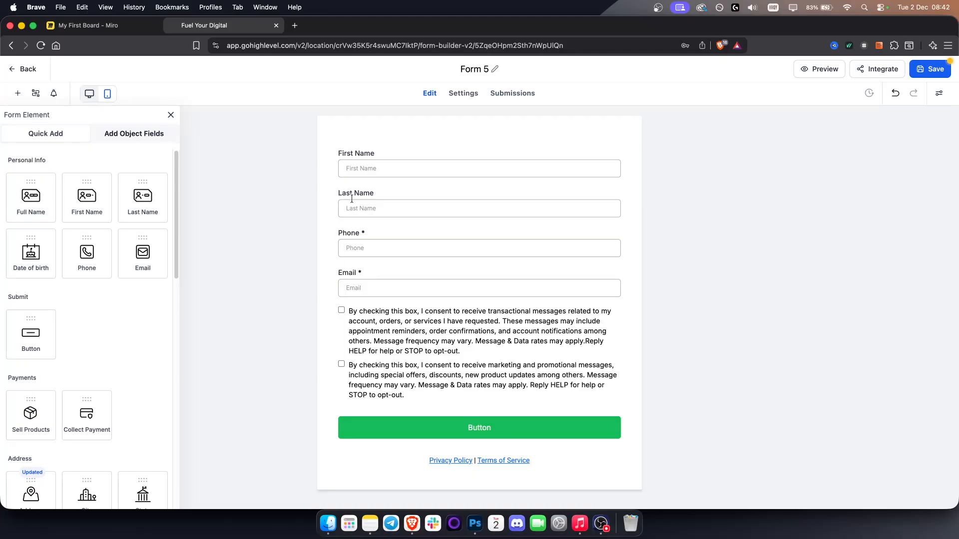
- Rename the form as Smart Website Form, save it and return to the forms list
{"action": "left_click", "coordinate": [475, 69]}
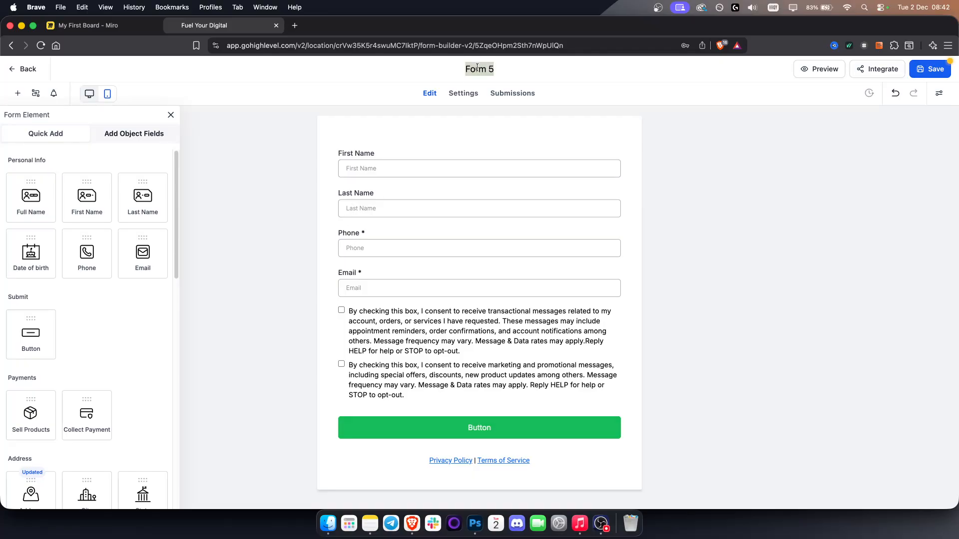
{"action": "type", "text": "Smart Website Form"}
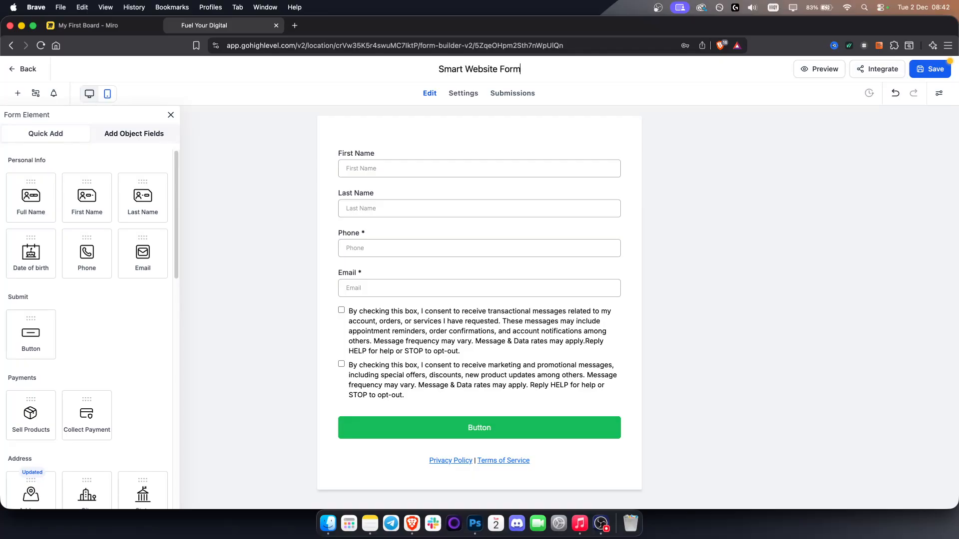
{"action": "left_click", "coordinate": [932, 68]}
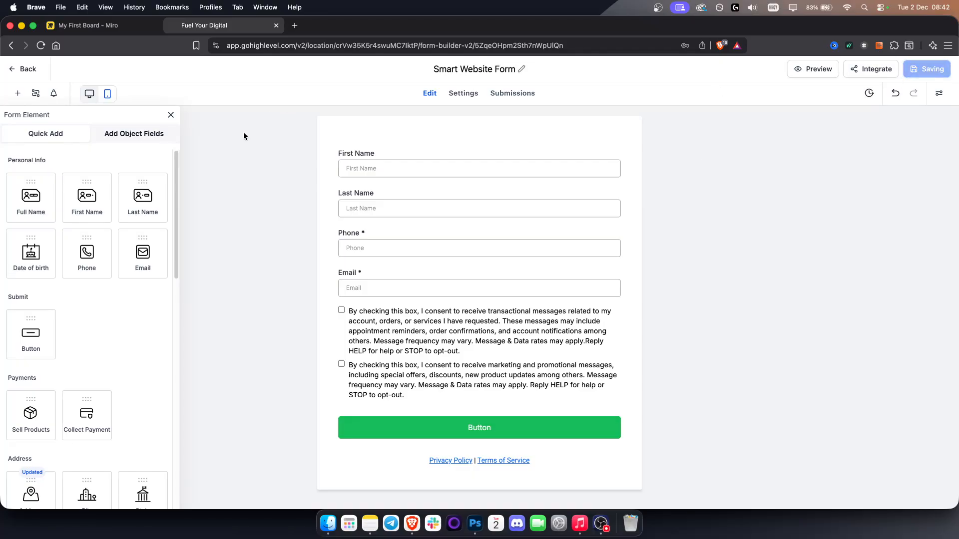
{"action": "left_click", "coordinate": [20, 70]}
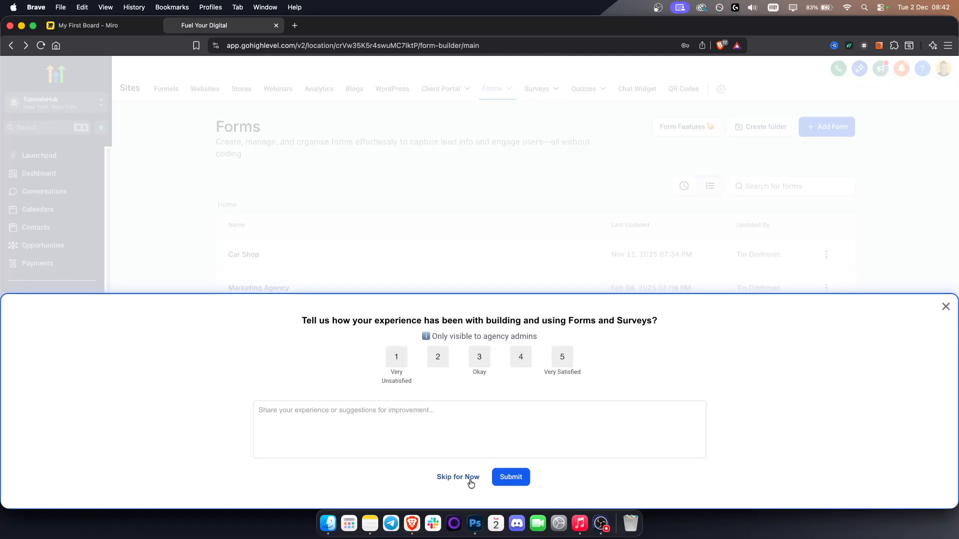
{"action": "left_click", "coordinate": [458, 477]}
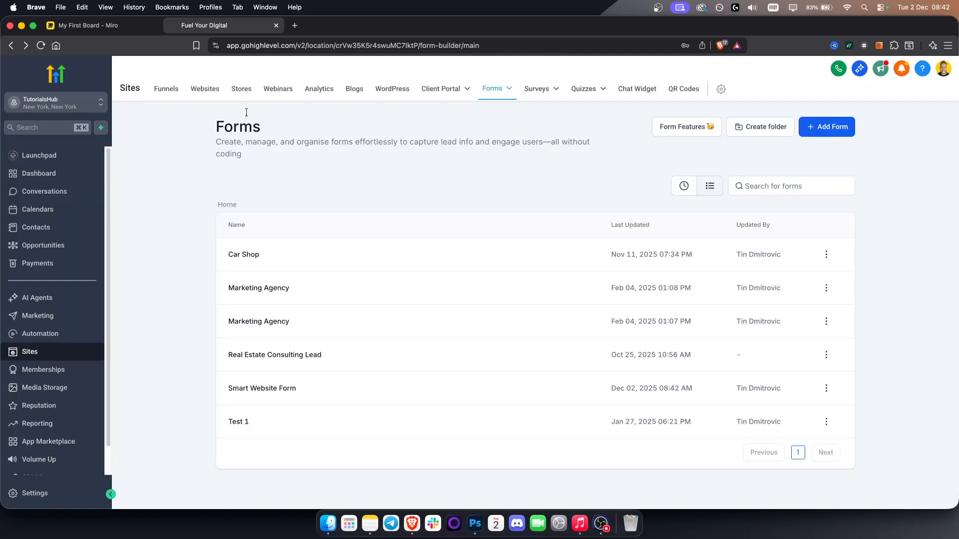
- Sort the websites by most recent and reopen the Fuel Your Digital page of Fuel Your Digital: Ignite Your Online Presence for editing
{"action": "left_click", "coordinate": [204, 89]}
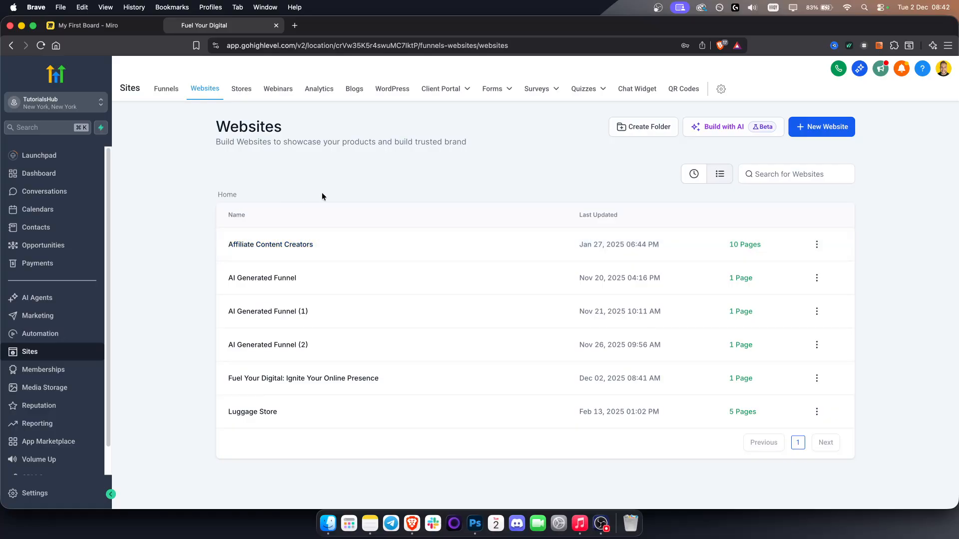
{"action": "left_click", "coordinate": [697, 179]}
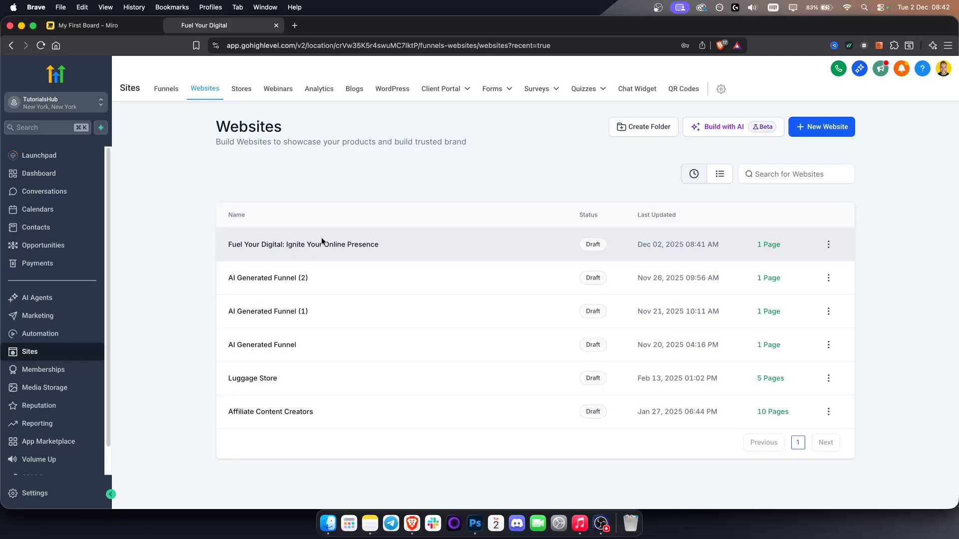
{"action": "left_click", "coordinate": [314, 246]}
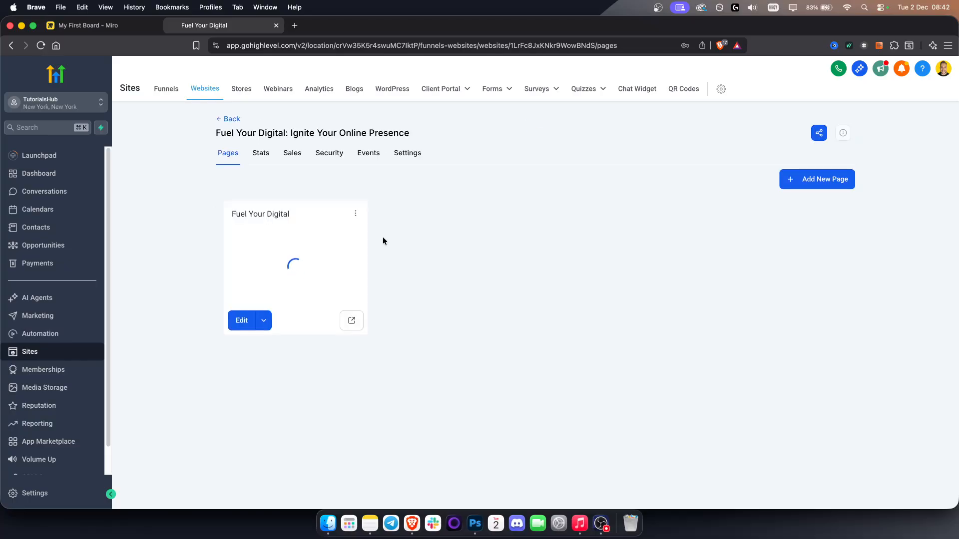
{"action": "left_click", "coordinate": [241, 328]}
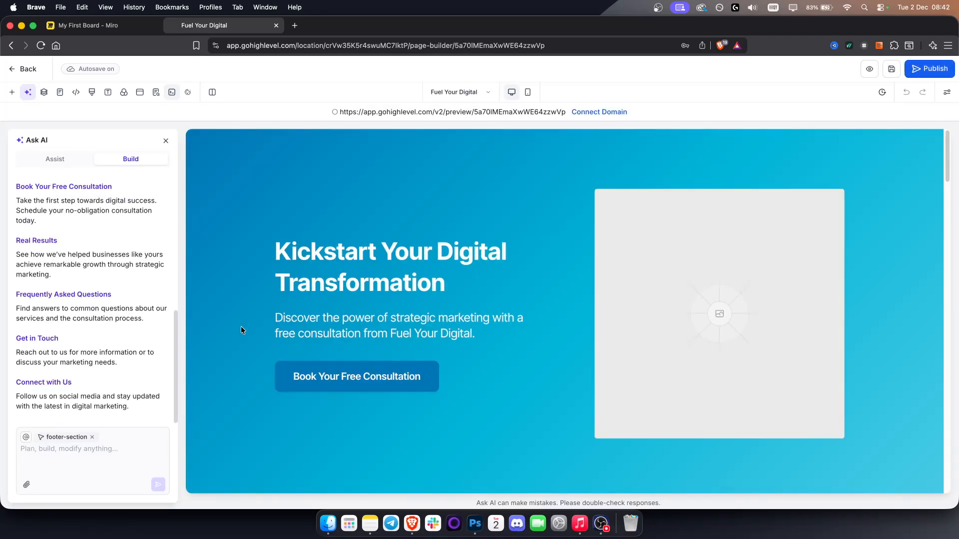
- Assign Smart Website Form to the form element in the Book Your Free Consultation section
{"action": "scroll", "coordinate": [499, 314], "scroll_direction": "down", "scroll_amount": 3}
{"action": "scroll", "coordinate": [499, 313], "scroll_direction": "down", "scroll_amount": 20}
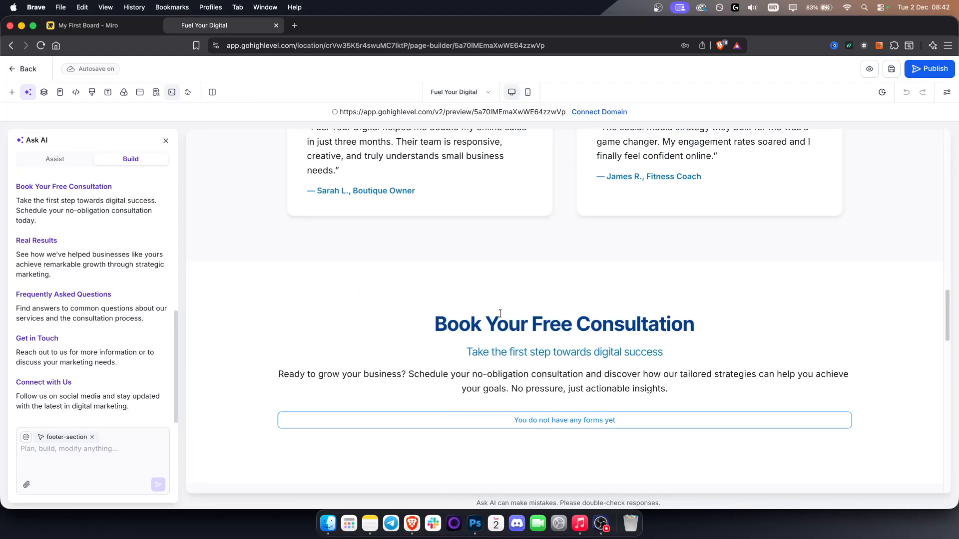
{"action": "scroll", "coordinate": [500, 313], "scroll_direction": "down", "scroll_amount": 4}
{"action": "left_click", "coordinate": [547, 313]}
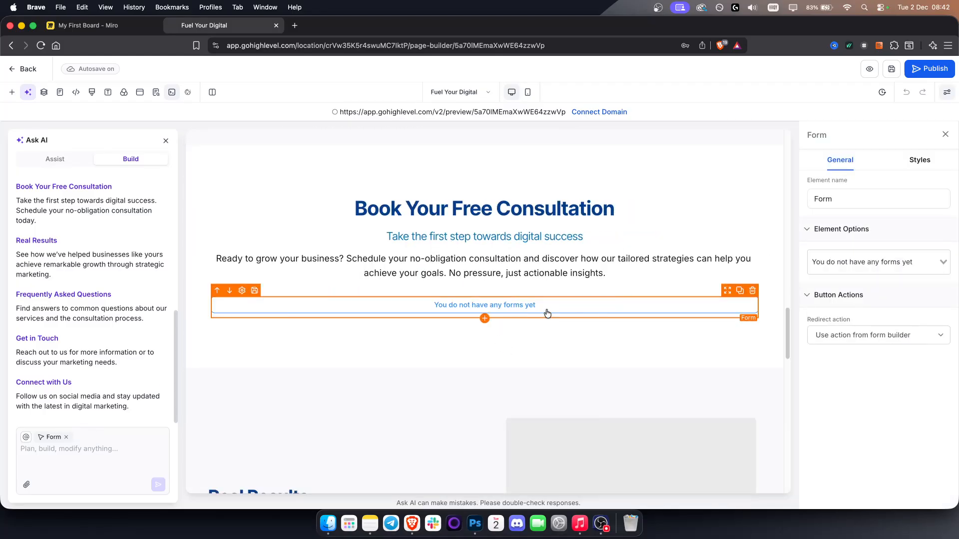
{"action": "left_click", "coordinate": [863, 265]}
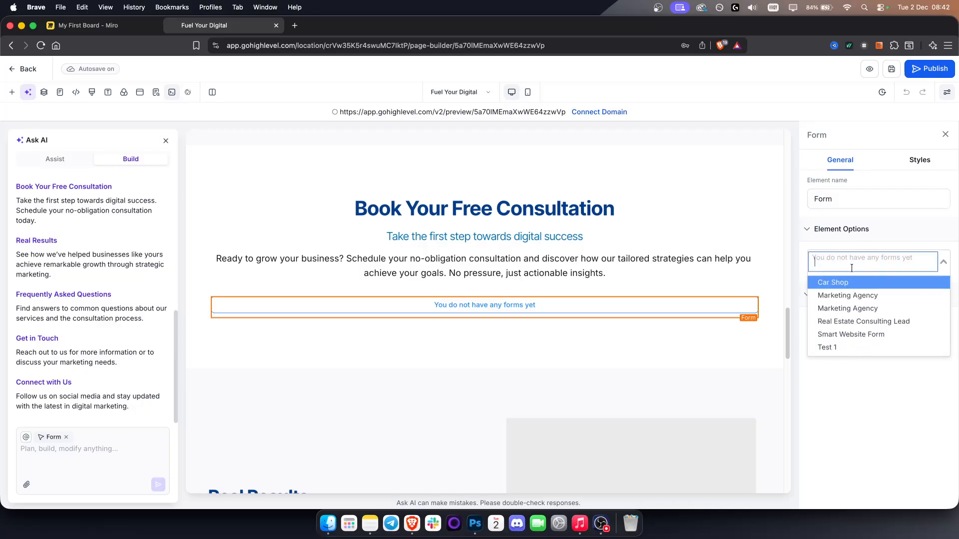
{"action": "type", "text": "sma"}
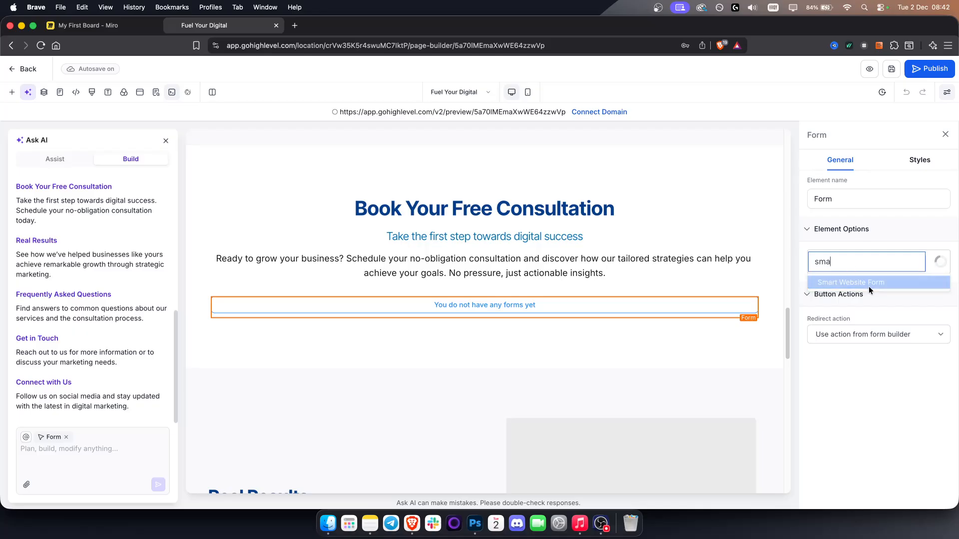
{"action": "left_click", "coordinate": [862, 283]}
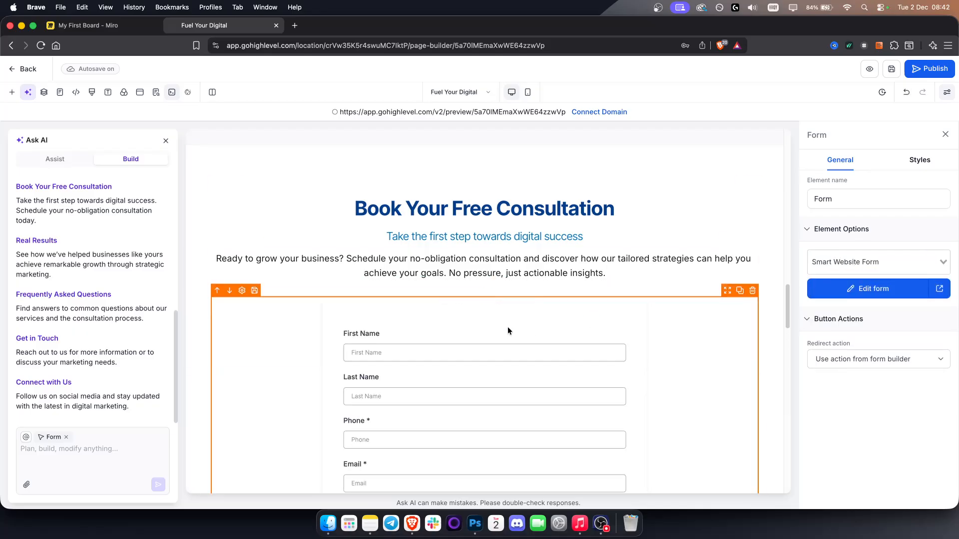
- Check the embedded form from its name fields to the submit button, and save the page with its SEO metadata
{"action": "scroll", "coordinate": [537, 349], "scroll_direction": "down", "scroll_amount": 5}
{"action": "scroll", "coordinate": [465, 371], "scroll_direction": "down", "scroll_amount": 2}
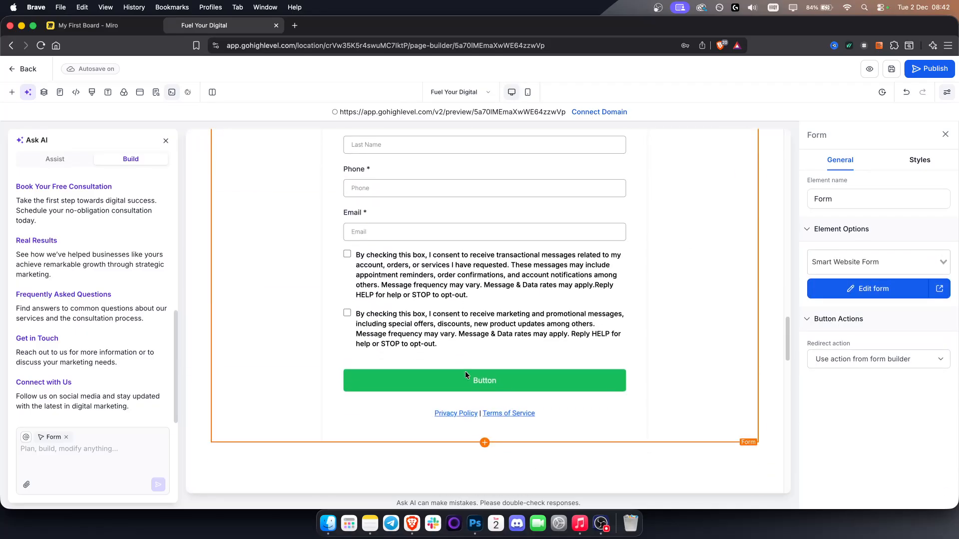
{"action": "scroll", "coordinate": [490, 370], "scroll_direction": "up", "scroll_amount": 5}
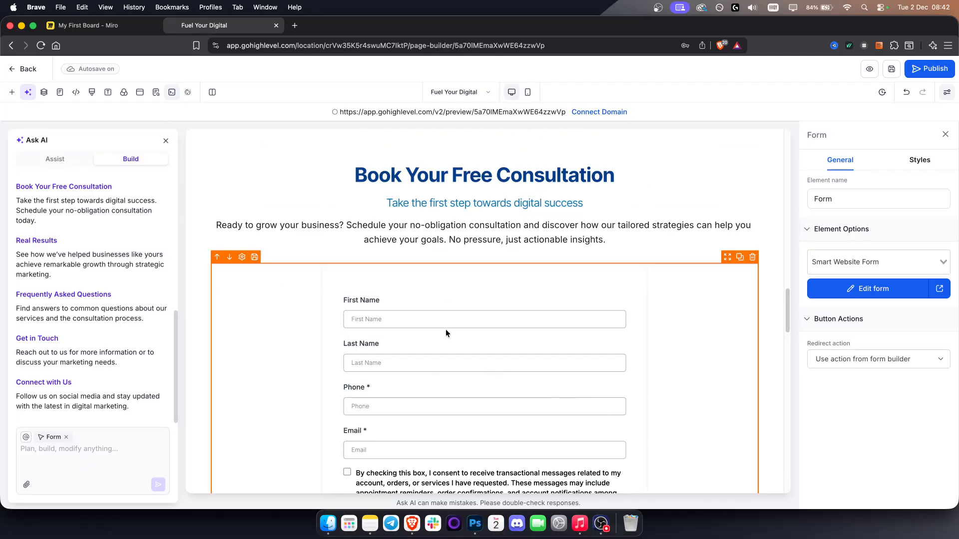
{"action": "scroll", "coordinate": [497, 357], "scroll_direction": "down", "scroll_amount": 2}
{"action": "scroll", "coordinate": [497, 358], "scroll_direction": "down", "scroll_amount": 3}
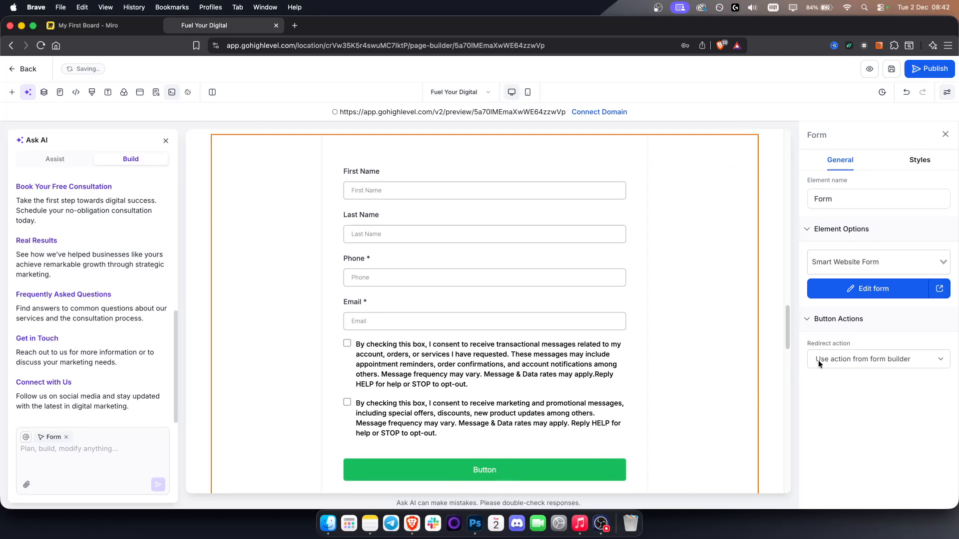
{"action": "left_click", "coordinate": [890, 74]}
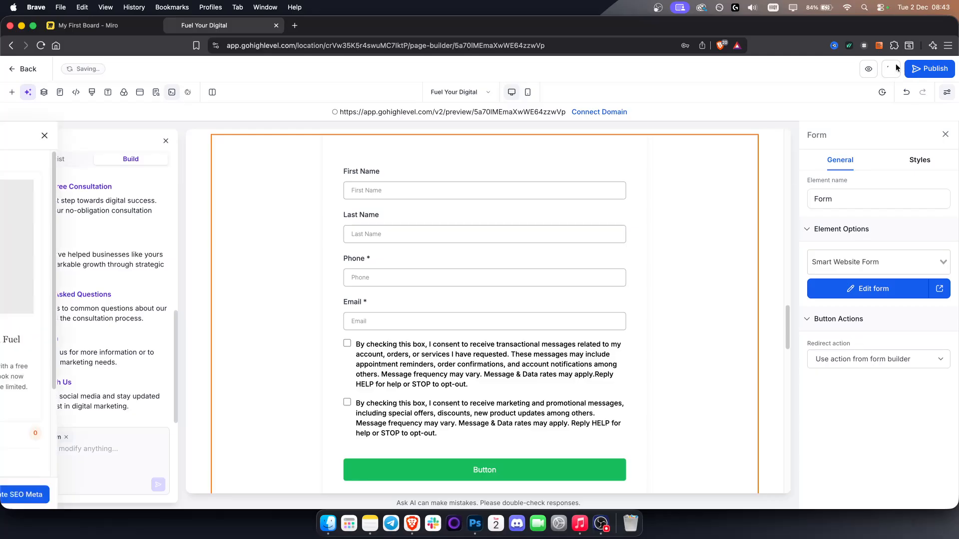
{"action": "left_click", "coordinate": [101, 495]}
- Look at the domain selection for publishing the page, close it without choosing a domain and return to the website's pages
{"action": "left_click", "coordinate": [935, 69]}
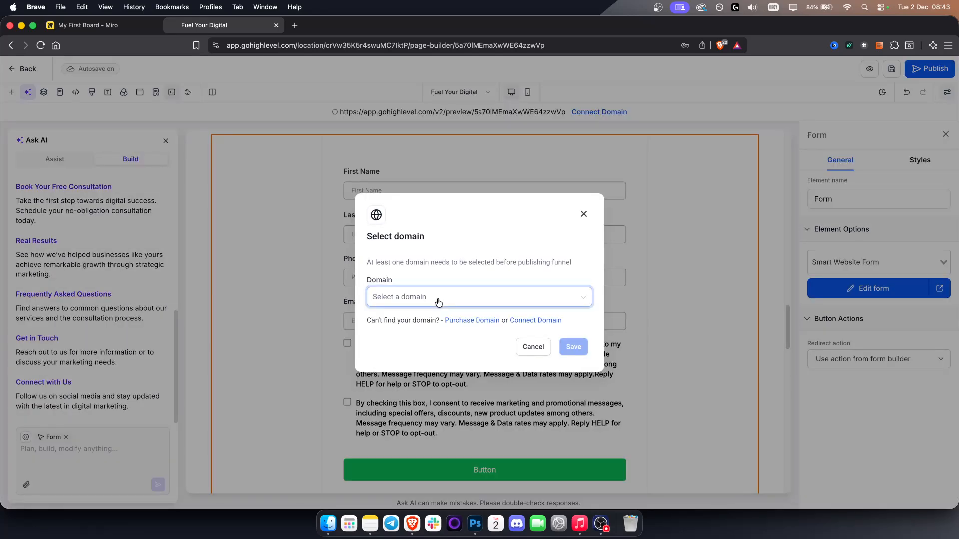
{"action": "left_click", "coordinate": [438, 302]}
{"action": "left_click", "coordinate": [436, 303]}
{"action": "left_click", "coordinate": [583, 215]}
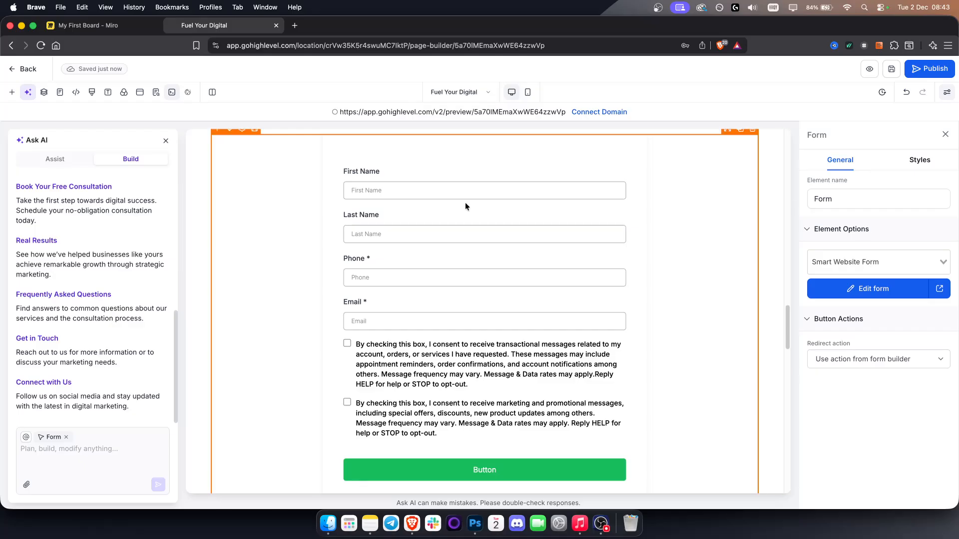
{"action": "left_click", "coordinate": [24, 69]}
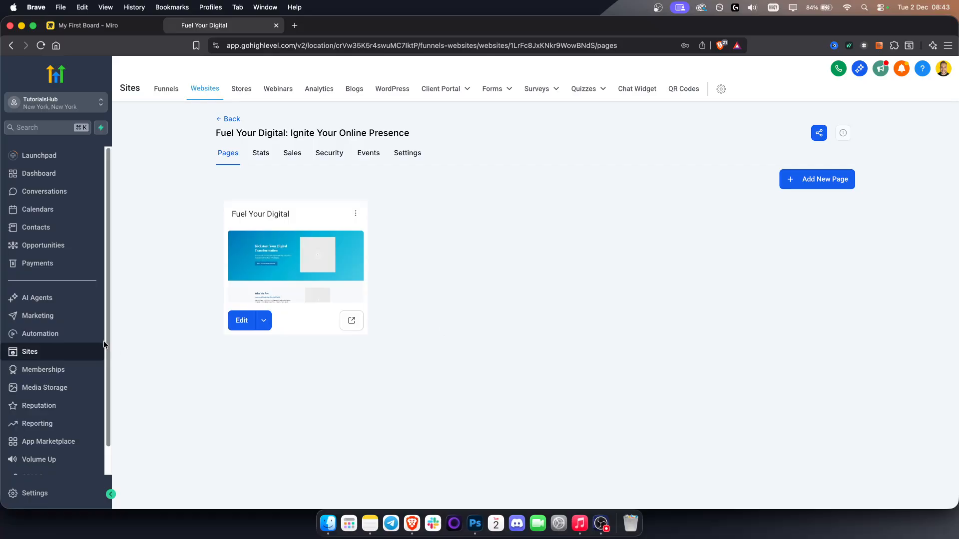
- Open the automation workflows and create a new workflow from scratch
{"action": "left_click", "coordinate": [40, 334]}
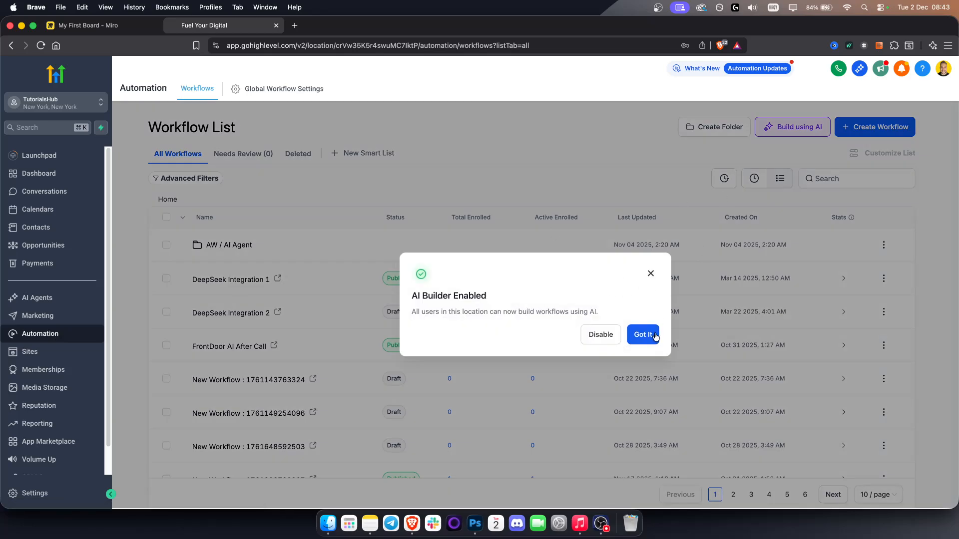
{"action": "left_click", "coordinate": [654, 336]}
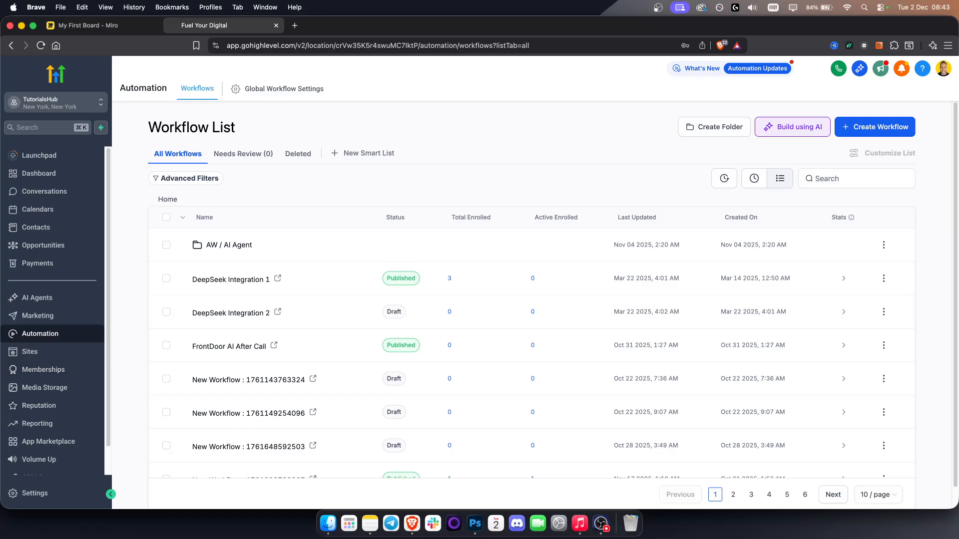
{"action": "left_click", "coordinate": [895, 130]}
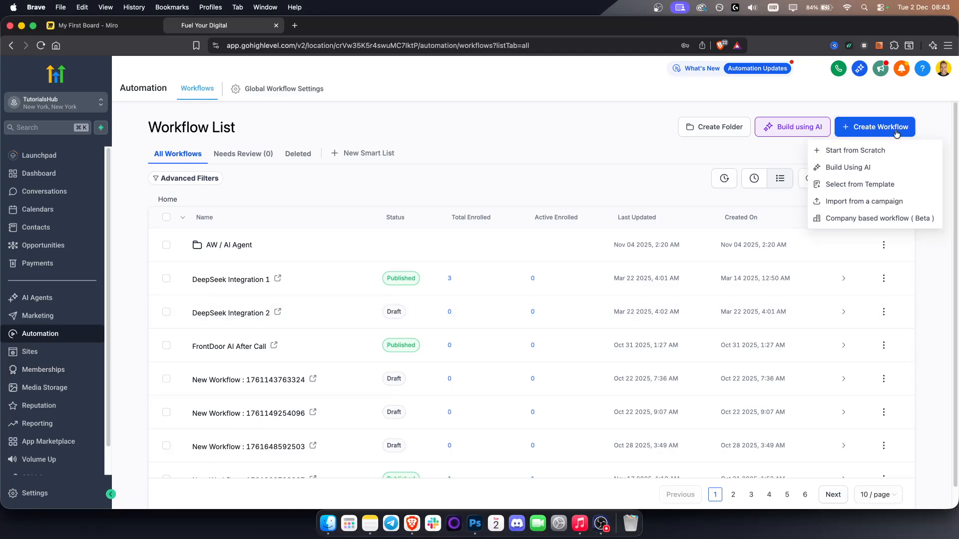
{"action": "left_click", "coordinate": [853, 151]}
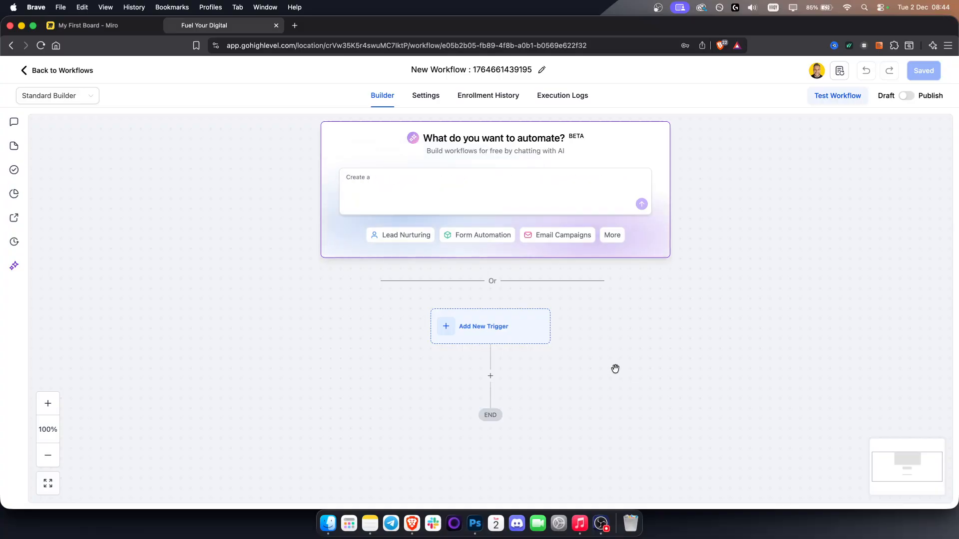
- Add a Form Submitted trigger filtered so that the form is Smart Website Form, and save it
{"action": "left_click", "coordinate": [484, 330]}
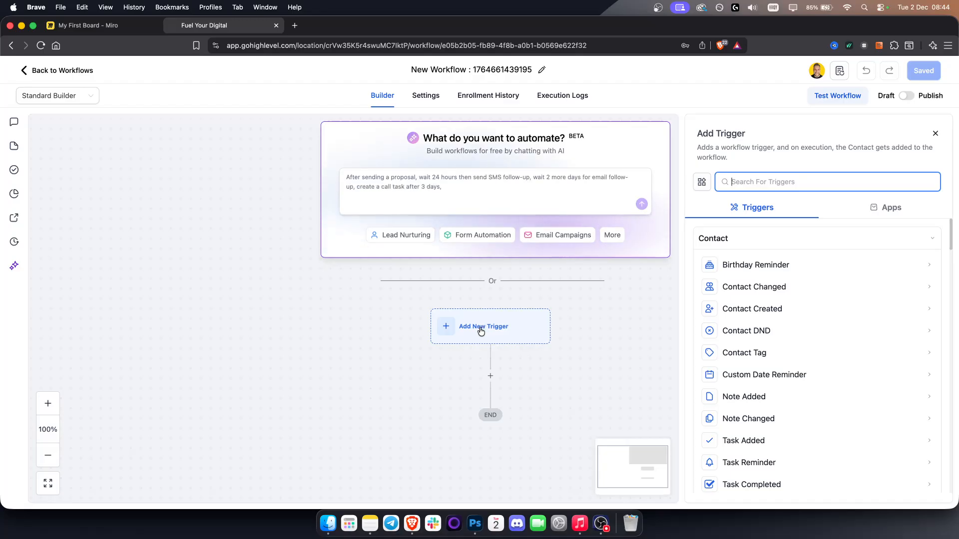
{"action": "type", "text": "form"}
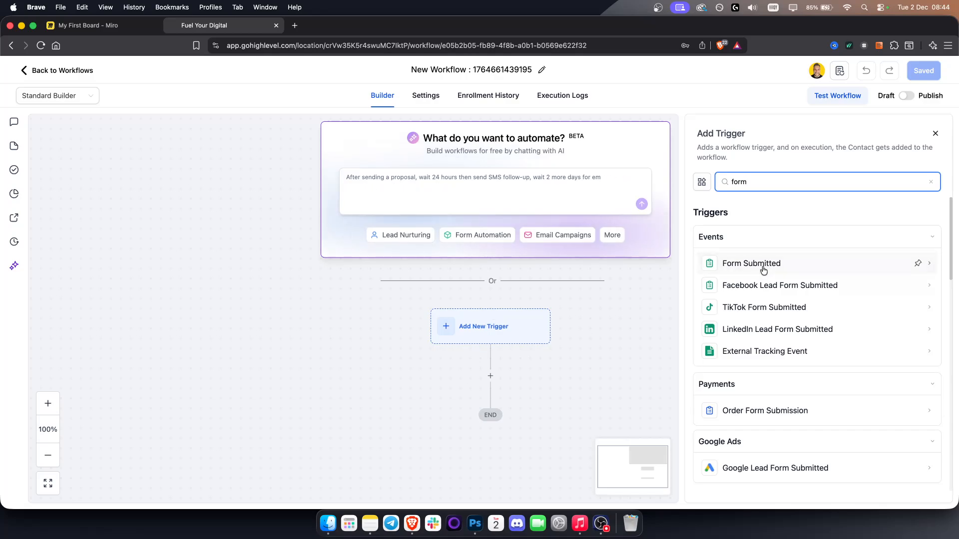
{"action": "left_click", "coordinate": [743, 265]}
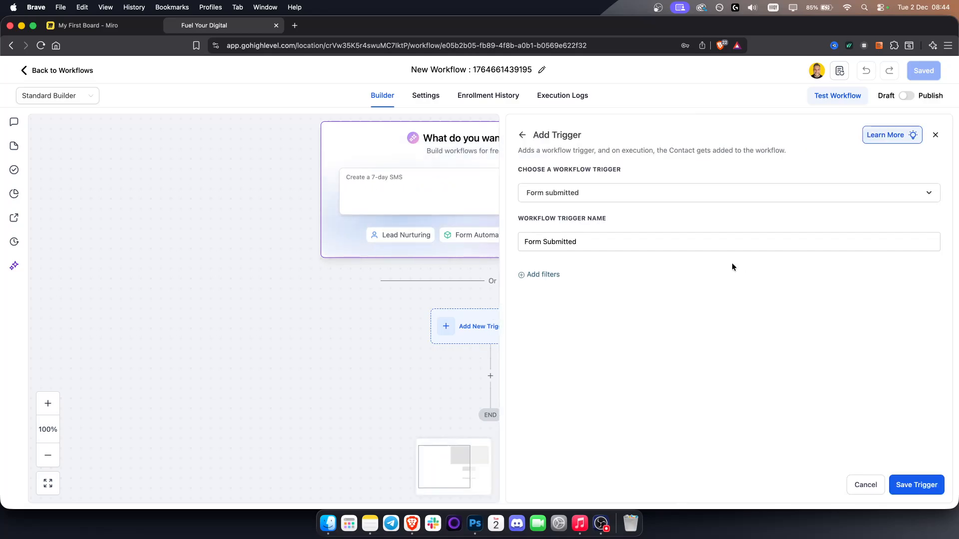
{"action": "left_click", "coordinate": [534, 278]}
{"action": "left_click", "coordinate": [548, 290]}
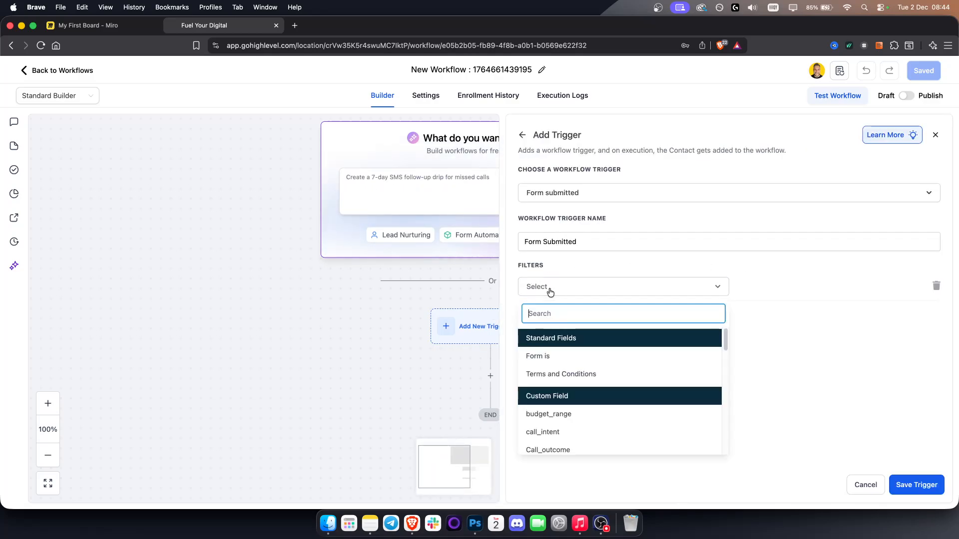
{"action": "left_click", "coordinate": [556, 357]}
{"action": "left_click", "coordinate": [793, 292]}
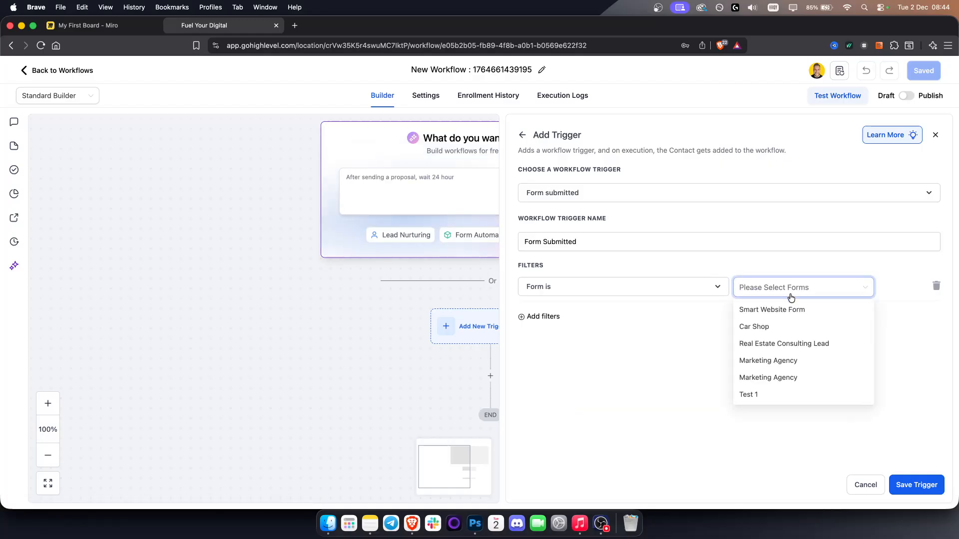
{"action": "left_click", "coordinate": [761, 312]}
{"action": "left_click", "coordinate": [627, 379]}
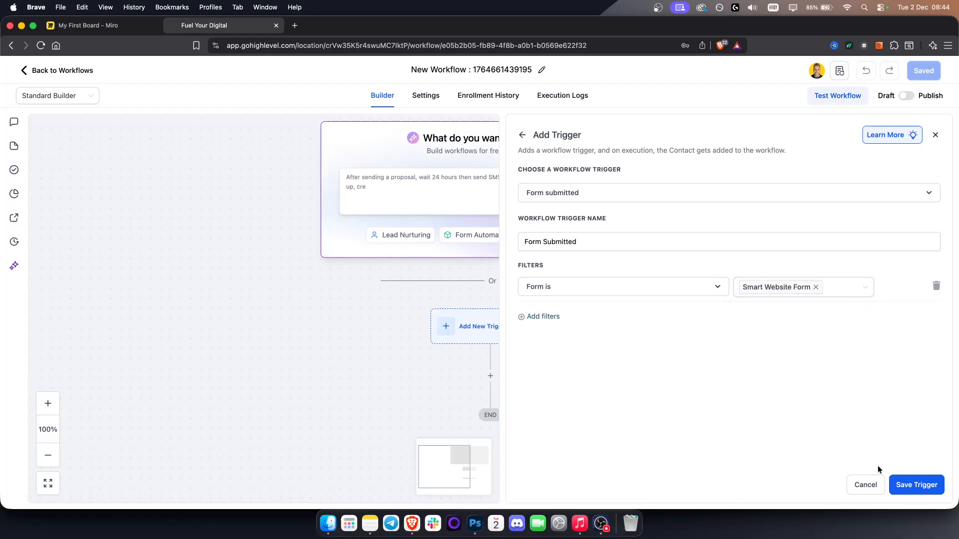
{"action": "left_click", "coordinate": [908, 487]}
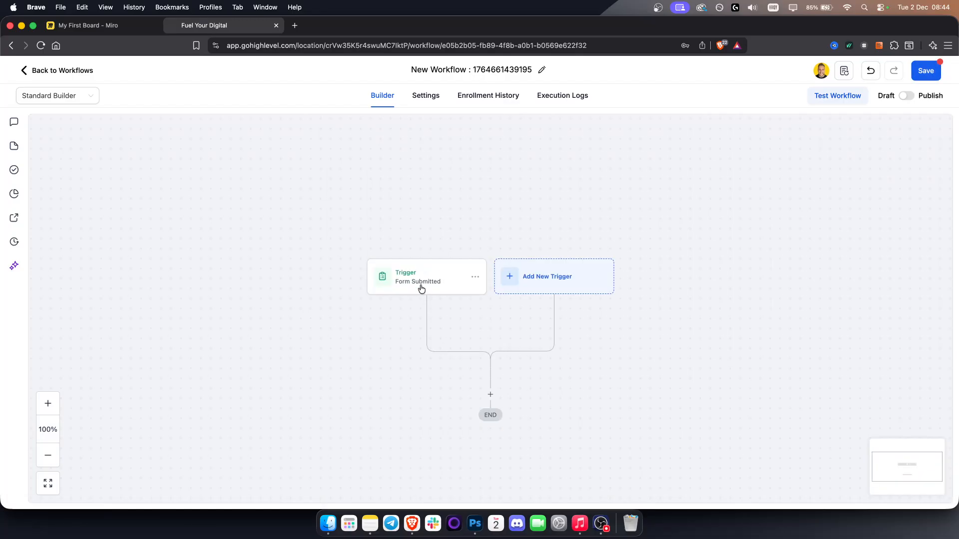
- Add a Wait action below the trigger with a time delay of 1 day and save it
{"action": "left_click", "coordinate": [456, 333]}
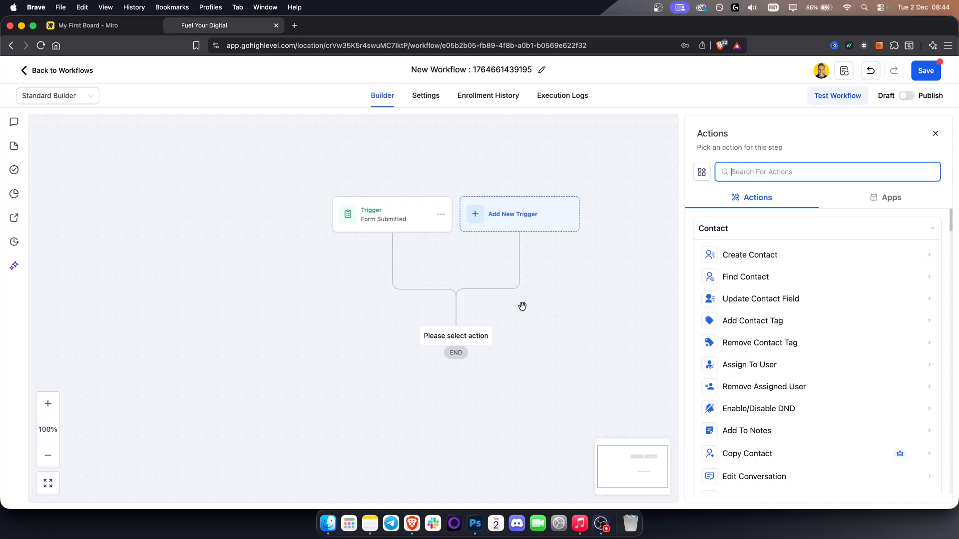
{"action": "type", "text": "wai"}
{"action": "left_click", "coordinate": [756, 251]}
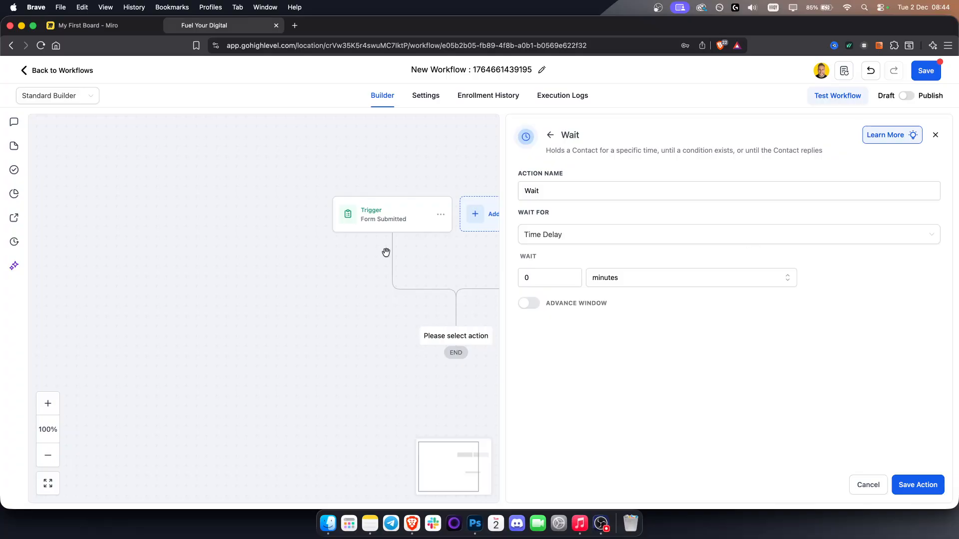
{"action": "left_click_drag", "start_coordinate": [548, 279], "coordinate": [488, 281]}
{"action": "type", "text": "1"}
{"action": "left_click", "coordinate": [636, 283]}
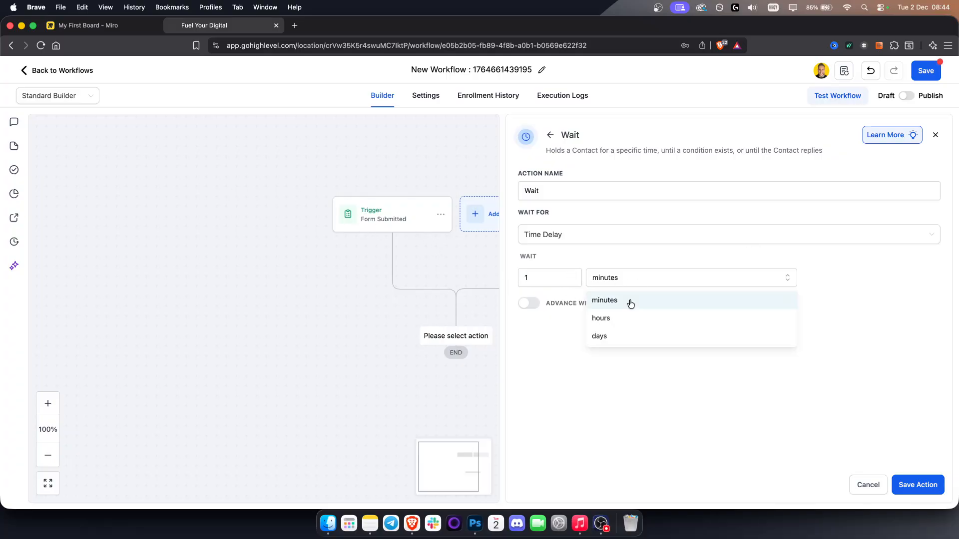
{"action": "left_click", "coordinate": [619, 336]}
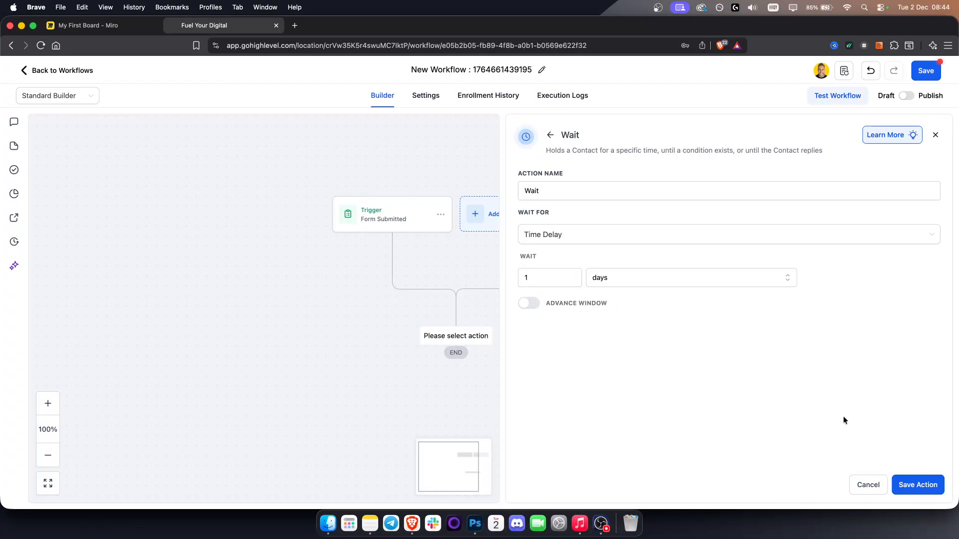
{"action": "left_click", "coordinate": [928, 489]}
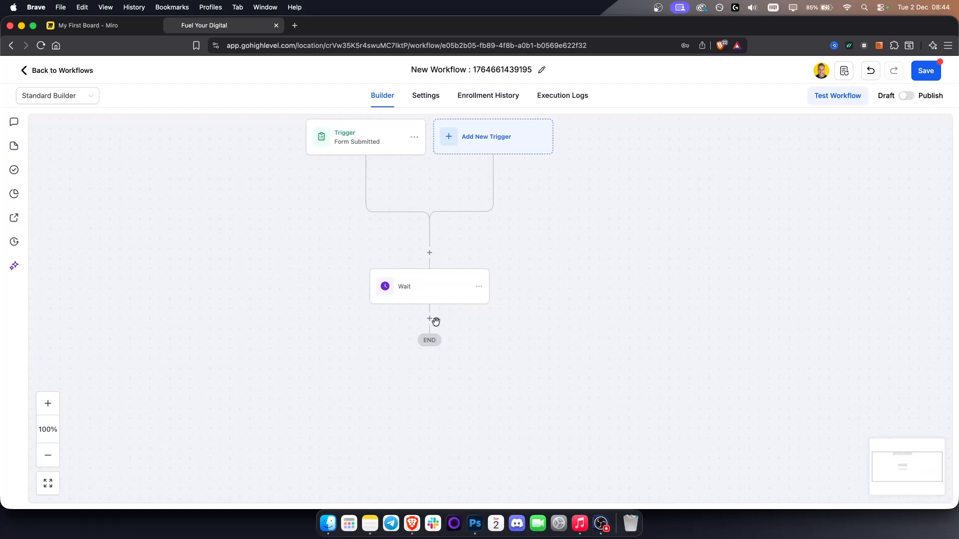
- Search the actions for sms and insert the SMS action after the Wait step
{"action": "left_click", "coordinate": [430, 319]}
{"action": "type", "text": "email"}
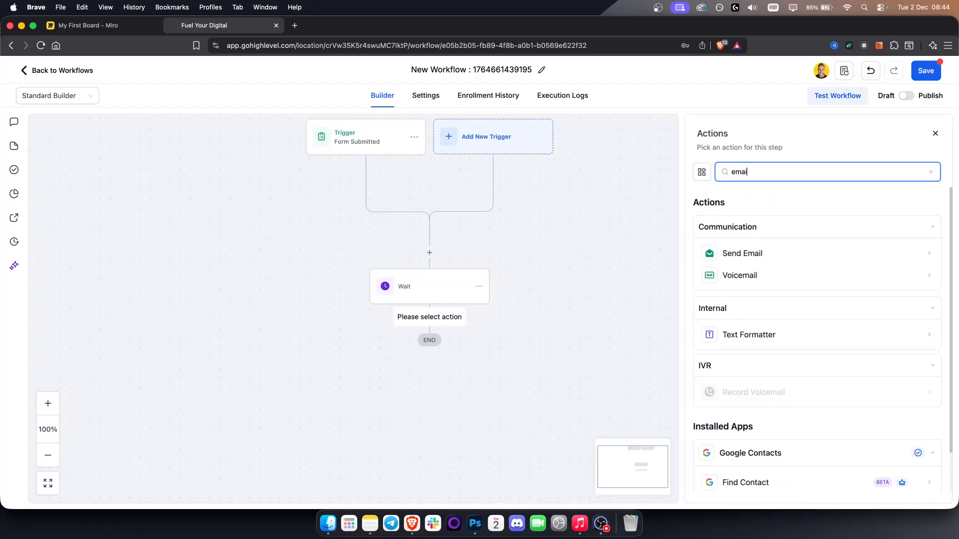
{"action": "key", "text": "BackSpace"}
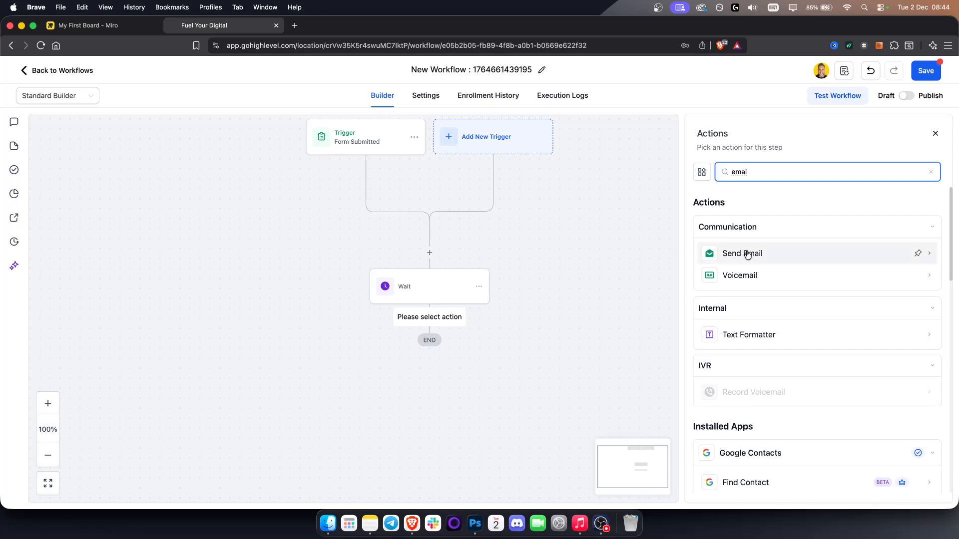
{"action": "double_click", "coordinate": [758, 177]}
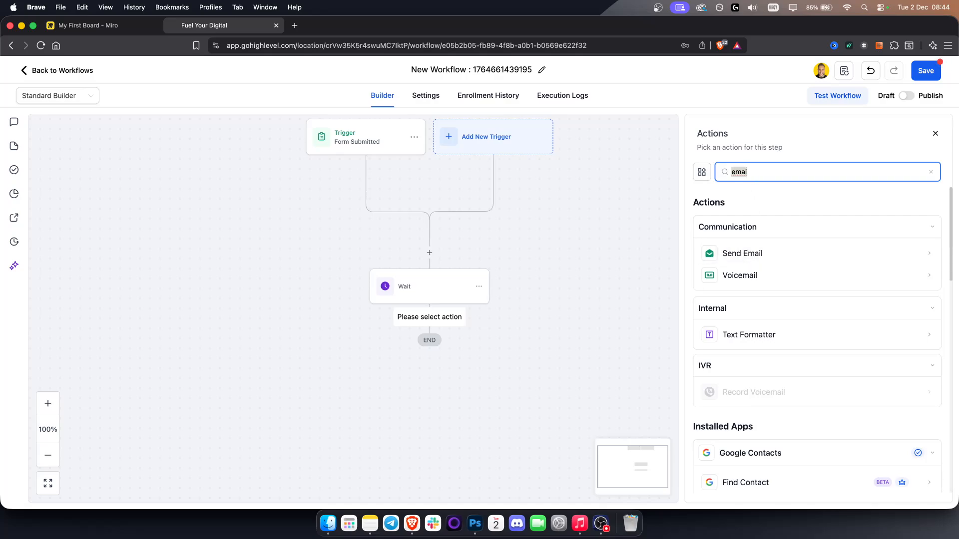
{"action": "type", "text": "sms"}
{"action": "left_click", "coordinate": [775, 251]}
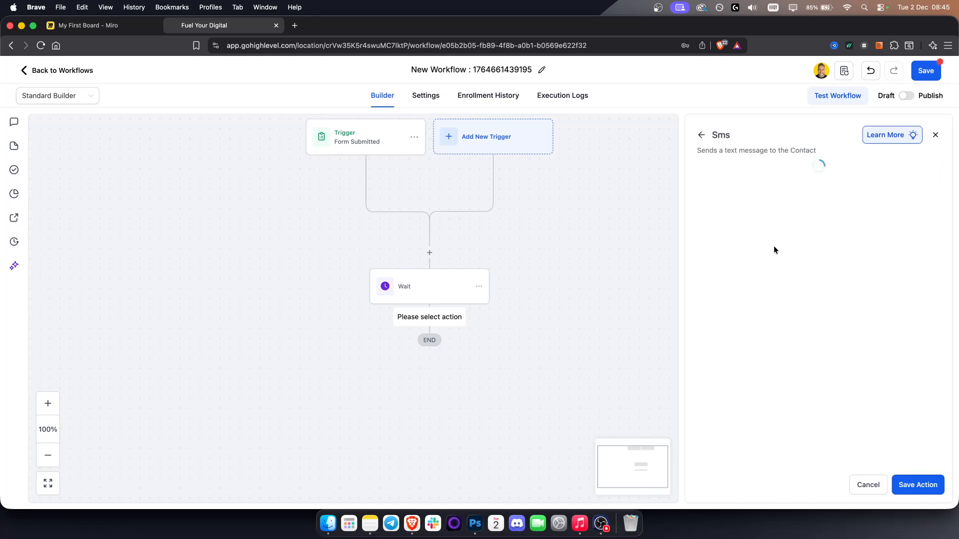
- Begin the SMS message with "Hey" followed by the contact's first name custom value and a comma
{"action": "left_click", "coordinate": [747, 355]}
{"action": "type", "text": "Hey"}
{"action": "key", "text": "BackSpace"}
{"action": "key", "text": "BackSpace"}
{"action": "left_click", "coordinate": [705, 304]}
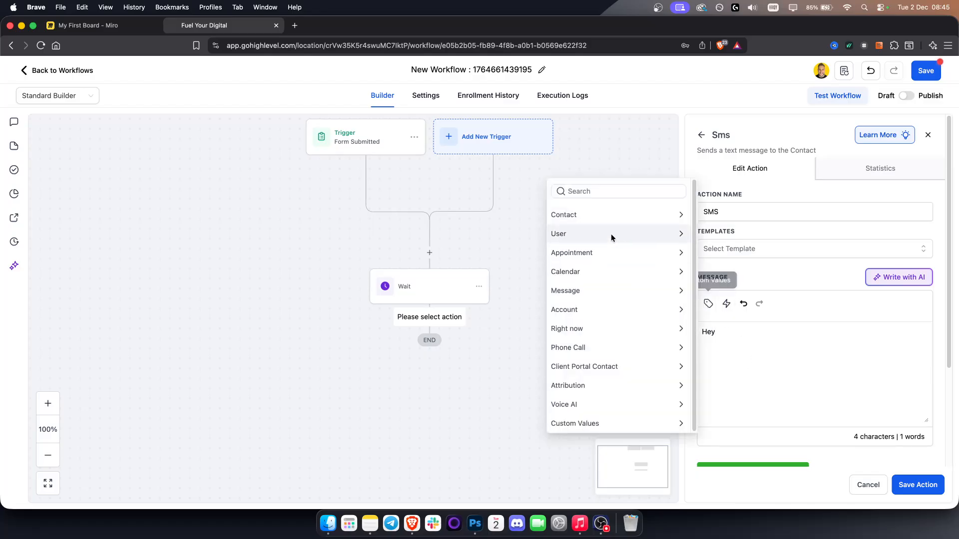
{"action": "left_click", "coordinate": [615, 220]}
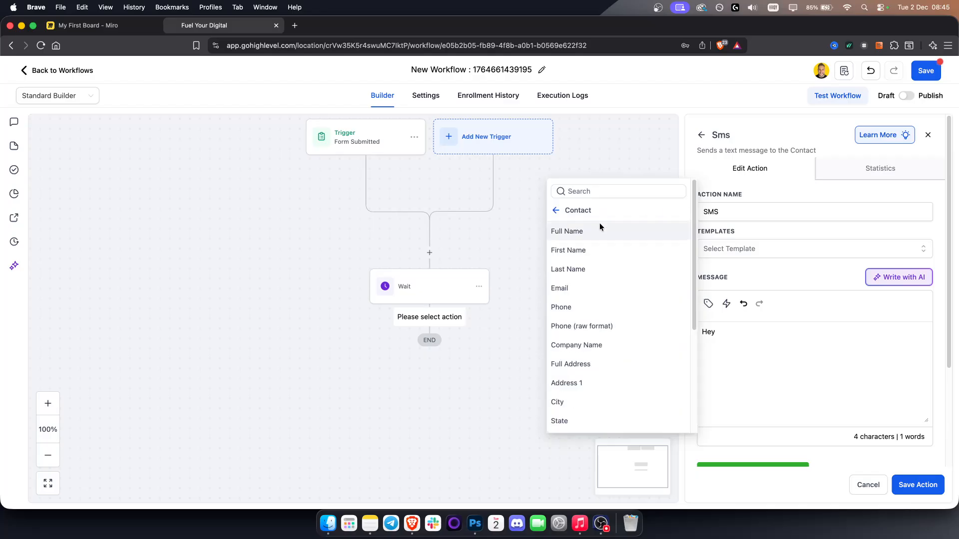
{"action": "left_click", "coordinate": [574, 250]}
{"action": "type", "text": ","}
{"action": "key", "text": "Return"}
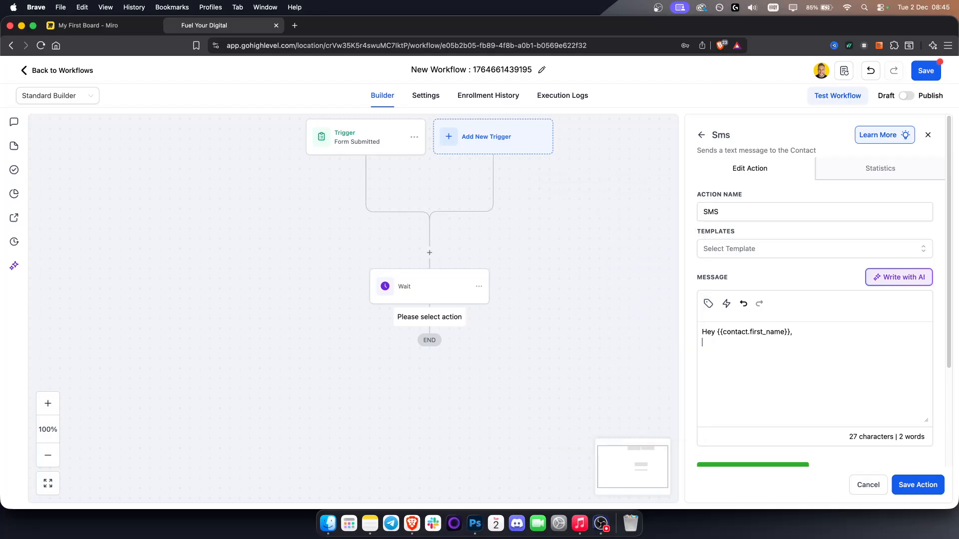
- Write "your special offer goes here" below the greeting, sign off with "Best," and the sender's name, and save the SMS action
{"action": "key", "text": "Return"}
{"action": "type", "text": "your special offer goes hejre"}
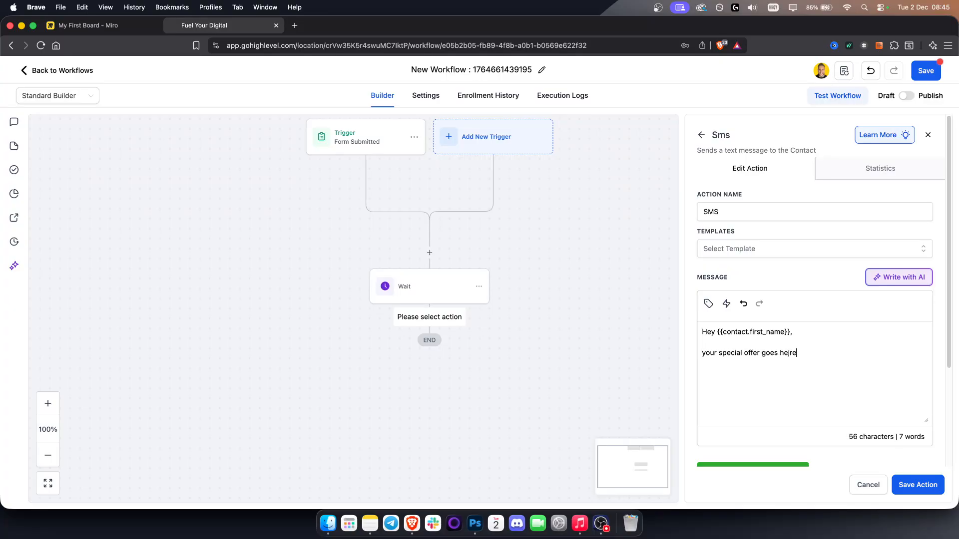
{"action": "key", "text": "BackSpace"}
{"action": "key", "text": "BackSpace"}
{"action": "key", "text": "BackSpace"}
{"action": "key", "text": "Caps_Lock"}
{"action": "type", "text": "B"}
{"action": "key", "text": "Caps_Lock"}
{"action": "type", "text": "est,"}
{"action": "key", "text": "Return"}
{"action": "type", "text": "Tin"}
{"action": "key", "text": "super+a"}
{"action": "key", "text": "Right"}
{"action": "left_click", "coordinate": [915, 483]}
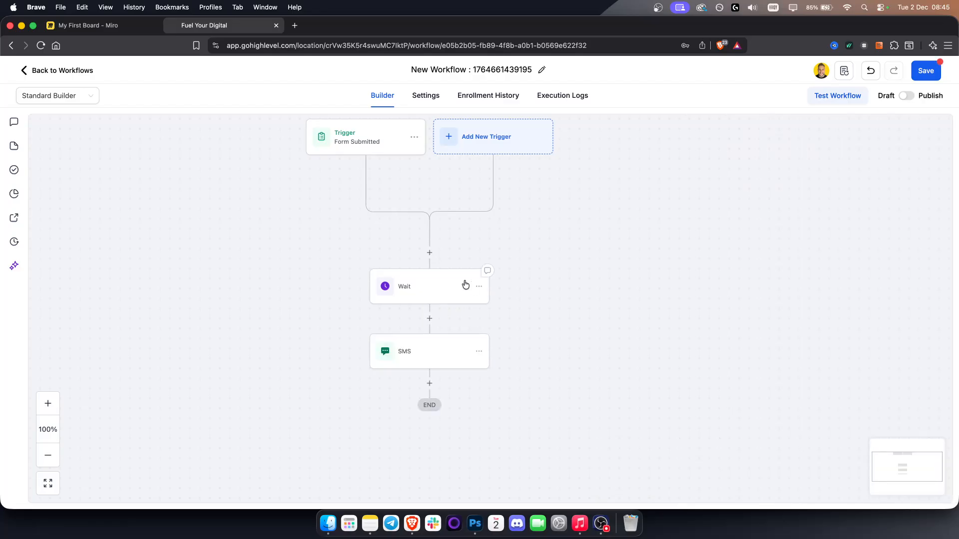
- Open the Appointment Booking Conversation AI Bot action after the SMS and view its available calendars without choosing one
{"action": "left_click", "coordinate": [428, 383]}
{"action": "type", "text": "ai"}
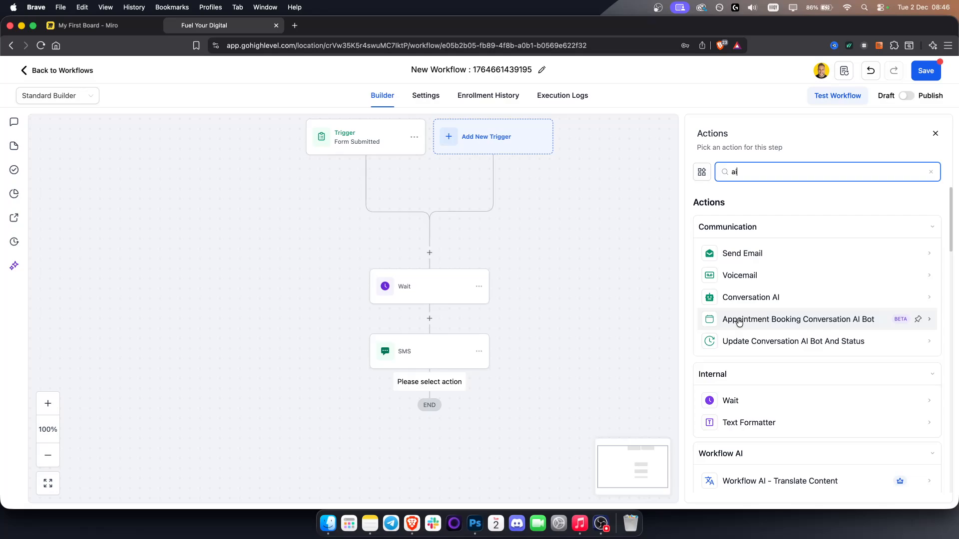
{"action": "left_click", "coordinate": [739, 321]}
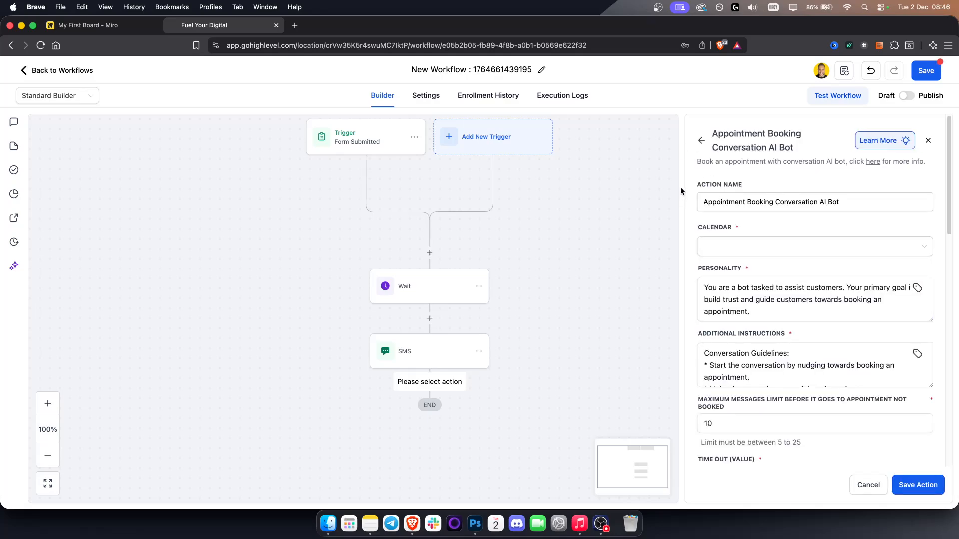
{"action": "left_click", "coordinate": [723, 254]}
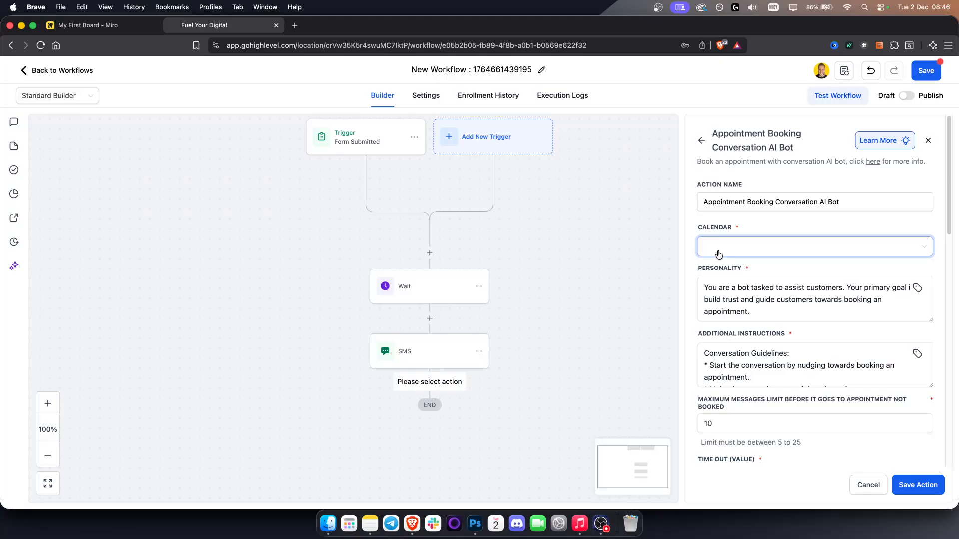
{"action": "left_click", "coordinate": [719, 251]}
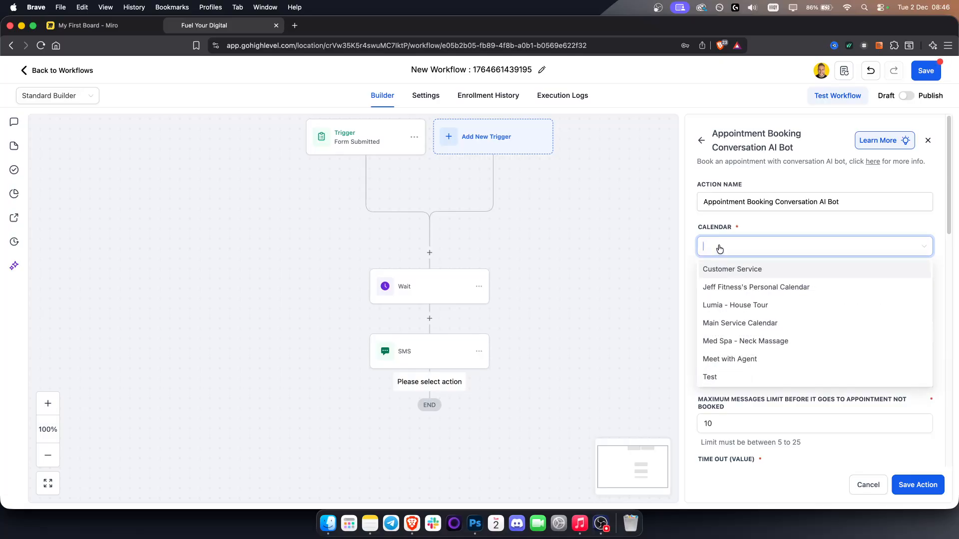
{"action": "left_click", "coordinate": [690, 229]}
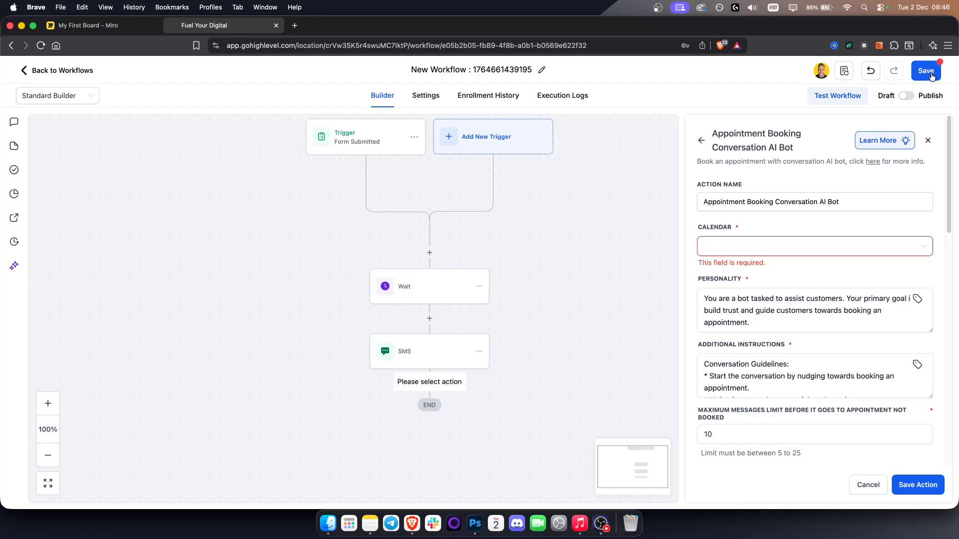
- Save the workflow and return to the workflow list
{"action": "left_click", "coordinate": [929, 73]}
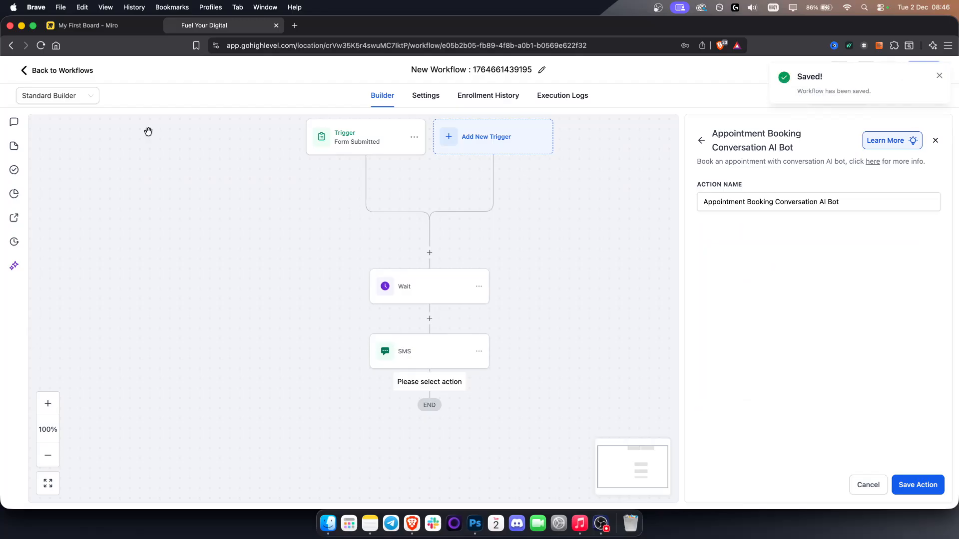
{"action": "left_click", "coordinate": [55, 75]}
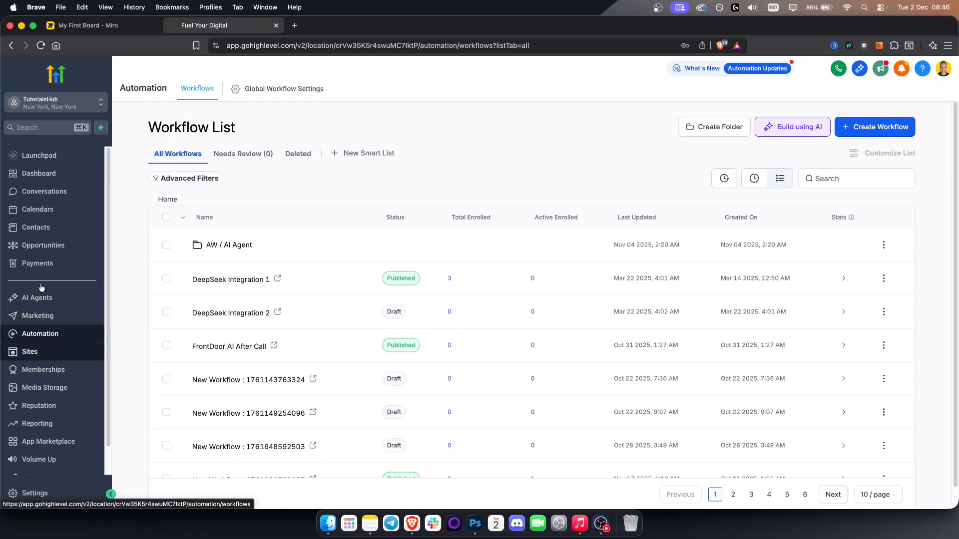
- Start a new Service Booking calendar in the calendar settings and try to open its advanced settings
{"action": "left_click", "coordinate": [46, 209]}
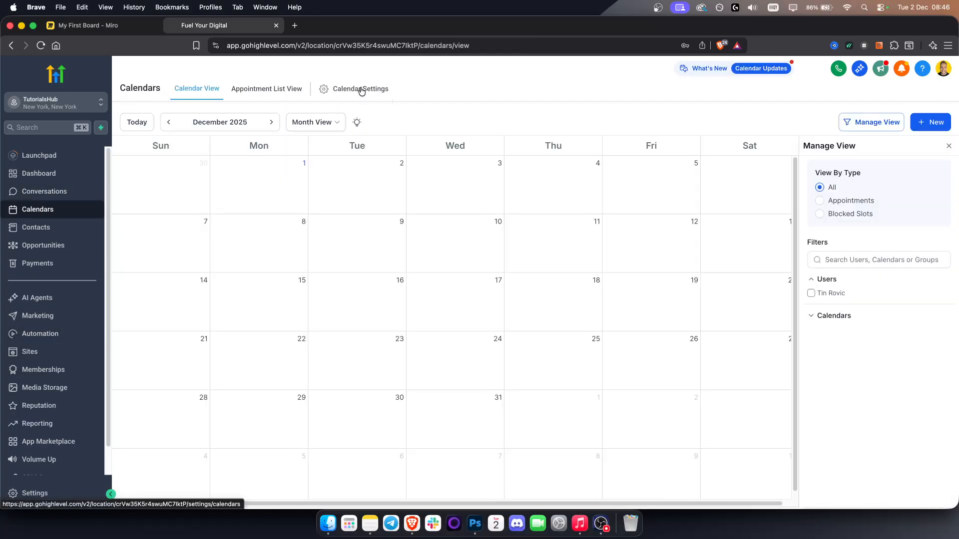
{"action": "left_click", "coordinate": [362, 91]}
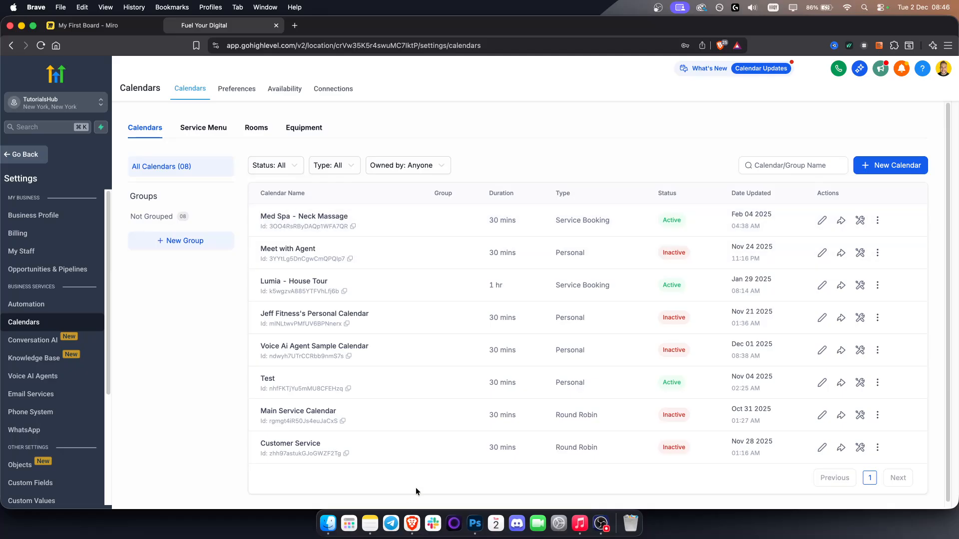
{"action": "left_click", "coordinate": [892, 162]}
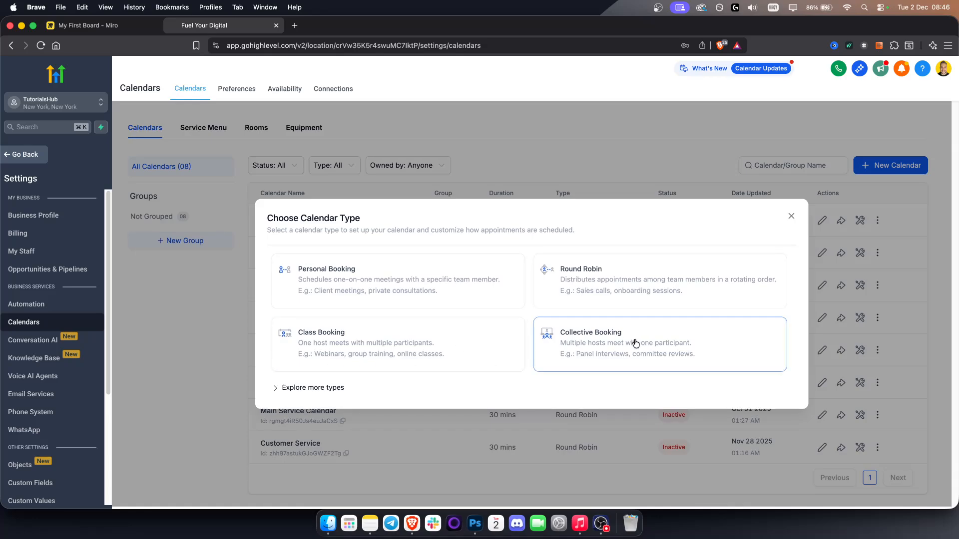
{"action": "left_click", "coordinate": [316, 389]}
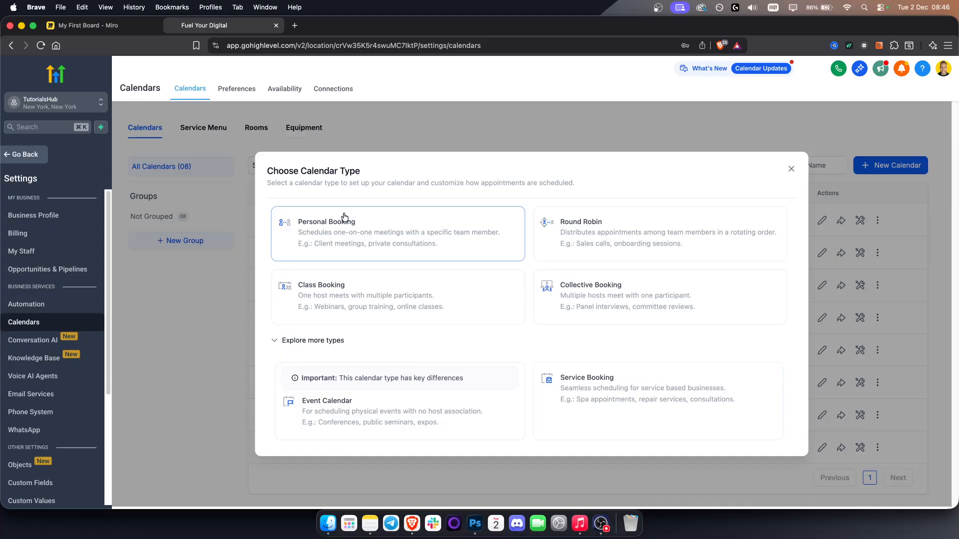
{"action": "left_click", "coordinate": [629, 414]}
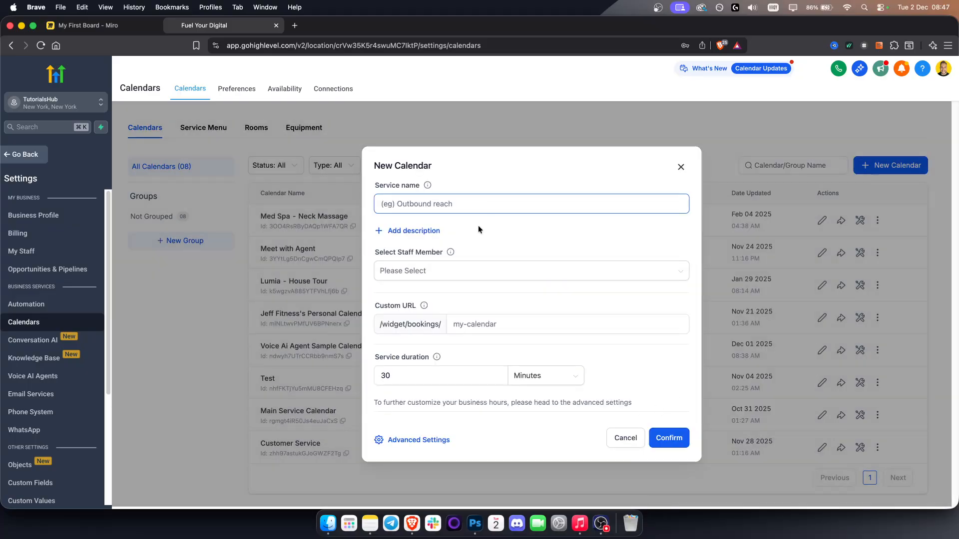
{"action": "left_click", "coordinate": [504, 265]}
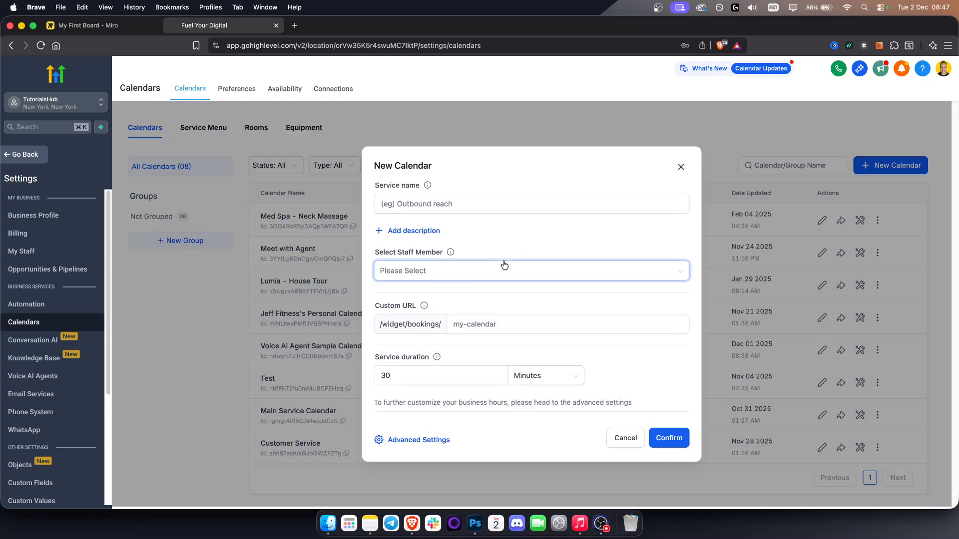
{"action": "left_click", "coordinate": [425, 440]}
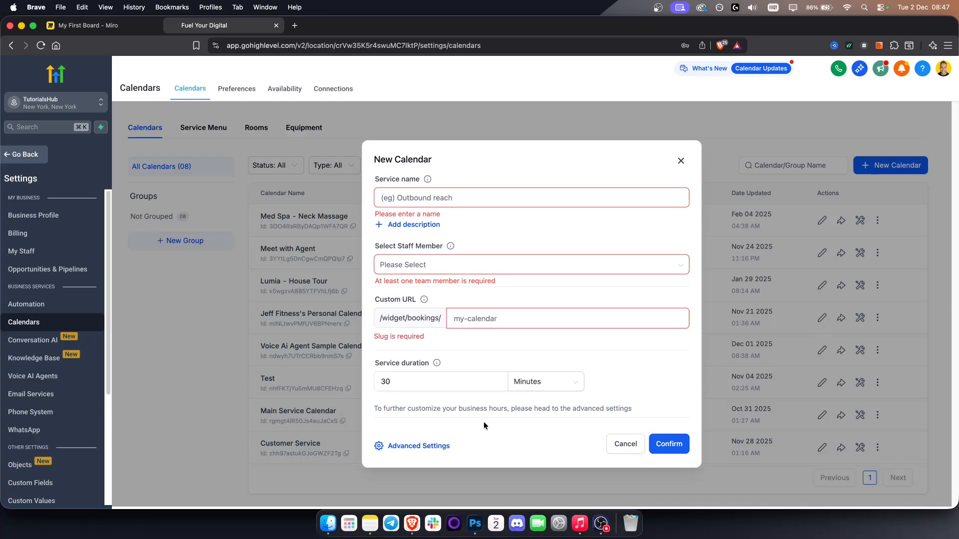
- Enter Car Dealership as the service name, assign the available staff member and close the calendar form without confirming
{"action": "left_click", "coordinate": [410, 201]}
{"action": "type", "text": "Car Deal"}
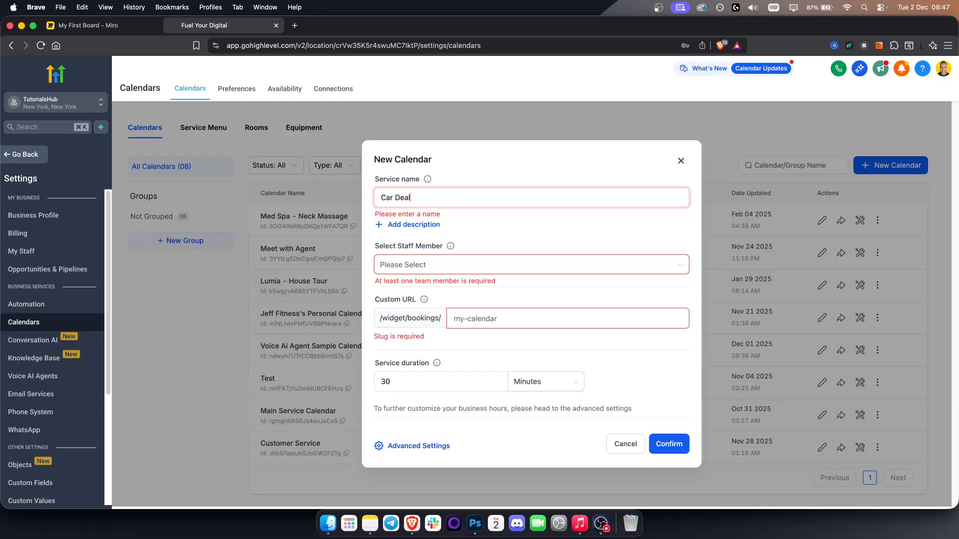
{"action": "type", "text": "ershi"}
{"action": "left_click", "coordinate": [412, 256]}
{"action": "left_click", "coordinate": [420, 272]}
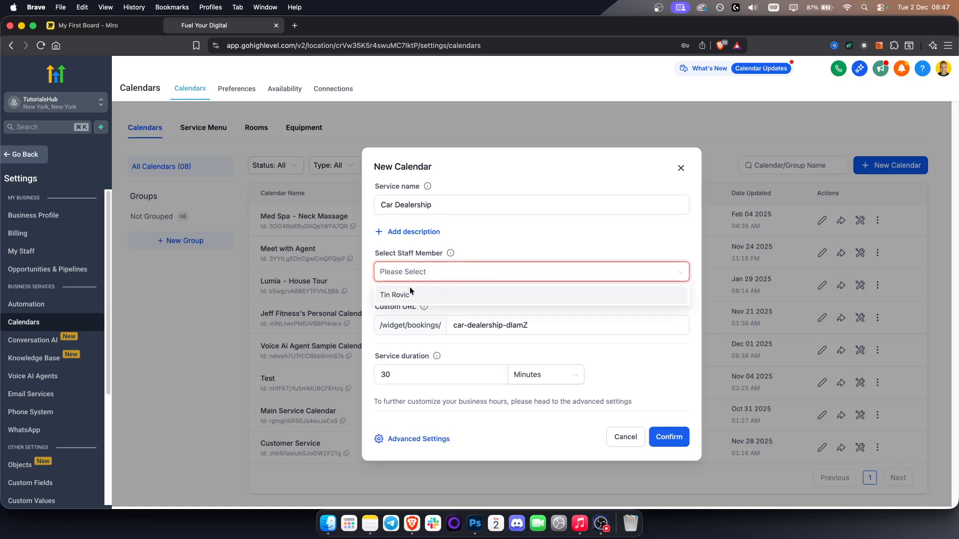
{"action": "left_click", "coordinate": [416, 295]}
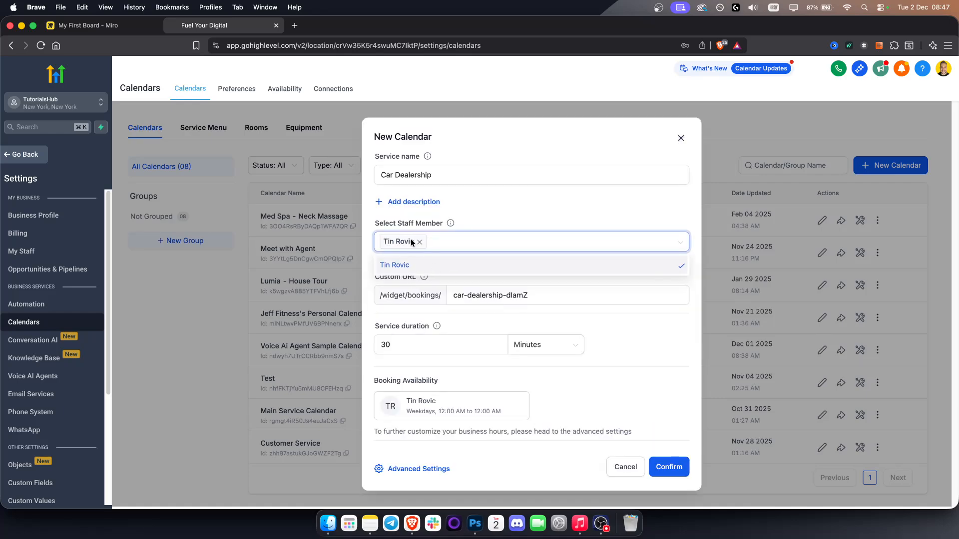
{"action": "left_click", "coordinate": [517, 193]}
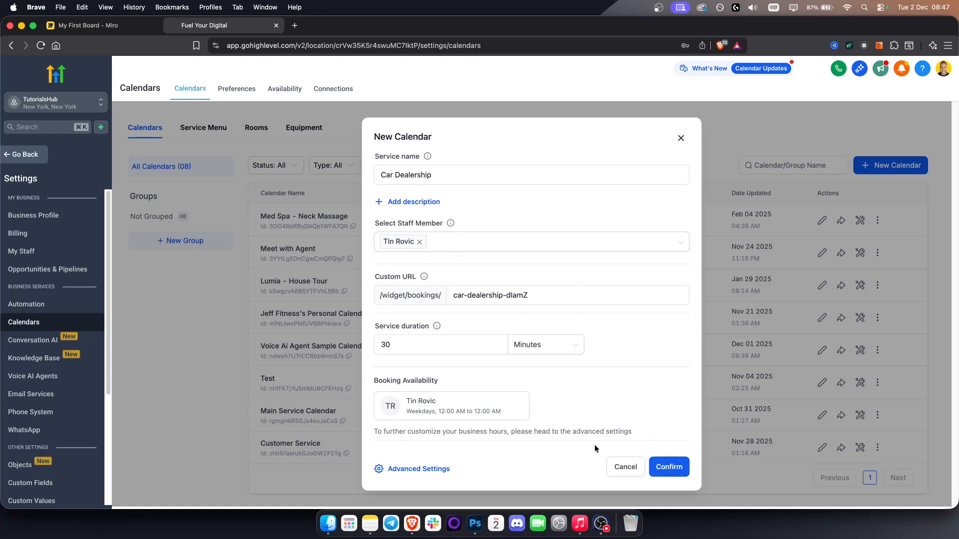
{"action": "left_click", "coordinate": [681, 141]}
- Examine the staff list and the Google Calendar connection instructions among the integrations, and leave the settings
{"action": "left_click", "coordinate": [36, 252]}
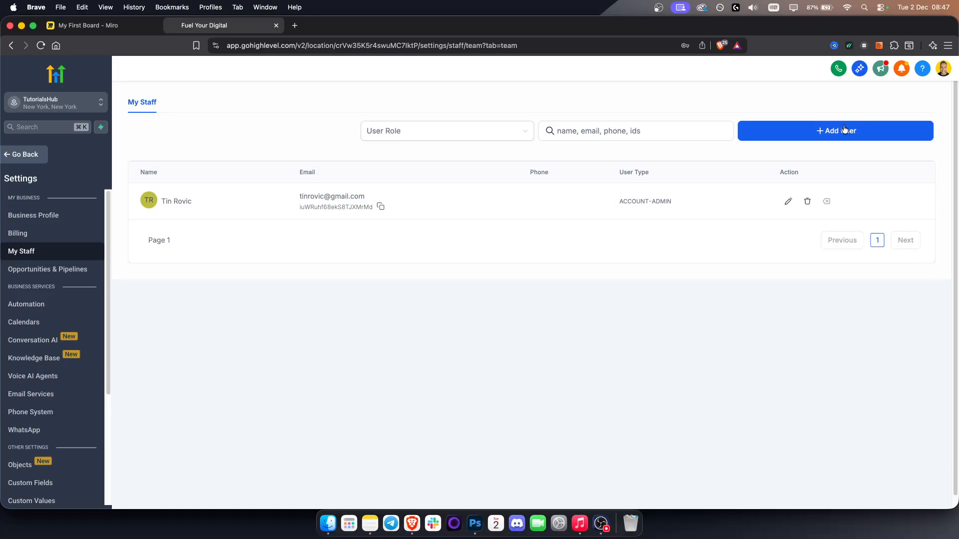
{"action": "scroll", "coordinate": [60, 403], "scroll_direction": "down", "scroll_amount": 5}
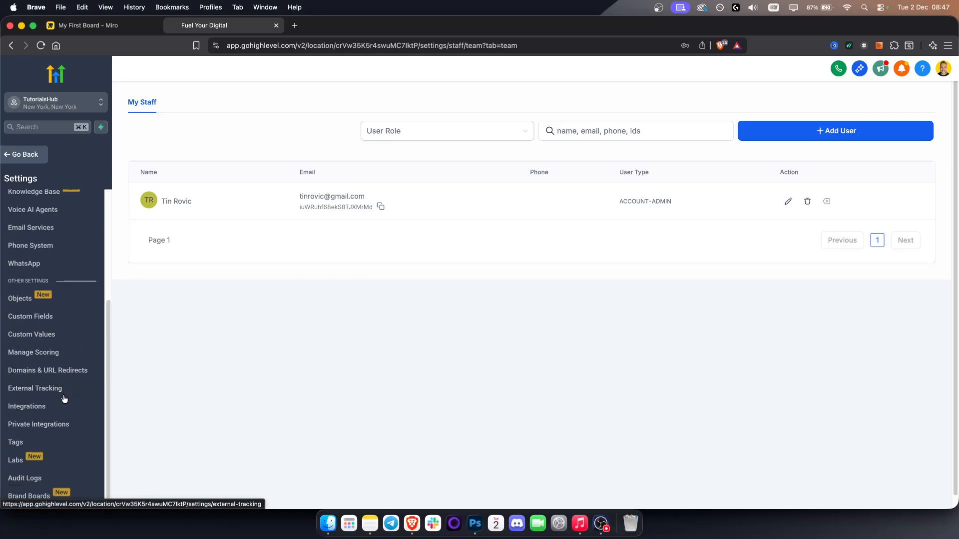
{"action": "left_click", "coordinate": [28, 408]}
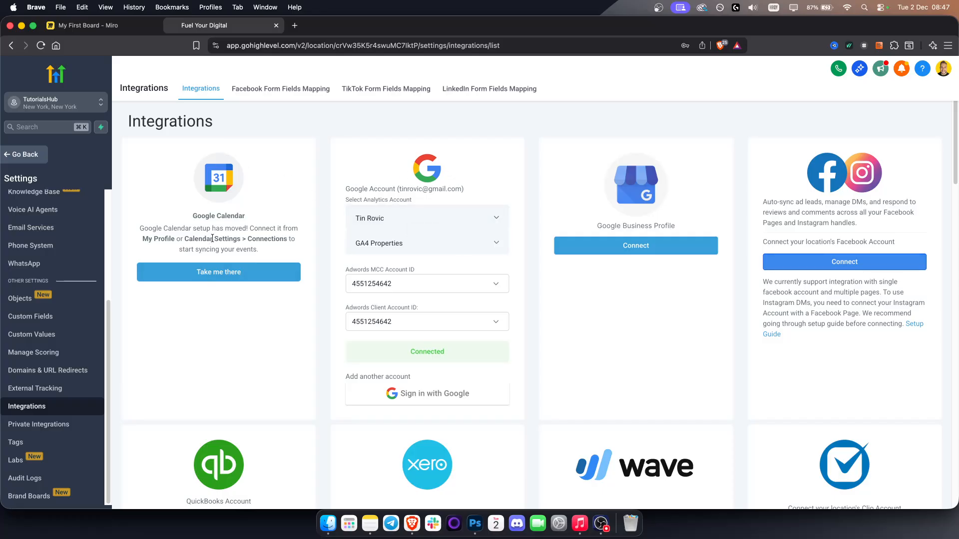
{"action": "triple_click", "coordinate": [213, 214]}
{"action": "left_click", "coordinate": [268, 205]}
{"action": "triple_click", "coordinate": [216, 239]}
{"action": "left_click", "coordinate": [216, 239]}
{"action": "left_click", "coordinate": [20, 154]}
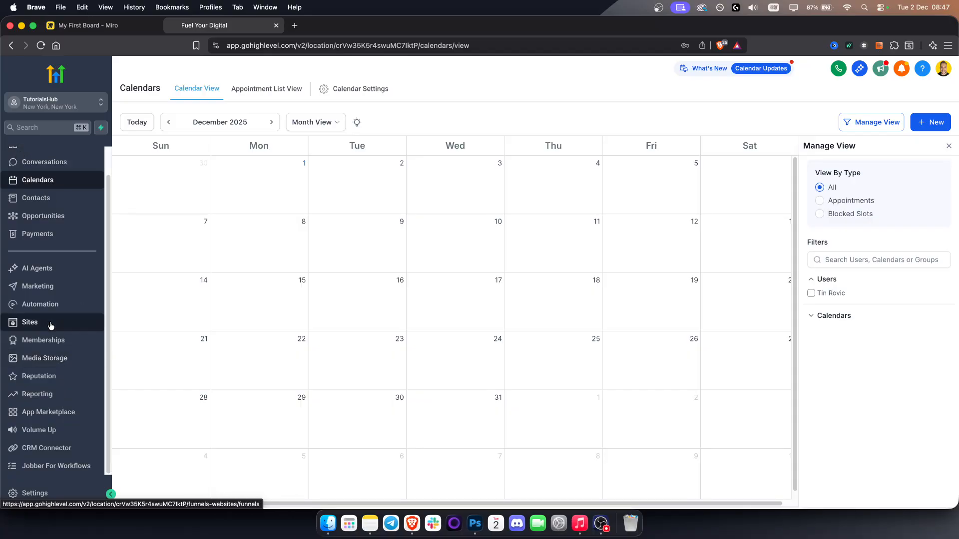
- Examine the Car Dealership Services voice agent's details and the Conversation AI dashboard
{"action": "left_click", "coordinate": [48, 287]}
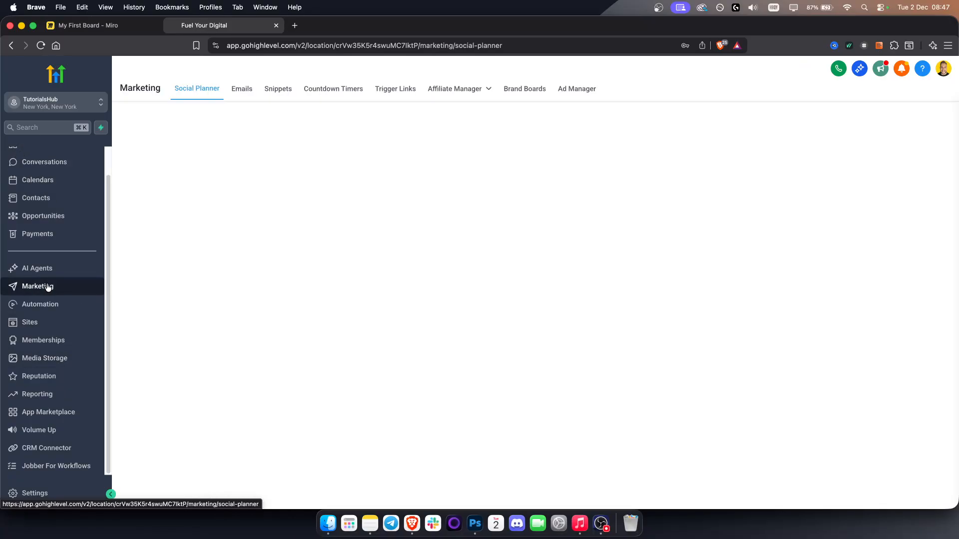
{"action": "left_click", "coordinate": [18, 270]}
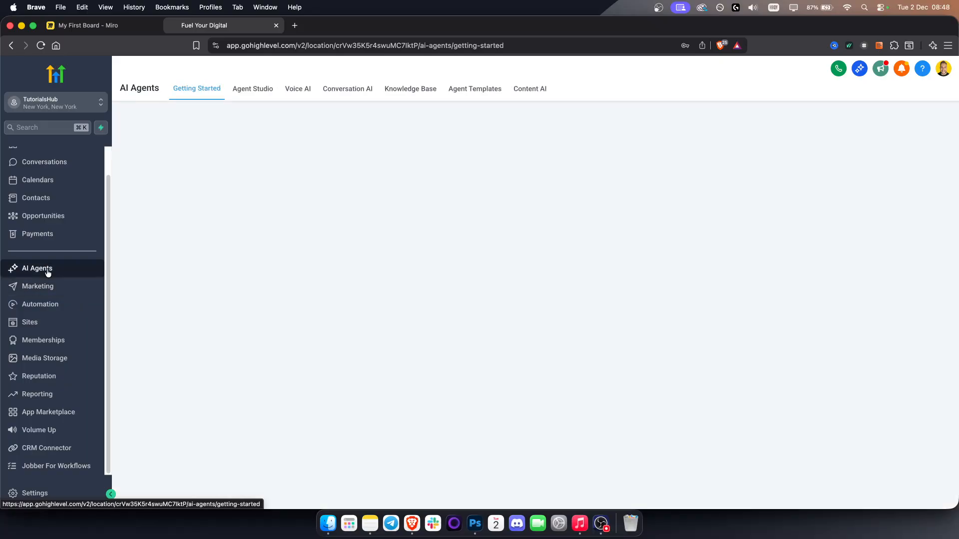
{"action": "left_click", "coordinate": [294, 92]}
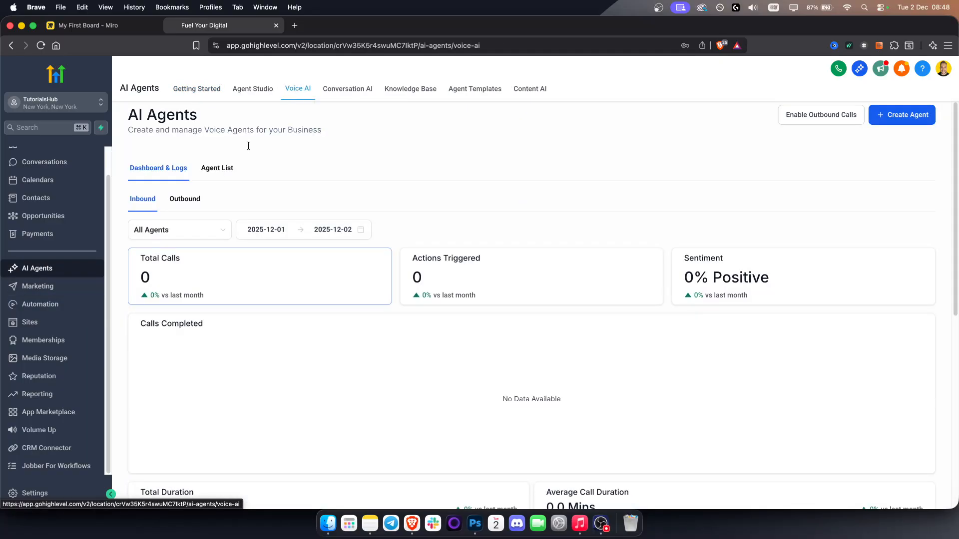
{"action": "left_click", "coordinate": [210, 169]}
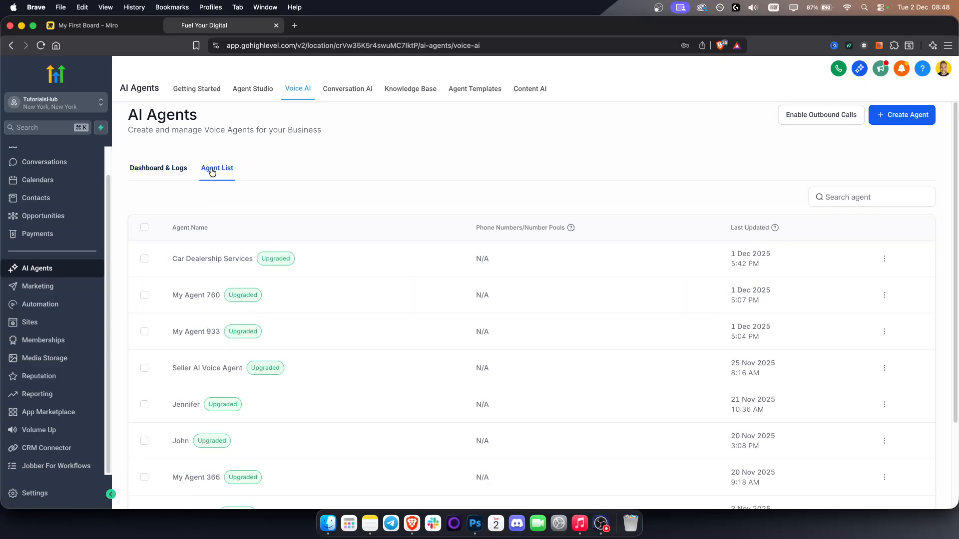
{"action": "left_click", "coordinate": [211, 259]}
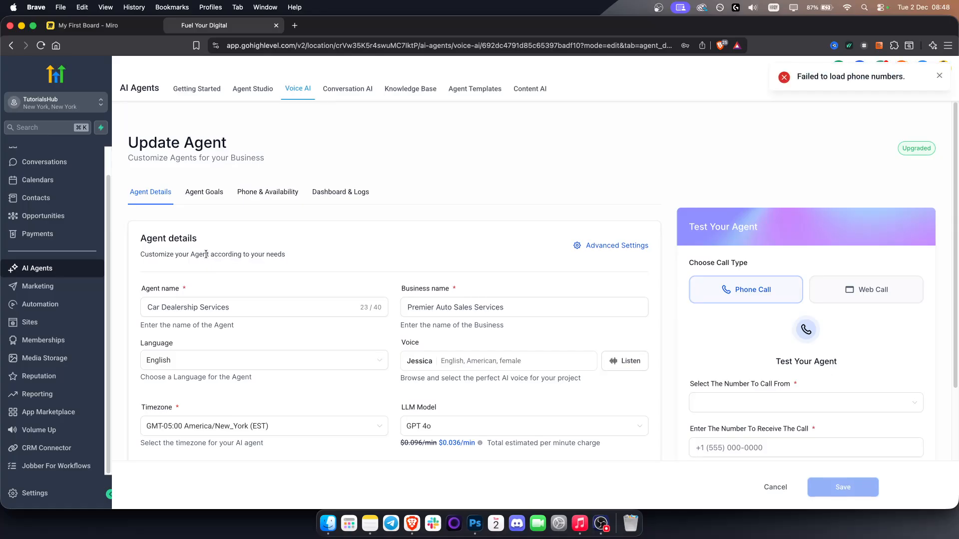
{"action": "scroll", "coordinate": [242, 244], "scroll_direction": "down", "scroll_amount": 2}
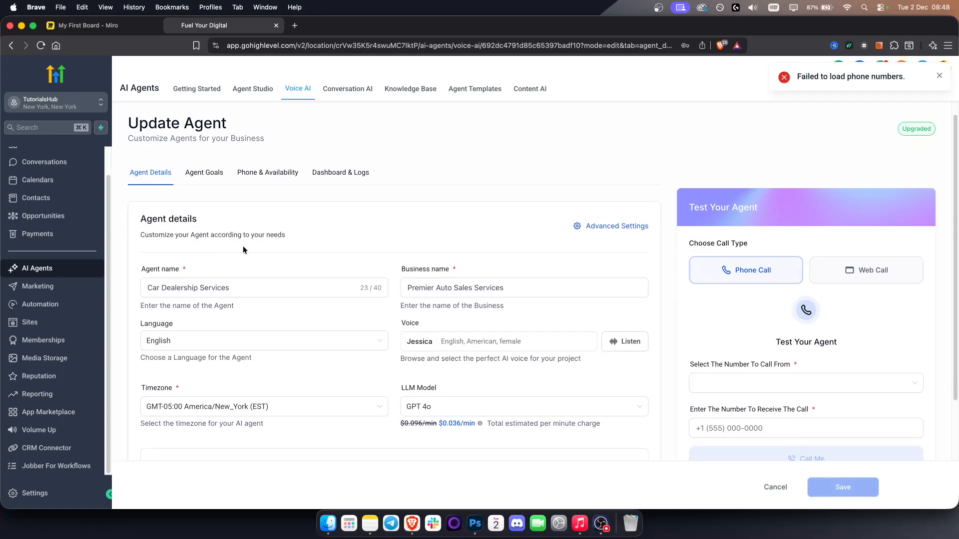
{"action": "scroll", "coordinate": [244, 245], "scroll_direction": "down", "scroll_amount": 1}
{"action": "left_click", "coordinate": [244, 245]}
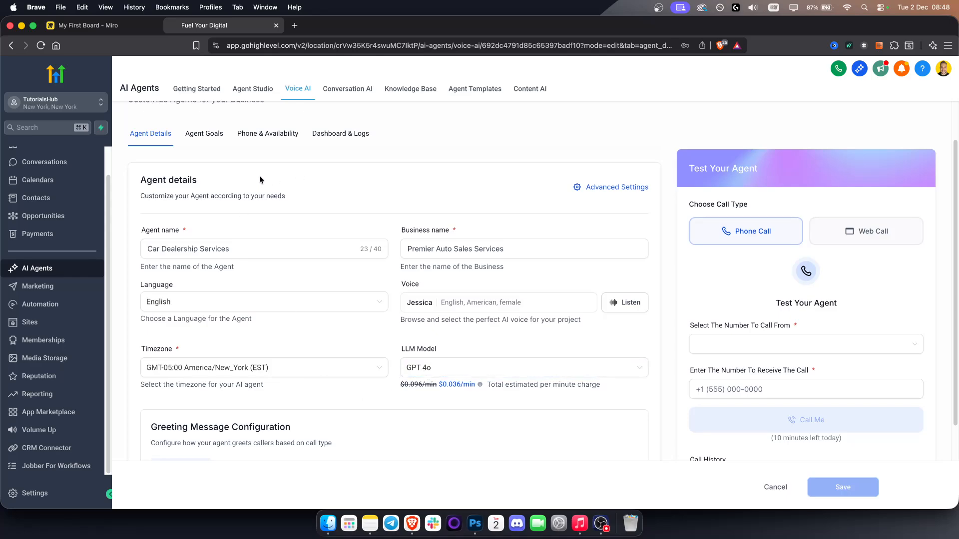
{"action": "left_click", "coordinate": [345, 95]}
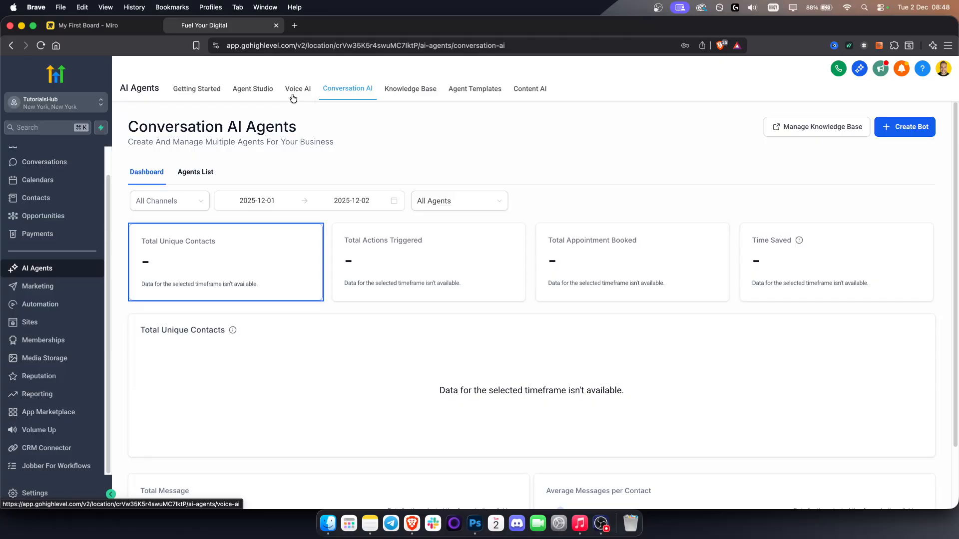
- Create a new website chat widget of the Voice AI type
{"action": "left_click", "coordinate": [44, 322]}
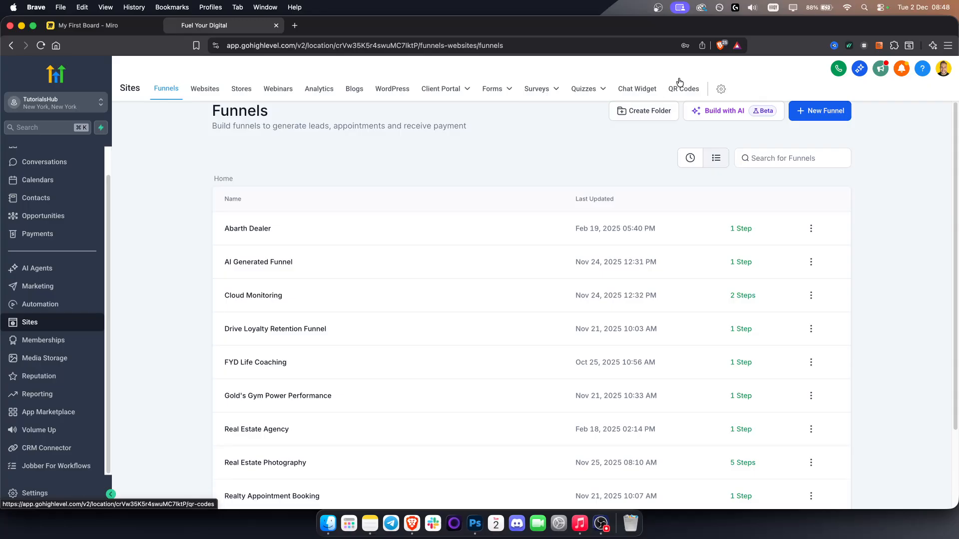
{"action": "left_click", "coordinate": [640, 86]}
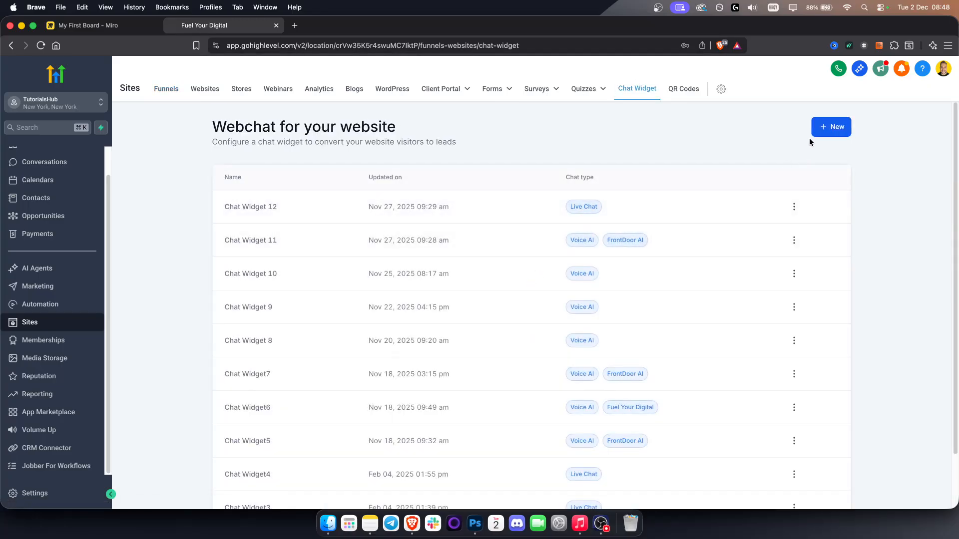
{"action": "left_click", "coordinate": [835, 128]}
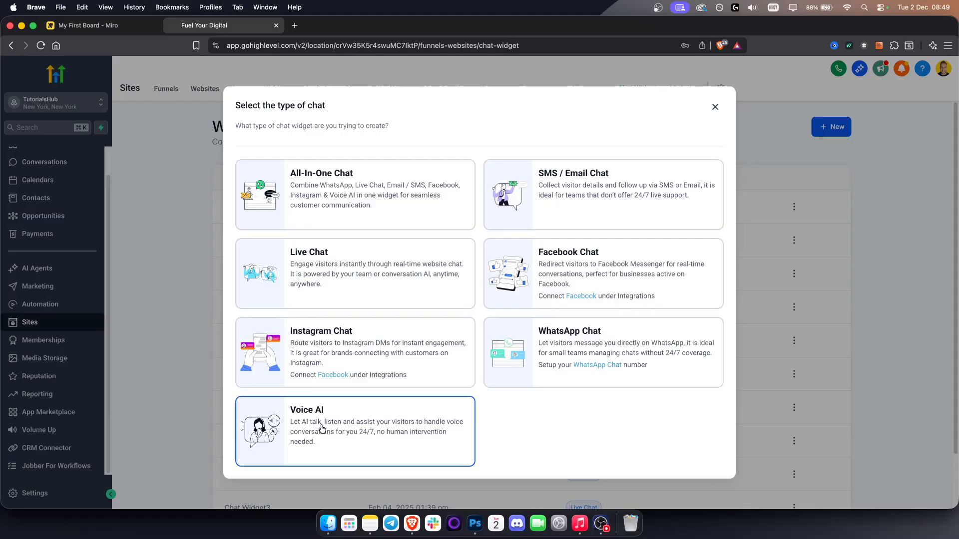
{"action": "left_click", "coordinate": [439, 407]}
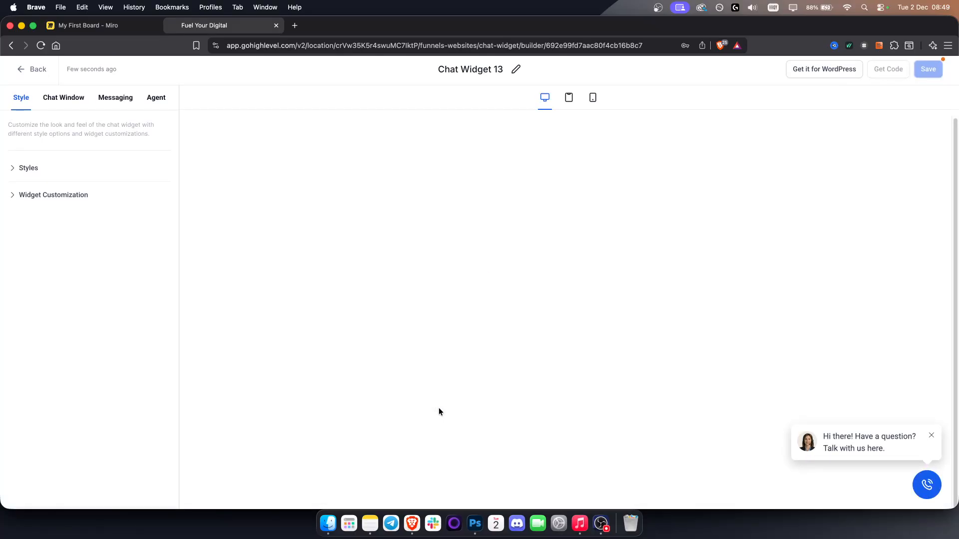
- Preview the new widget's expanded call window and look at its chat window settings
{"action": "left_click", "coordinate": [927, 483]}
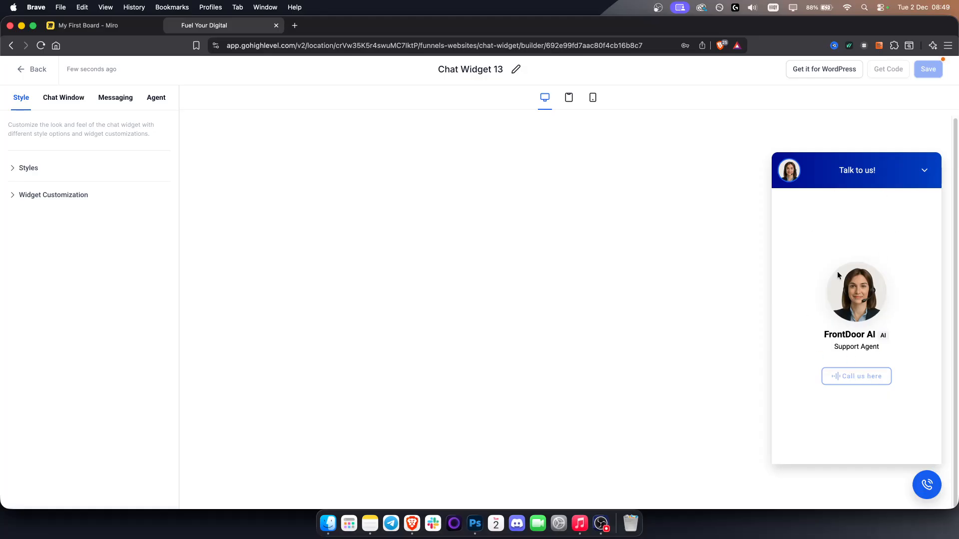
{"action": "triple_click", "coordinate": [853, 347]}
{"action": "left_click", "coordinate": [854, 413]}
{"action": "left_click", "coordinate": [64, 96]}
{"action": "left_click", "coordinate": [21, 97]}
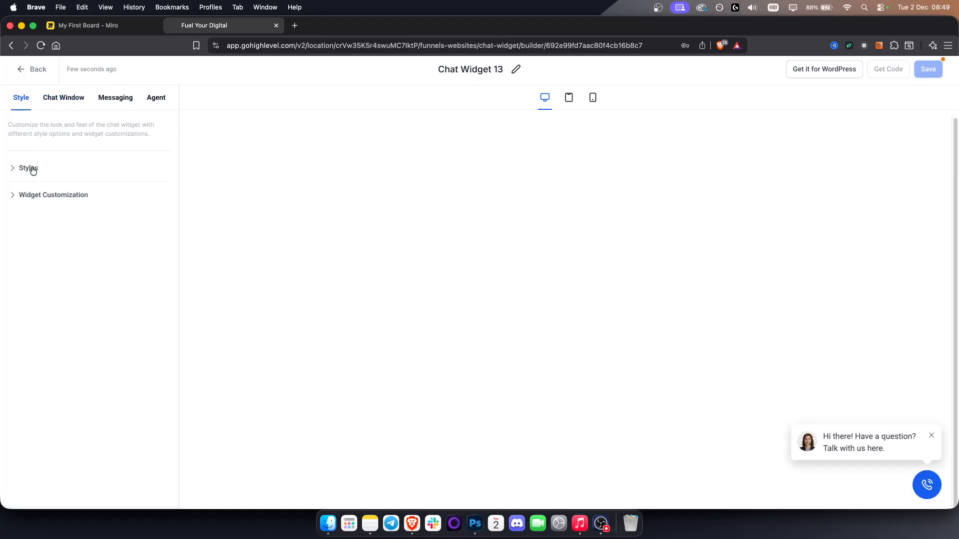
- Review the widget's style options and change the Voice AI avatar to the bald man with the headset
{"action": "left_click", "coordinate": [27, 168]}
{"action": "scroll", "coordinate": [91, 259], "scroll_direction": "down", "scroll_amount": 5}
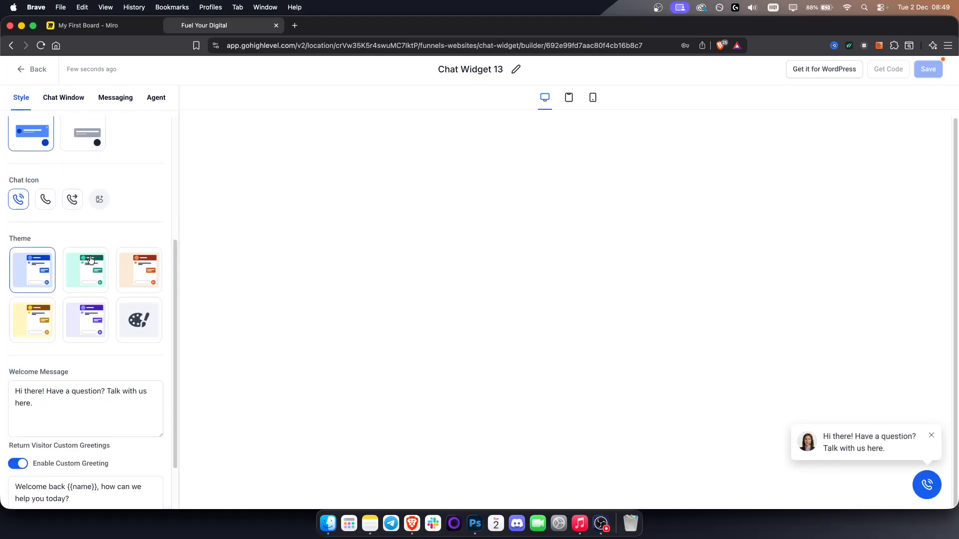
{"action": "scroll", "coordinate": [92, 256], "scroll_direction": "down", "scroll_amount": 2}
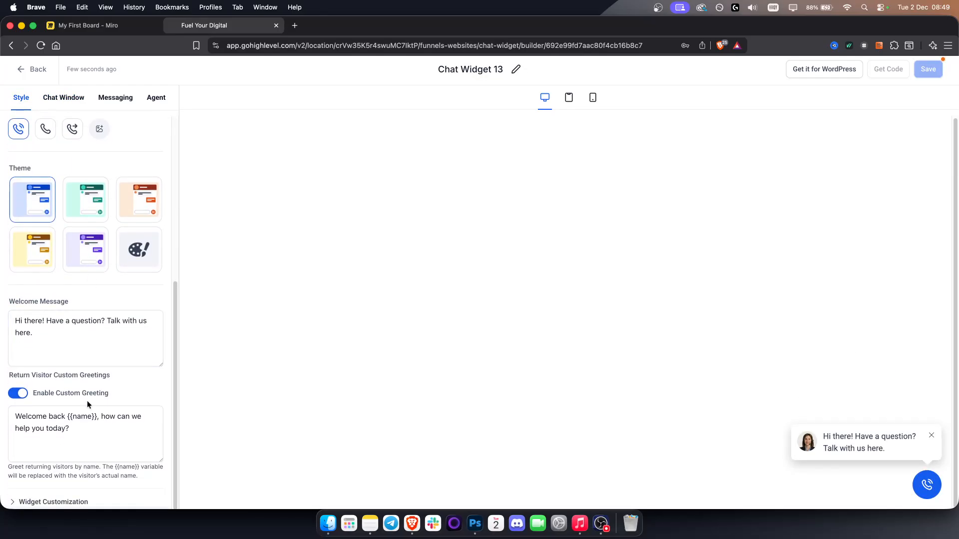
{"action": "left_click", "coordinate": [64, 500]}
{"action": "left_click", "coordinate": [80, 372]}
{"action": "left_click", "coordinate": [46, 383]}
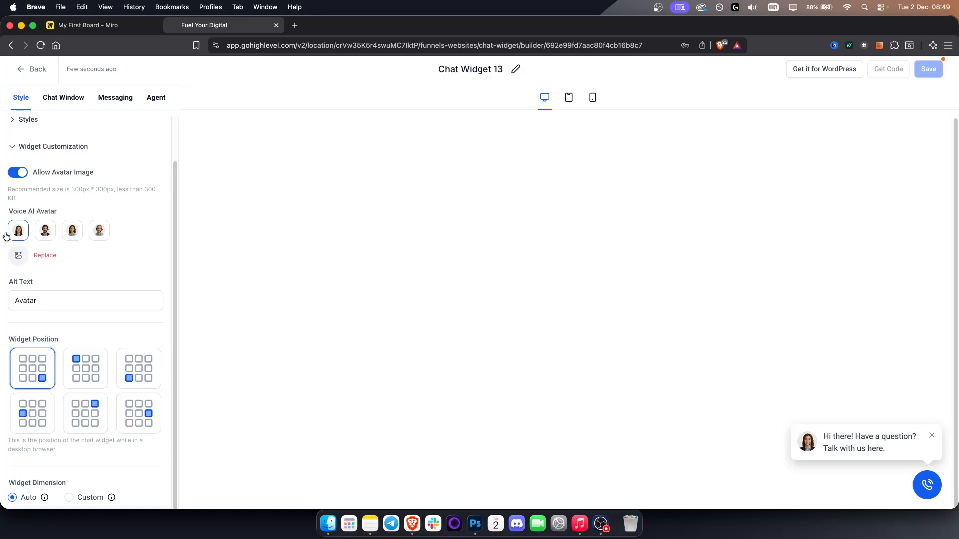
{"action": "left_click", "coordinate": [99, 231]}
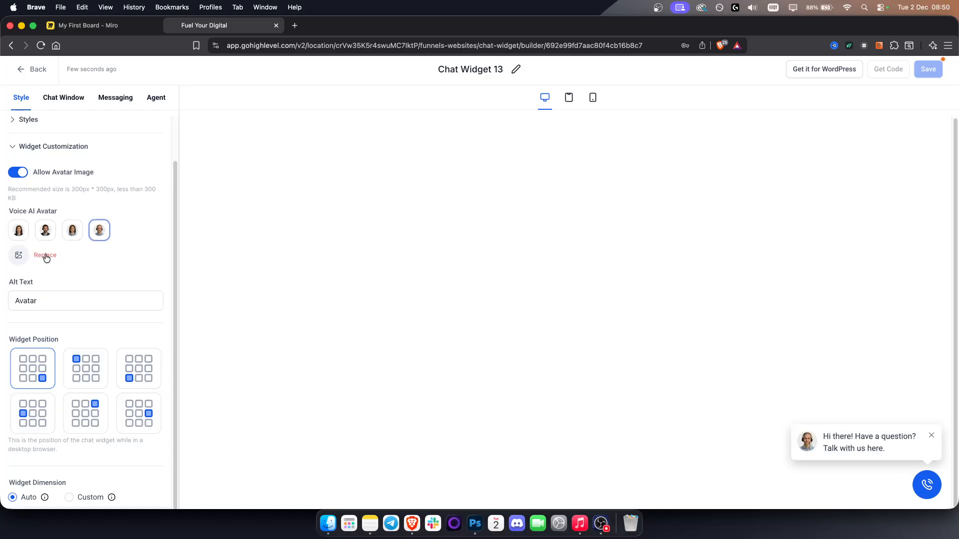
- Review the chat window's title and intro settings and turn off agency branding in its additional options
{"action": "left_click", "coordinate": [62, 100]}
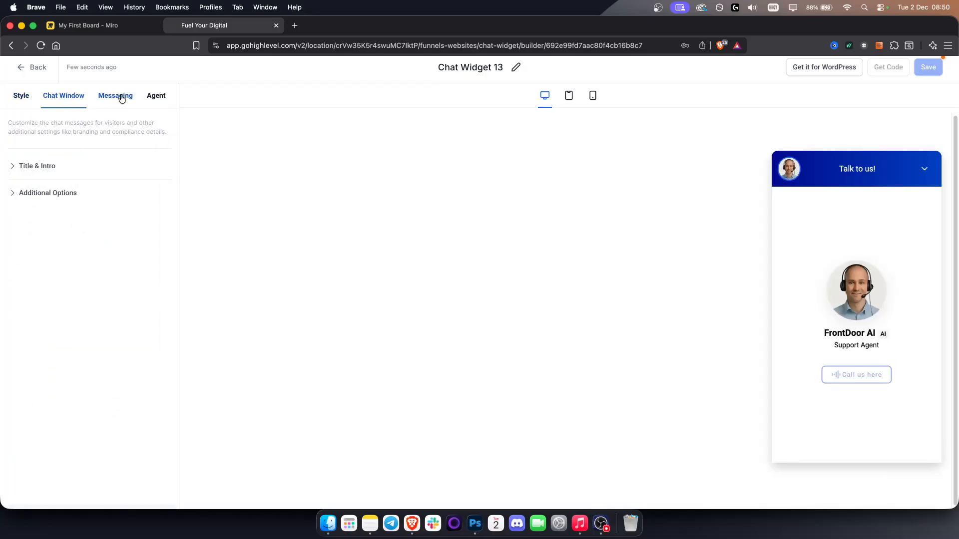
{"action": "left_click", "coordinate": [39, 166]}
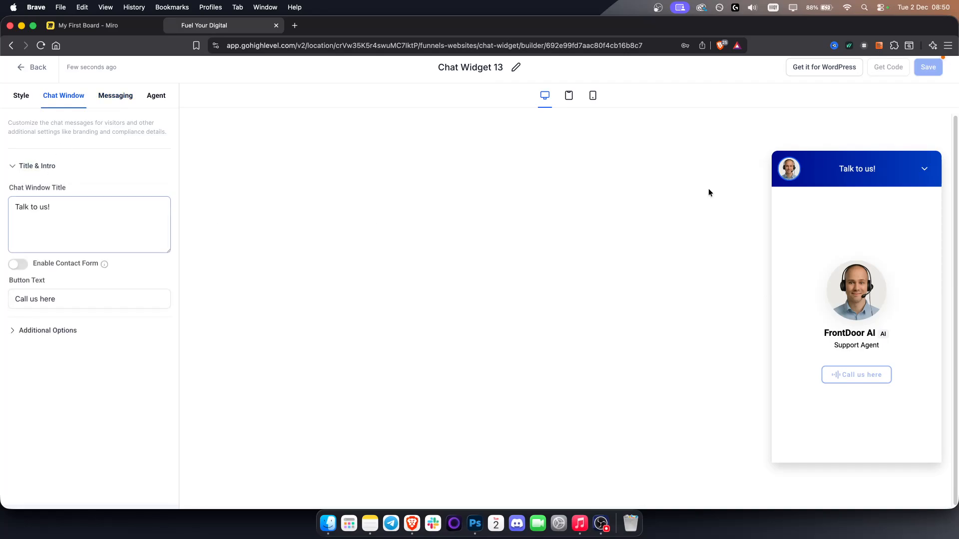
{"action": "left_click", "coordinate": [75, 330]}
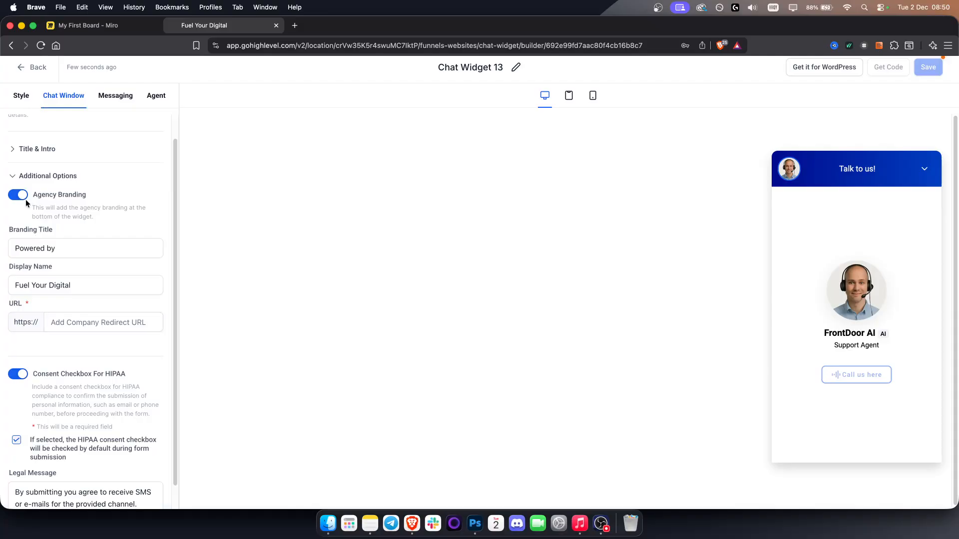
{"action": "left_click", "coordinate": [20, 197]}
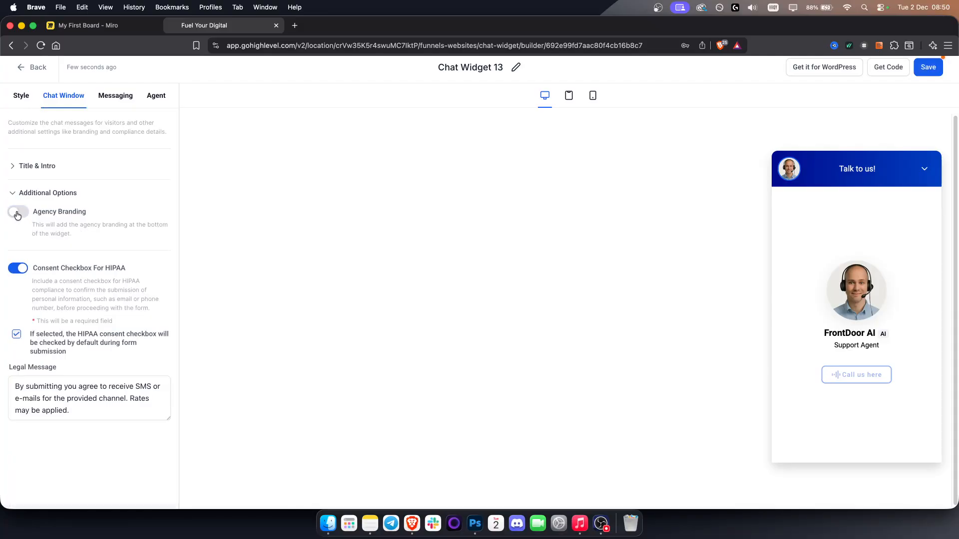
{"action": "left_click", "coordinate": [17, 214]}
{"action": "left_click", "coordinate": [17, 213]}
- Select FrontDoor AI as the widget's Voice AI agent and save the chat widget
{"action": "left_click", "coordinate": [116, 99]}
{"action": "left_click", "coordinate": [151, 99]}
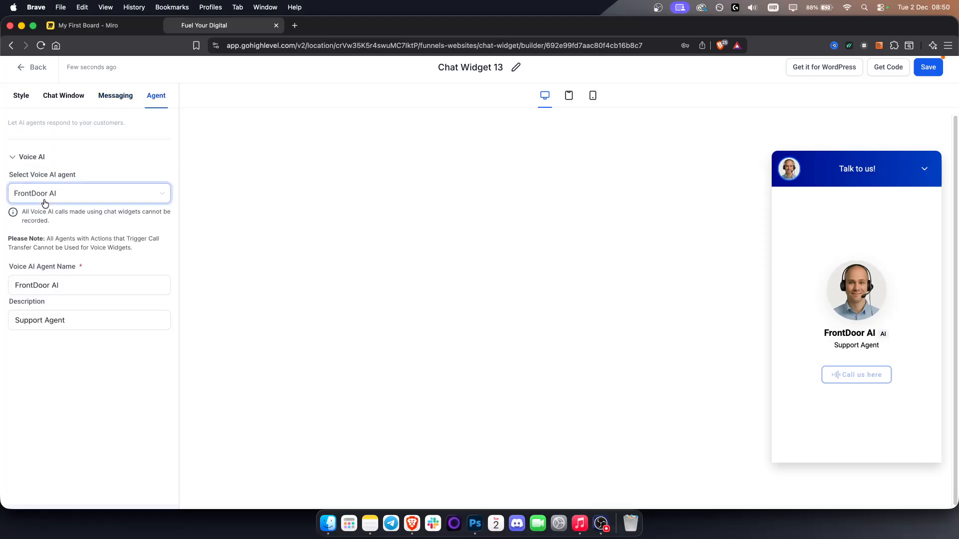
{"action": "left_click", "coordinate": [45, 199]}
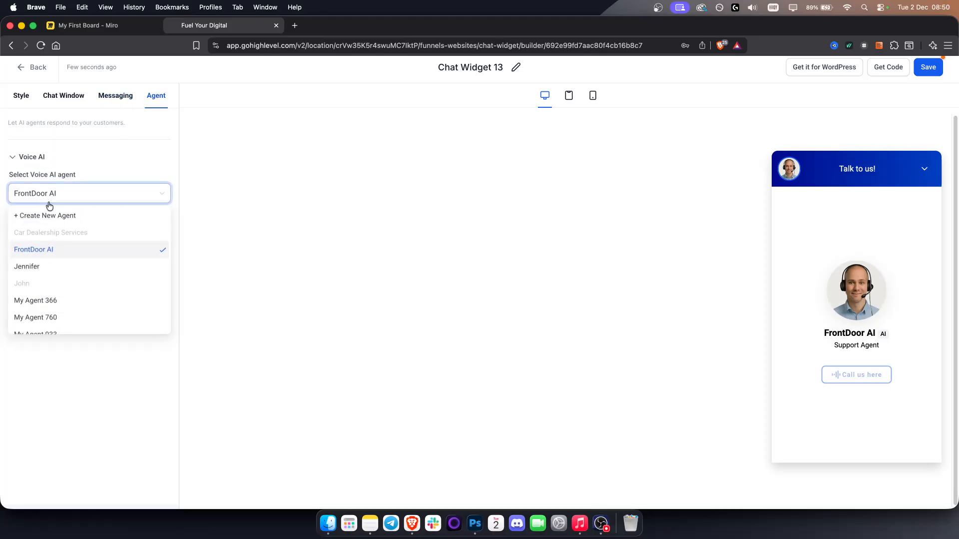
{"action": "left_click", "coordinate": [55, 251]}
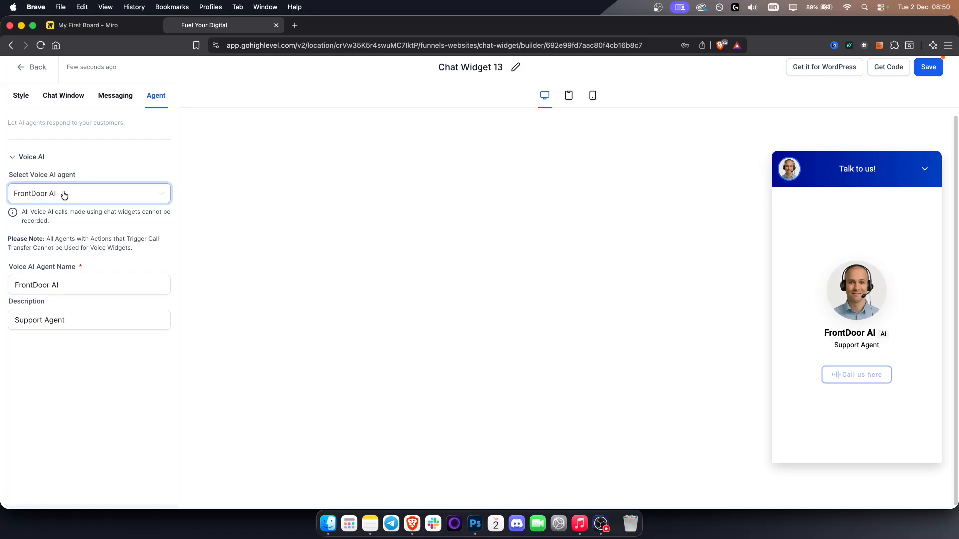
{"action": "left_click", "coordinate": [922, 69]}
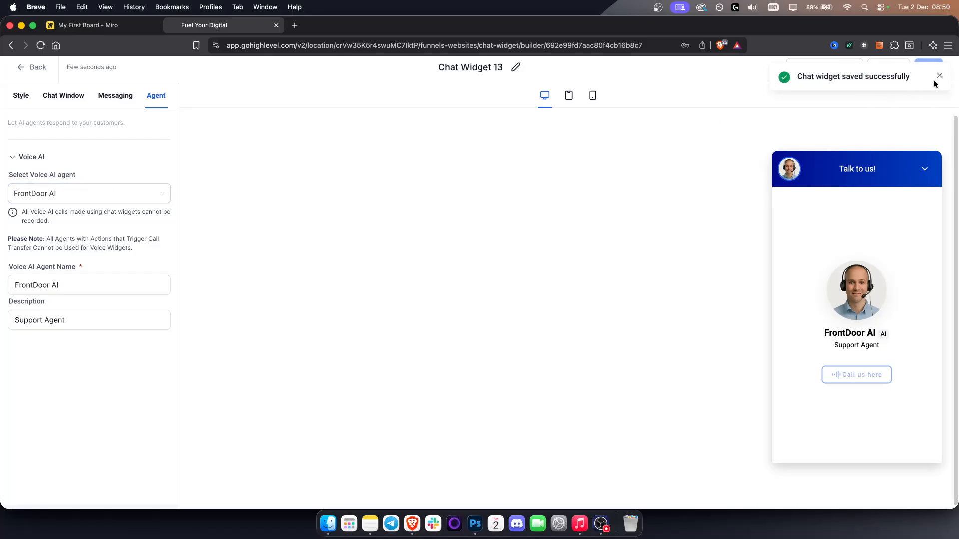
- Copy the embed code of the chat widget
{"action": "left_click", "coordinate": [887, 67]}
{"action": "left_click", "coordinate": [443, 315]}
{"action": "key", "text": "super+a"}
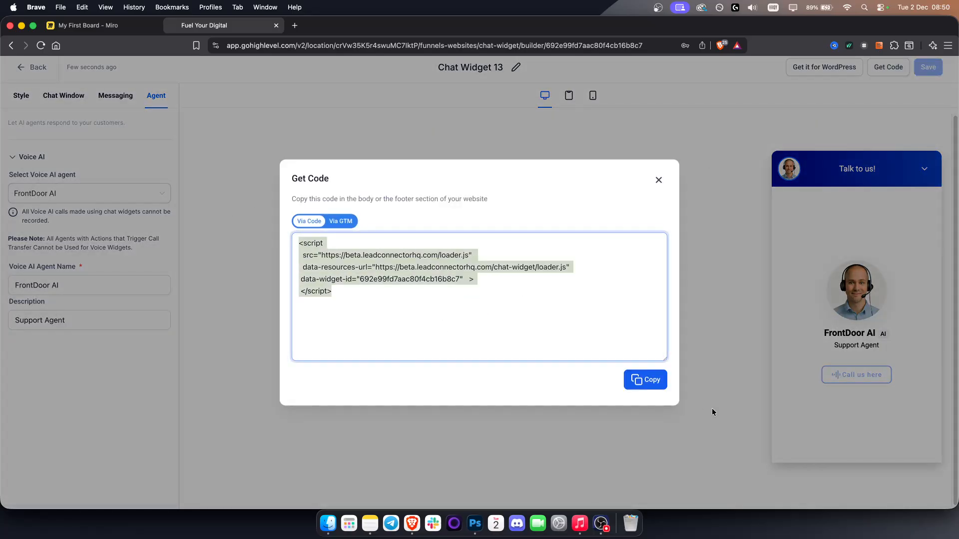
{"action": "left_click", "coordinate": [644, 379]}
{"action": "left_click", "coordinate": [658, 180]}
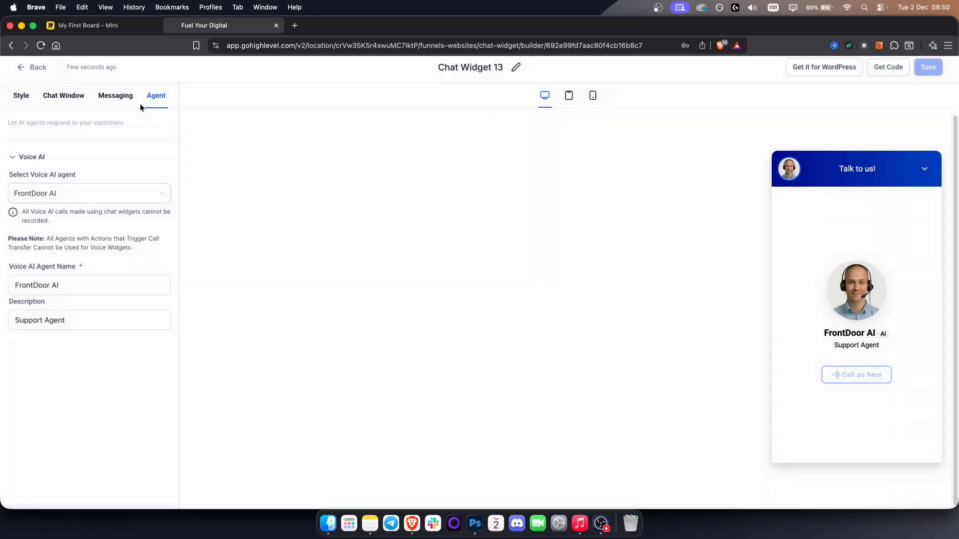
- Open the settings of the website Fuel Your Digital: Ignite Your Online Presence and examine its head and body tracking code fields
{"action": "left_click", "coordinate": [32, 69]}
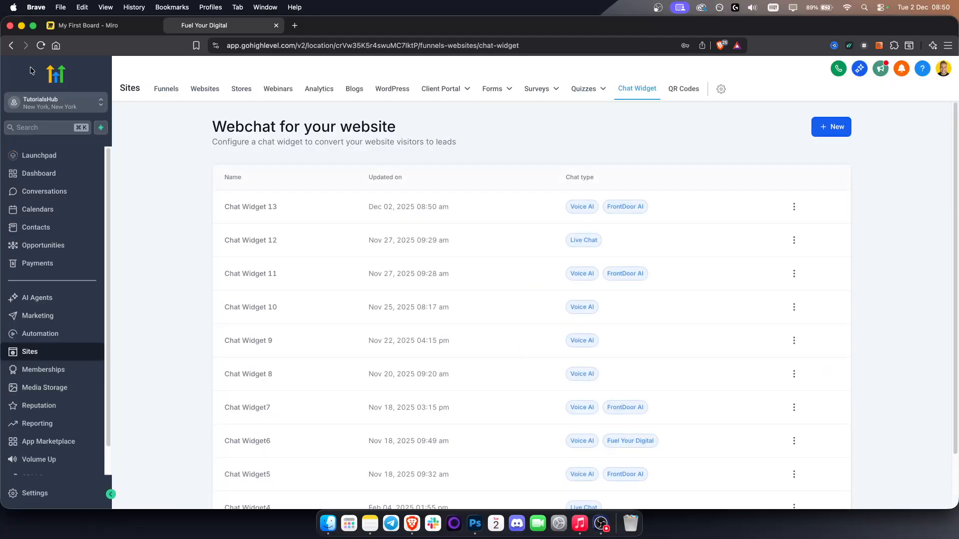
{"action": "left_click", "coordinate": [214, 93]}
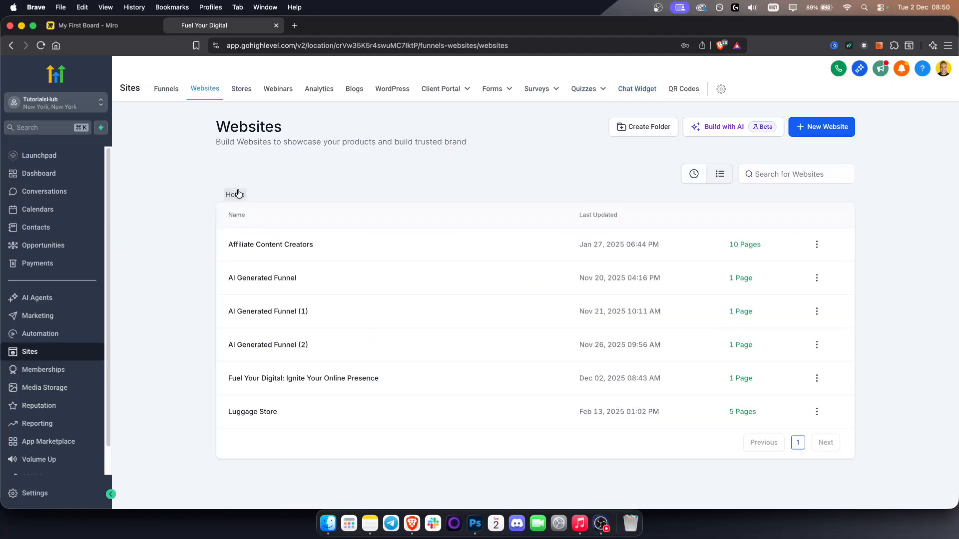
{"action": "left_click", "coordinate": [694, 175]}
{"action": "left_click", "coordinate": [299, 243]}
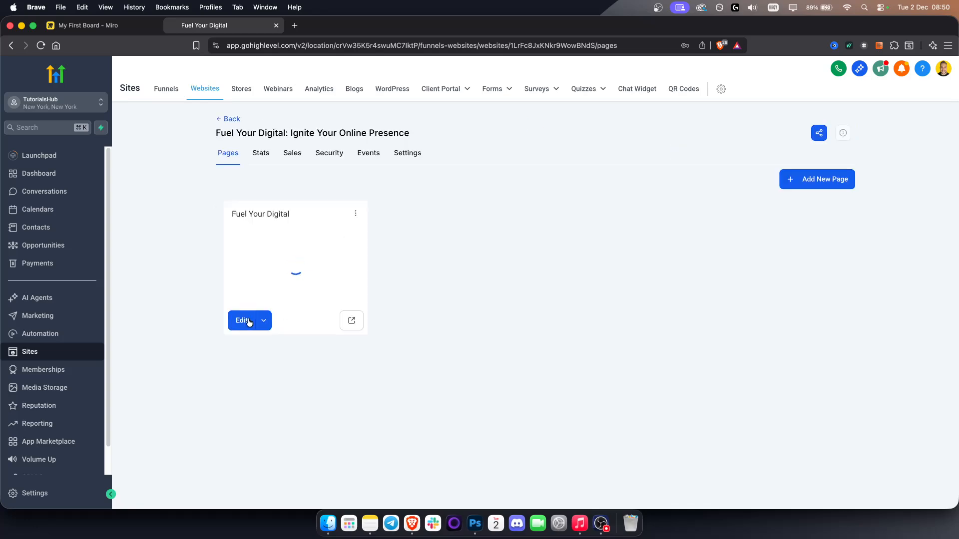
{"action": "left_click", "coordinate": [401, 155]}
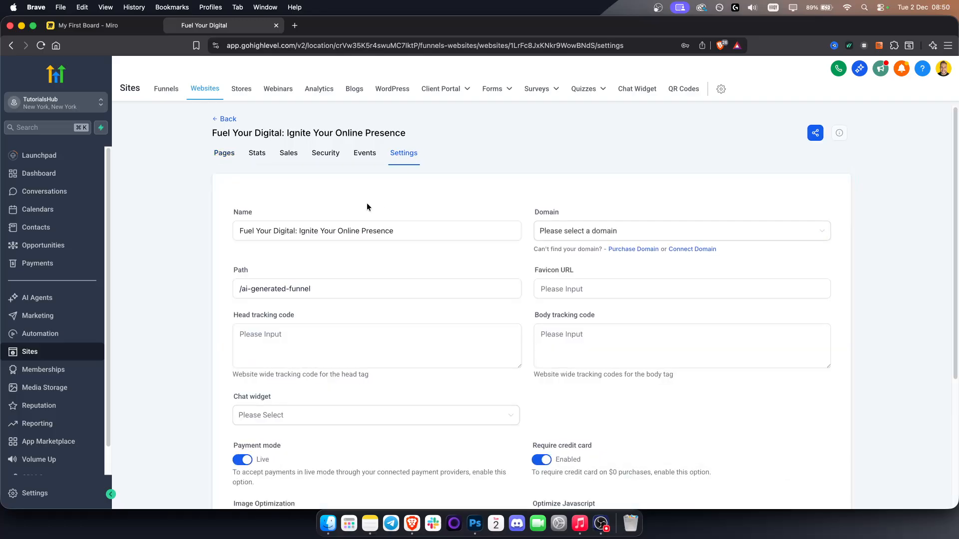
{"action": "scroll", "coordinate": [367, 202], "scroll_direction": "down", "scroll_amount": 1}
{"action": "left_click", "coordinate": [559, 256]}
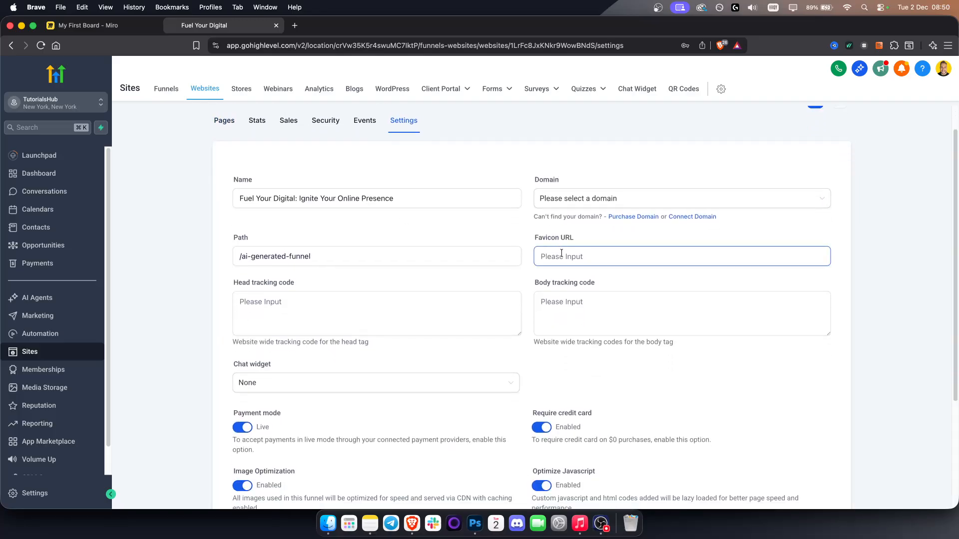
{"action": "left_click", "coordinate": [445, 319]}
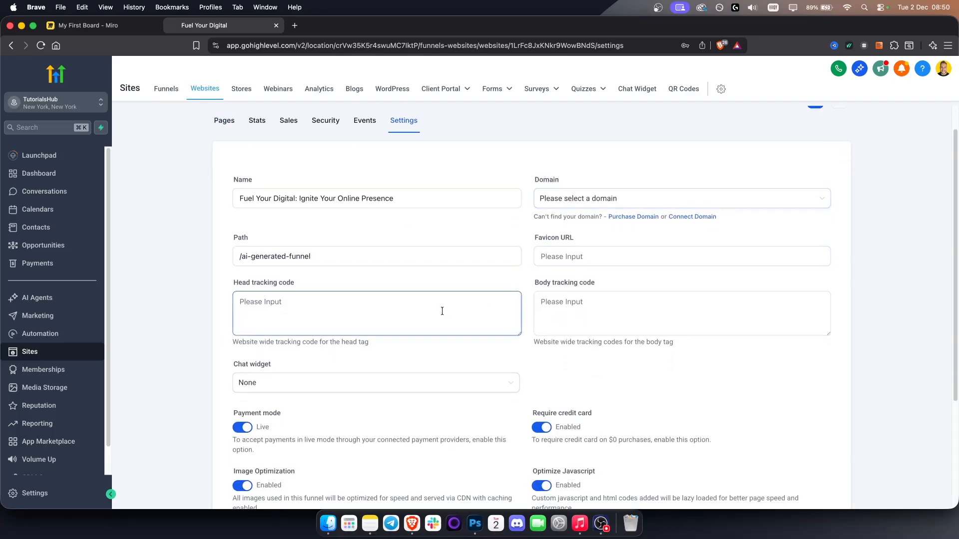
{"action": "left_click", "coordinate": [617, 313]}
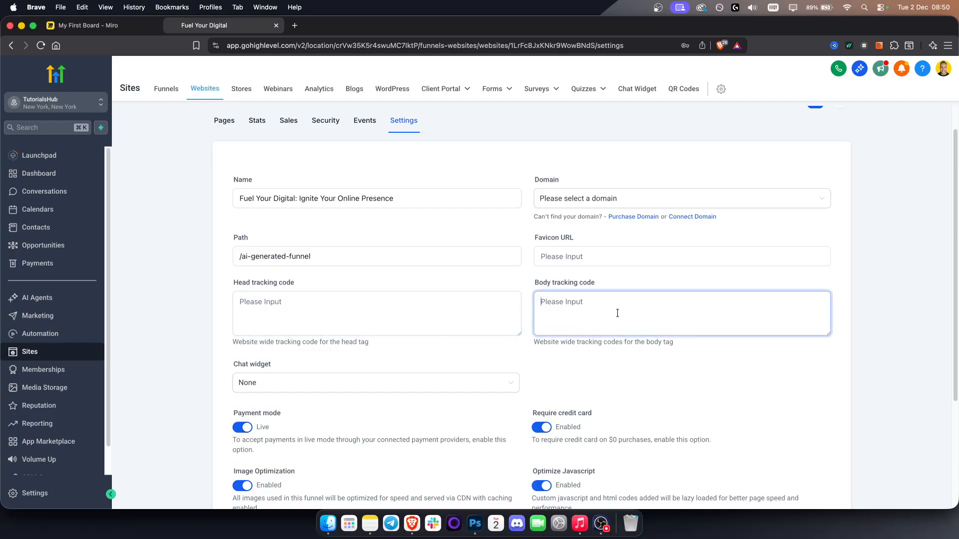
{"action": "scroll", "coordinate": [620, 313], "scroll_direction": "down", "scroll_amount": 3}
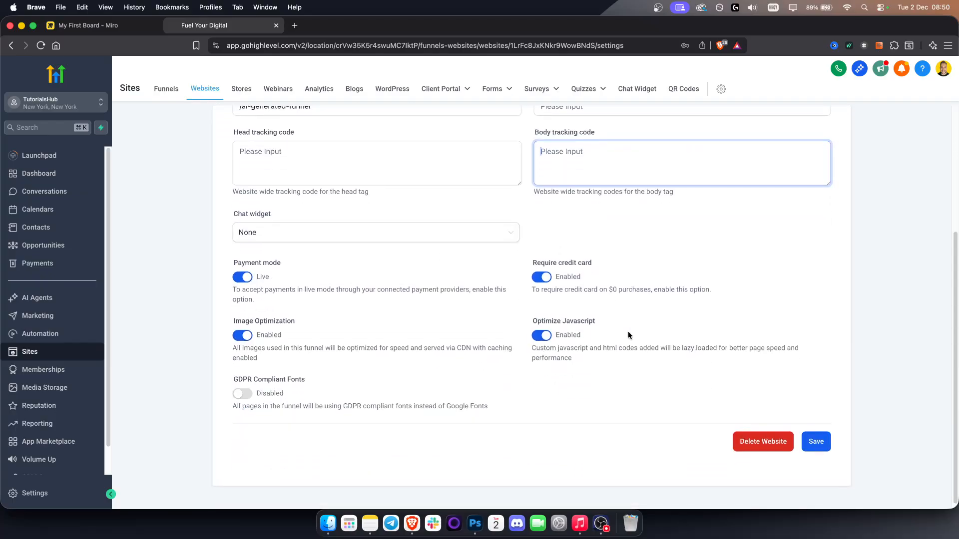
{"action": "scroll", "coordinate": [625, 348], "scroll_direction": "up", "scroll_amount": 3}
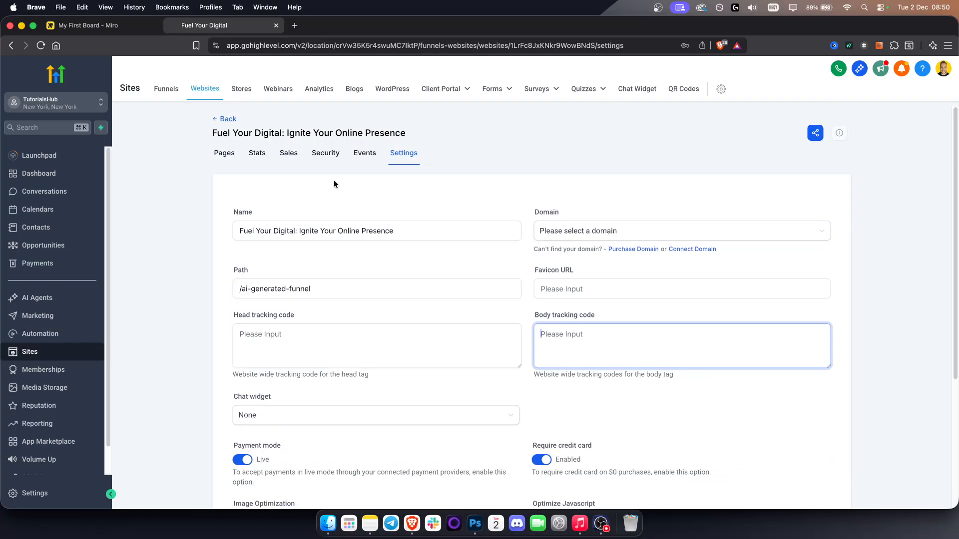
- Open the Fuel Your Digital page in the page builder and inspect its header and footer tracking code
{"action": "left_click", "coordinate": [219, 119]}
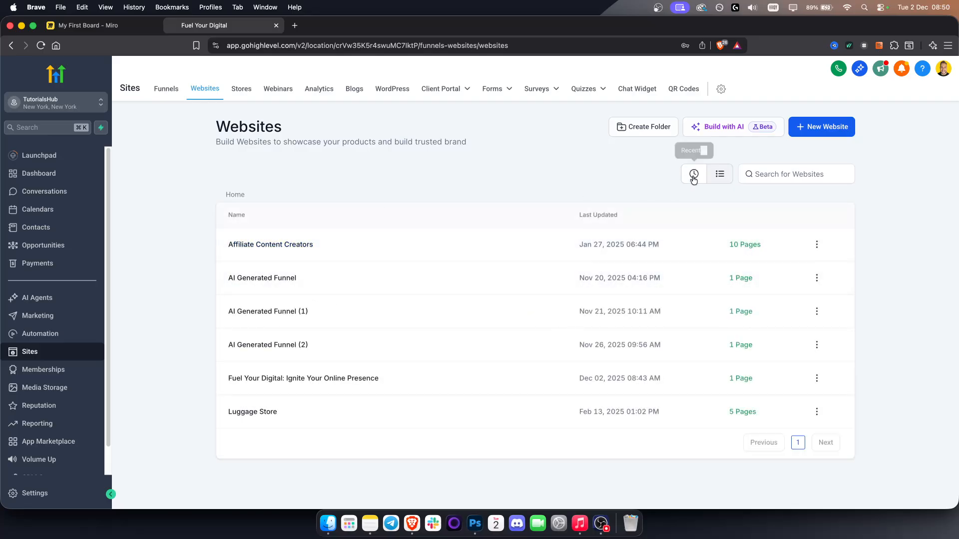
{"action": "left_click", "coordinate": [693, 174]}
{"action": "left_click", "coordinate": [282, 235]}
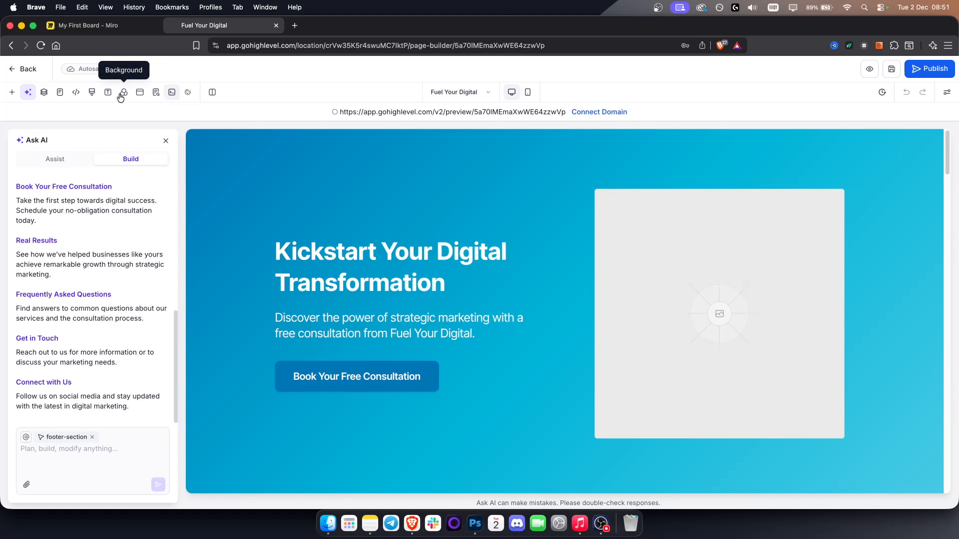
{"action": "left_click", "coordinate": [77, 95]}
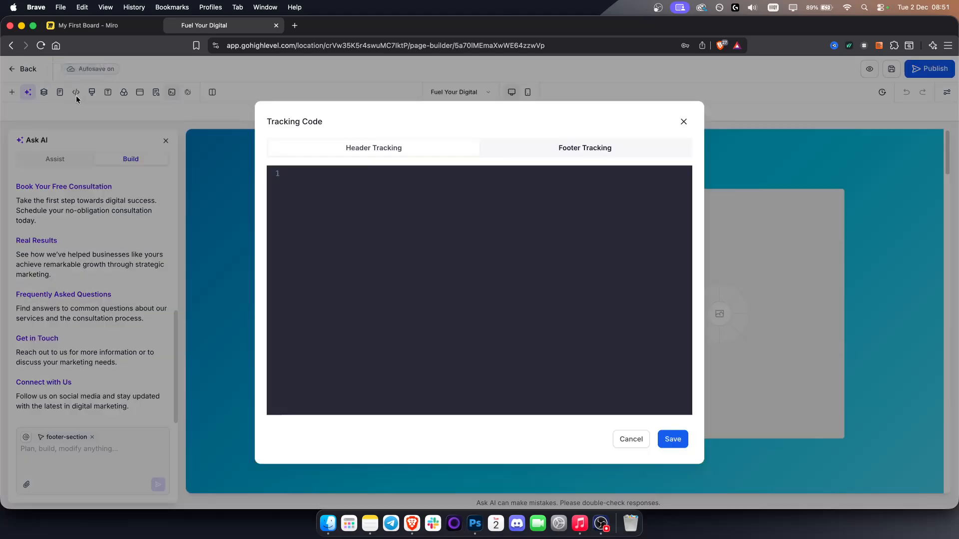
{"action": "left_click", "coordinate": [588, 148]}
{"action": "left_click", "coordinate": [398, 150]}
{"action": "left_click", "coordinate": [604, 157]}
{"action": "left_click", "coordinate": [683, 122]}
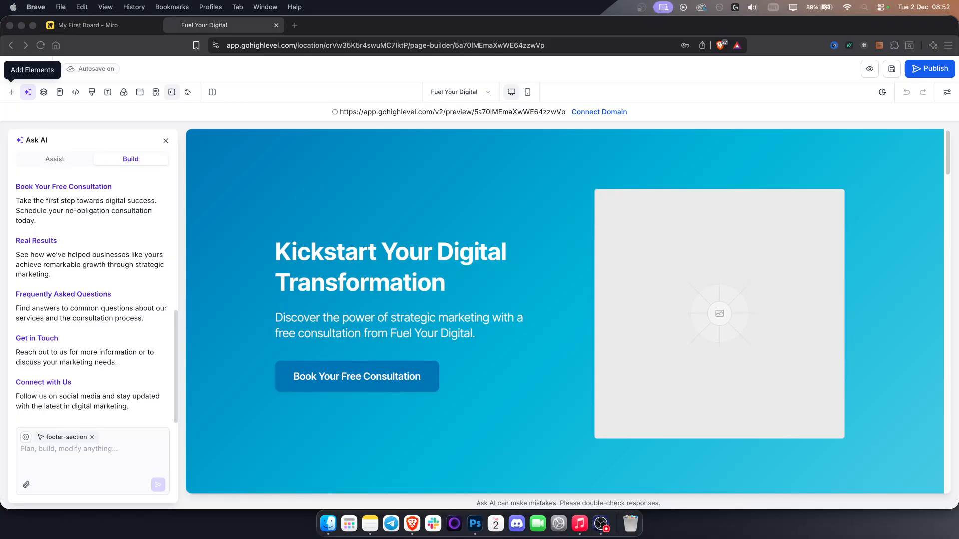
- Choose Chat Widget 13 as the chat widget in the Fuel Your Digital website's settings and return to the websites list
{"action": "left_click", "coordinate": [29, 68]}
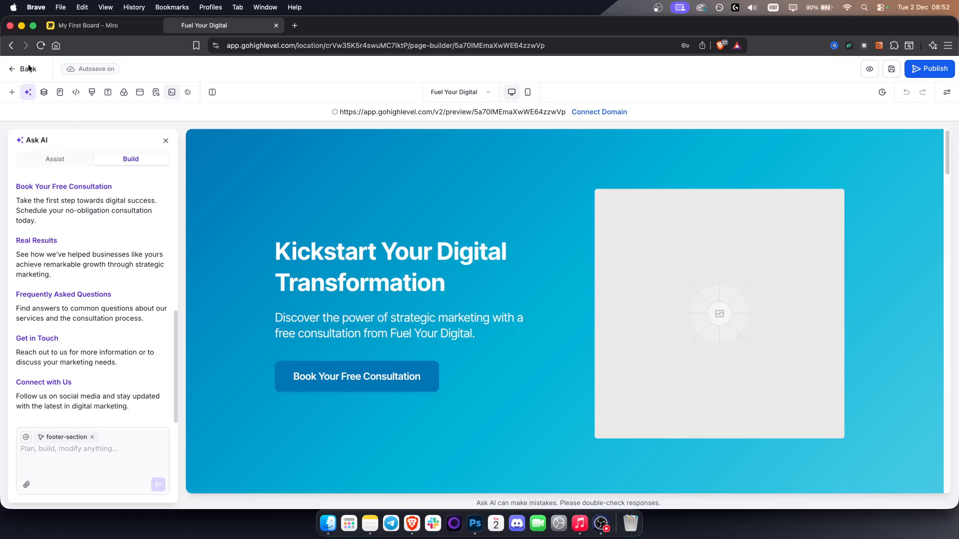
{"action": "left_click", "coordinate": [28, 69]}
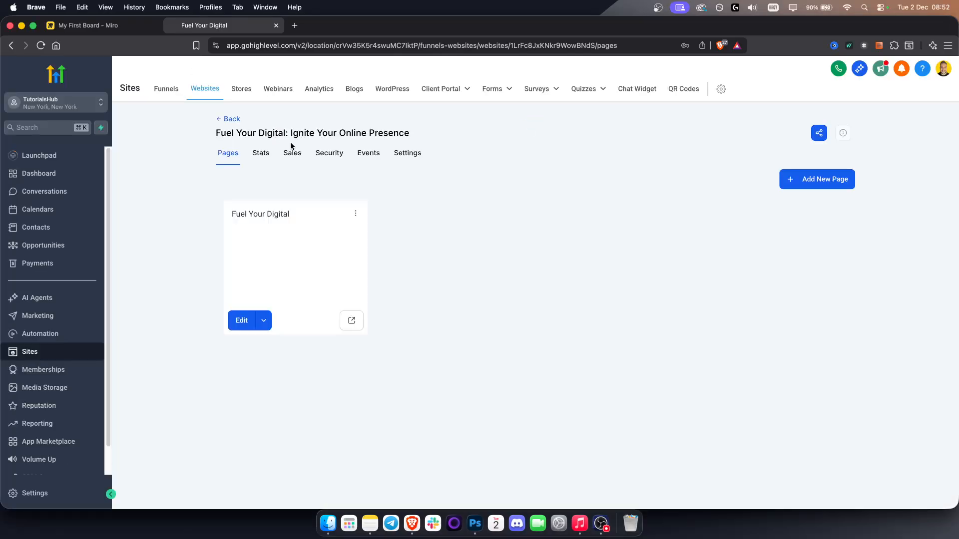
{"action": "left_click", "coordinate": [400, 153]}
{"action": "scroll", "coordinate": [361, 367], "scroll_direction": "down", "scroll_amount": 2}
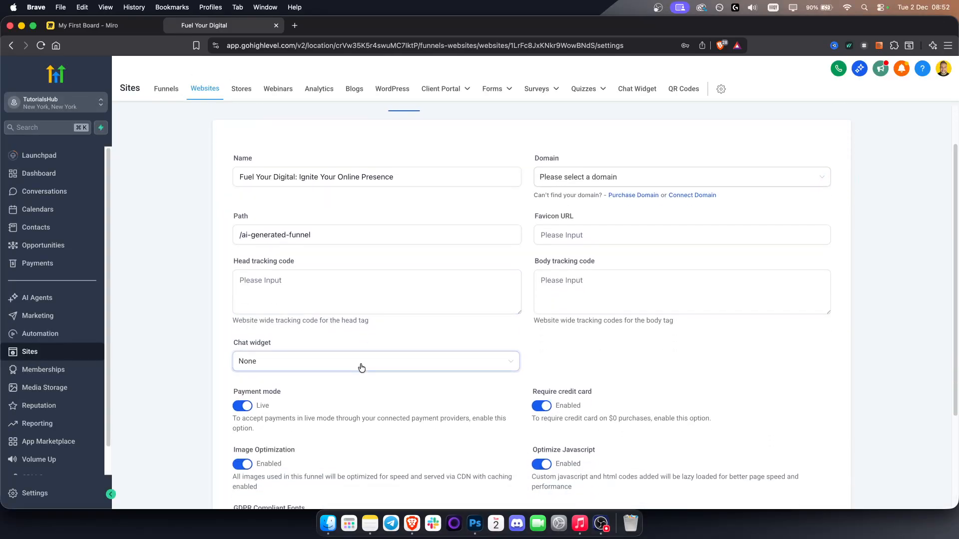
{"action": "scroll", "coordinate": [361, 367], "scroll_direction": "down", "scroll_amount": 3}
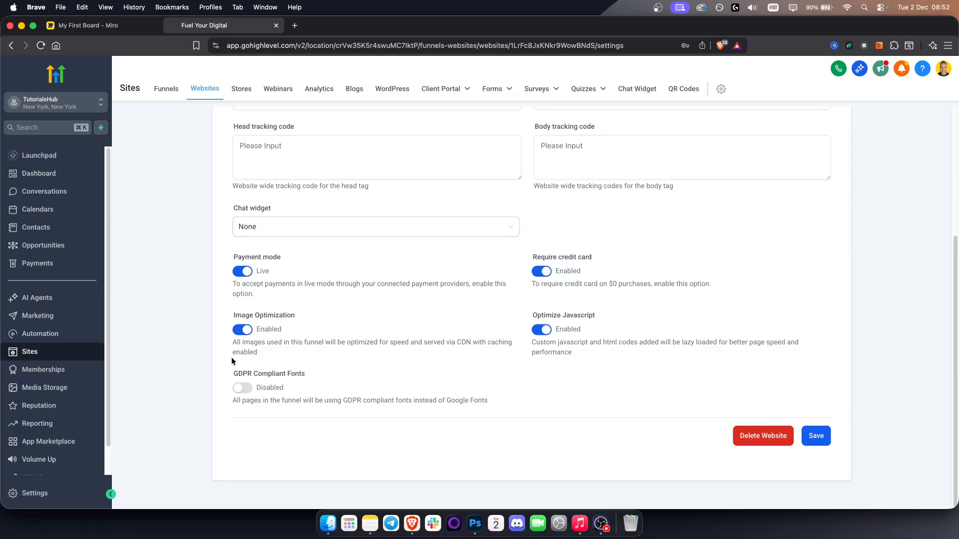
{"action": "left_click", "coordinate": [263, 229]}
{"action": "scroll", "coordinate": [306, 317], "scroll_direction": "down", "scroll_amount": 1}
{"action": "scroll", "coordinate": [310, 316], "scroll_direction": "up", "scroll_amount": 1}
{"action": "left_click", "coordinate": [278, 268]}
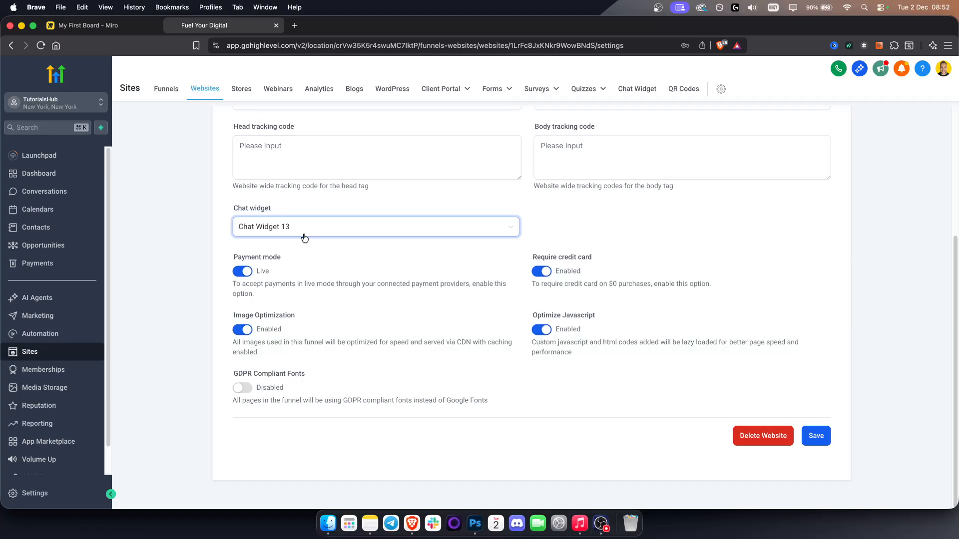
{"action": "scroll", "coordinate": [322, 253], "scroll_direction": "up", "scroll_amount": 3}
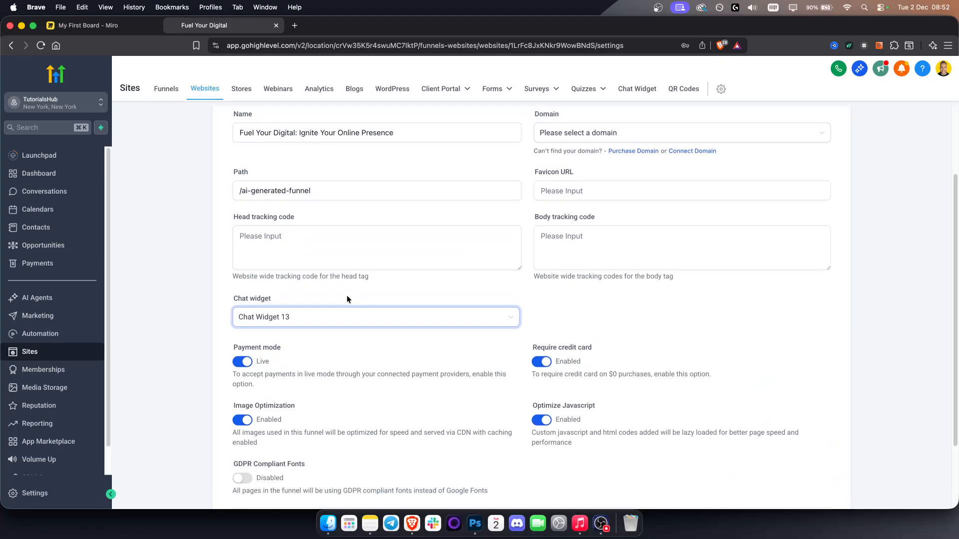
{"action": "scroll", "coordinate": [316, 354], "scroll_direction": "up", "scroll_amount": 3}
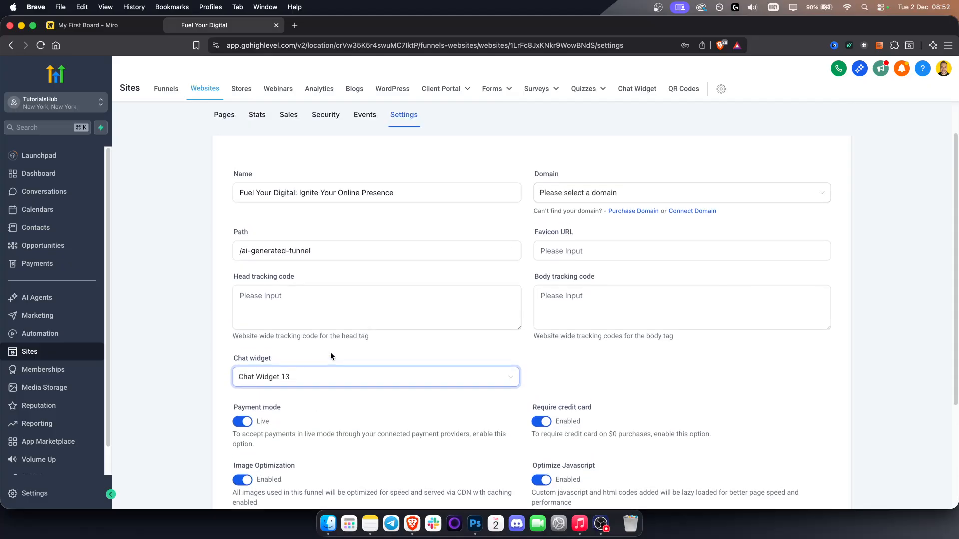
{"action": "scroll", "coordinate": [331, 352], "scroll_direction": "up", "scroll_amount": 1}
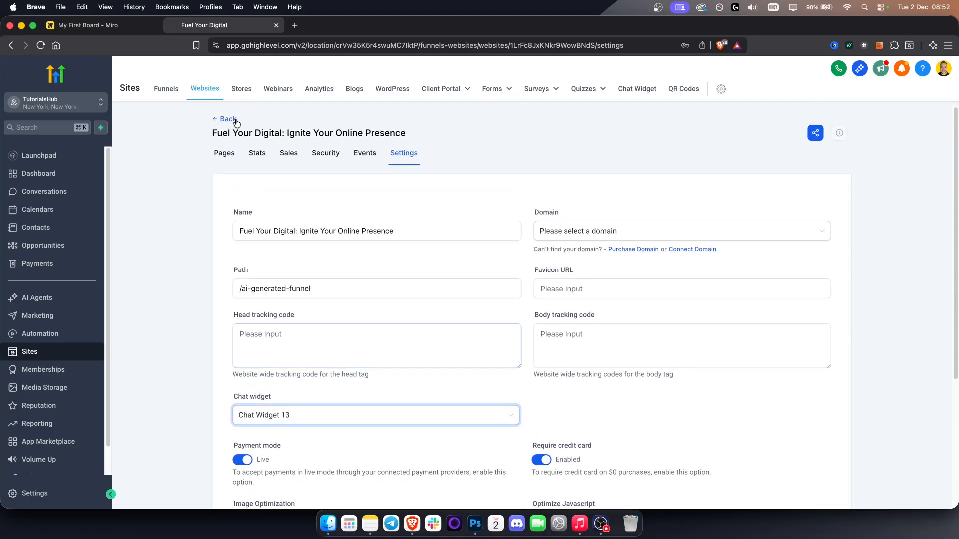
{"action": "left_click", "coordinate": [228, 120]}
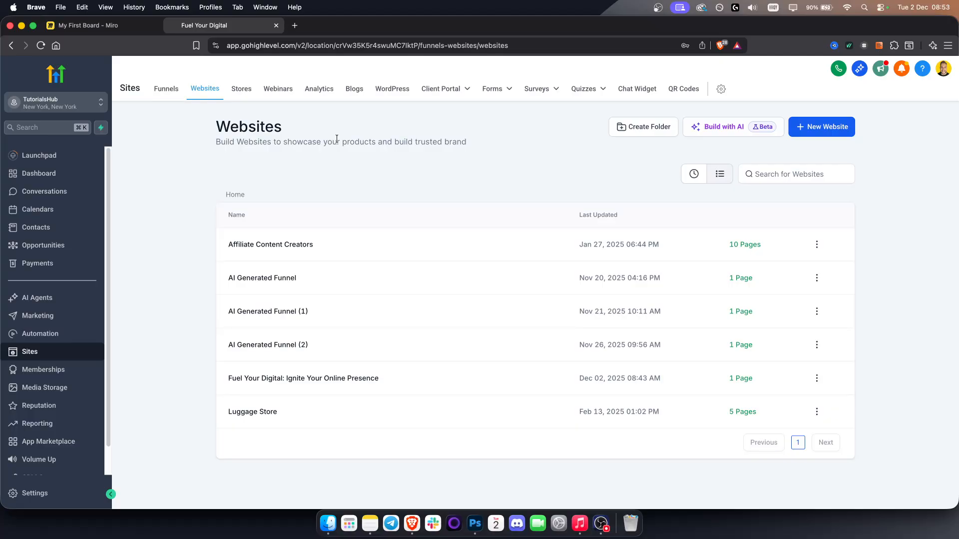
- Switch from the sub-account to the agency view and open the prospecting accounts, dismissing the new prospect alert
{"action": "left_click", "coordinate": [53, 104]}
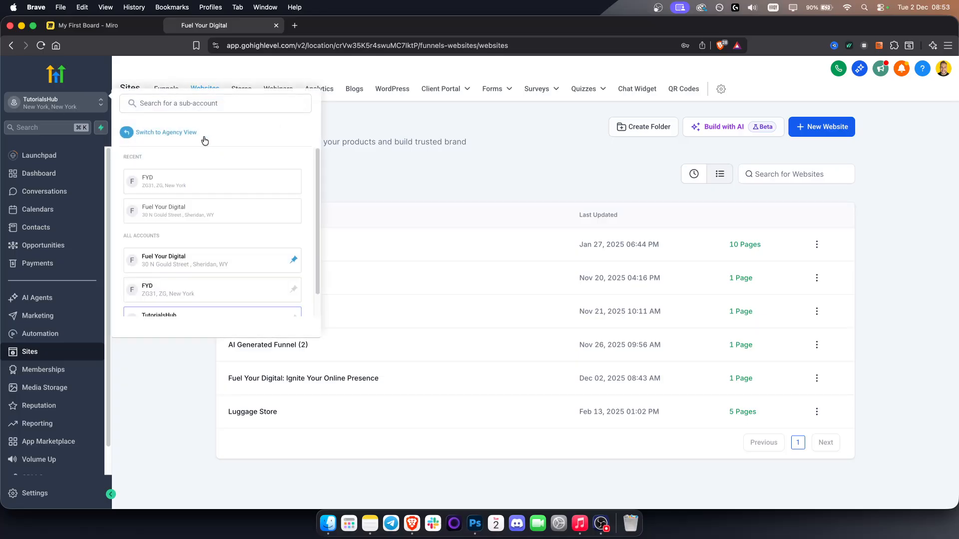
{"action": "left_click", "coordinate": [160, 132]}
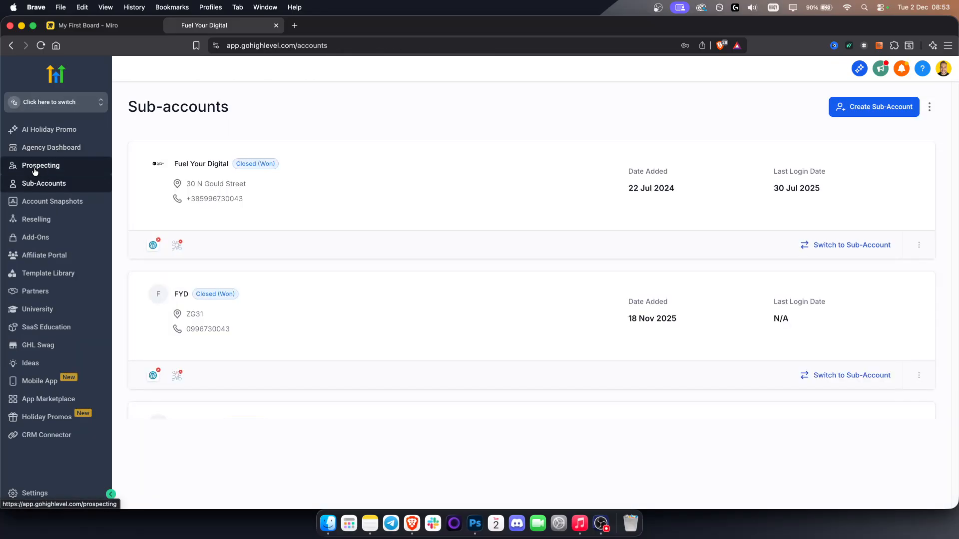
{"action": "left_click", "coordinate": [43, 167]}
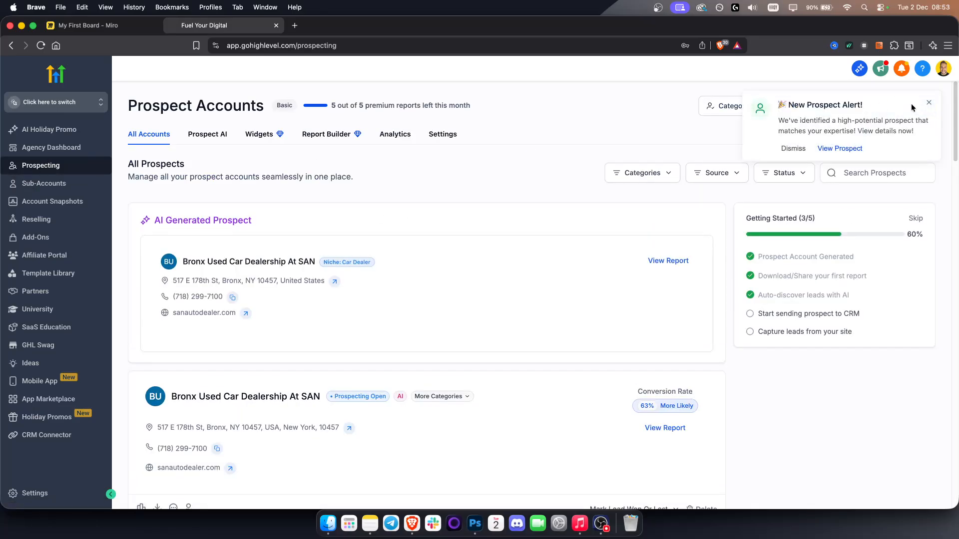
{"action": "left_click", "coordinate": [928, 105]}
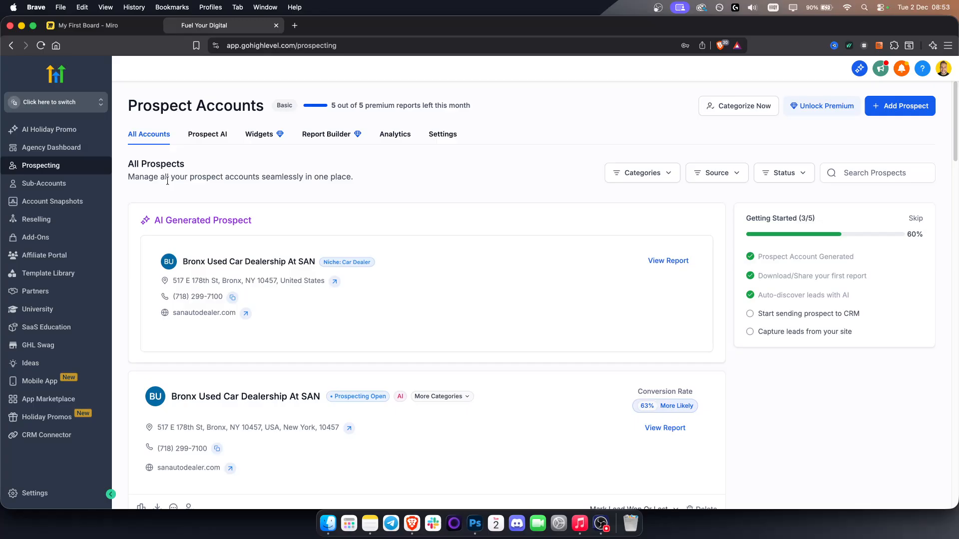
- Read the Prospect AI agent's automated lead discovery description and look at its niche selection
{"action": "left_click", "coordinate": [204, 134]}
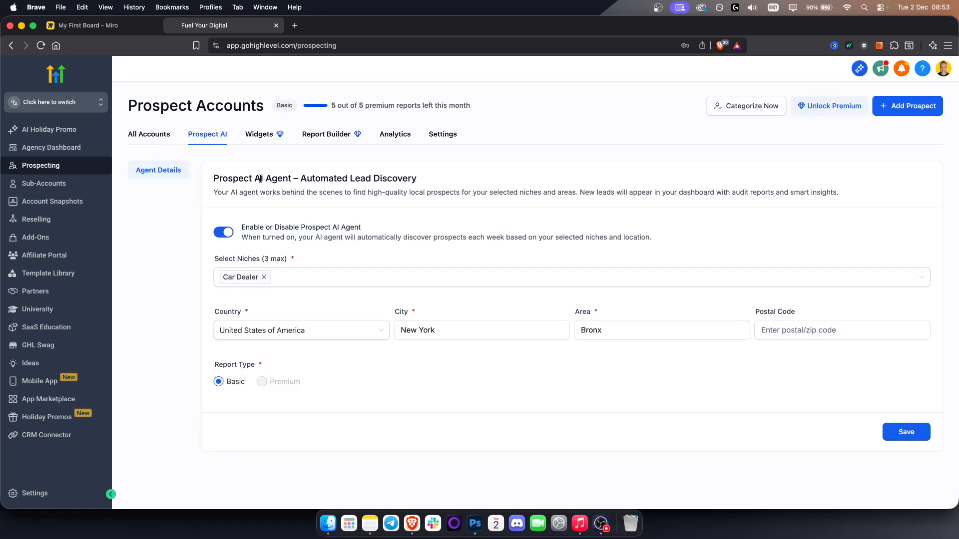
{"action": "left_click_drag", "start_coordinate": [285, 179], "coordinate": [499, 180]}
{"action": "left_click", "coordinate": [321, 193]}
{"action": "left_click_drag", "start_coordinate": [237, 193], "coordinate": [865, 193]}
{"action": "left_click", "coordinate": [494, 192]}
{"action": "left_click", "coordinate": [574, 192]}
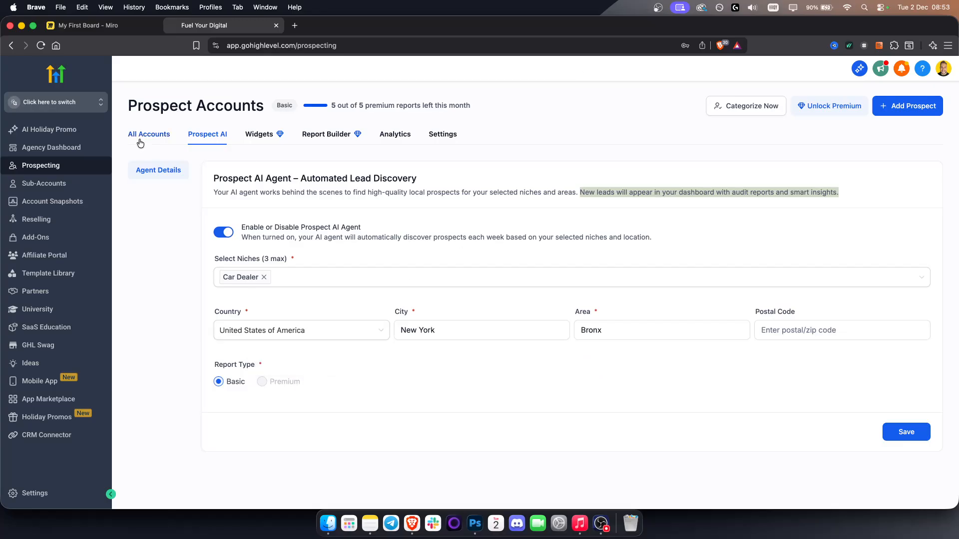
{"action": "left_click", "coordinate": [239, 274]}
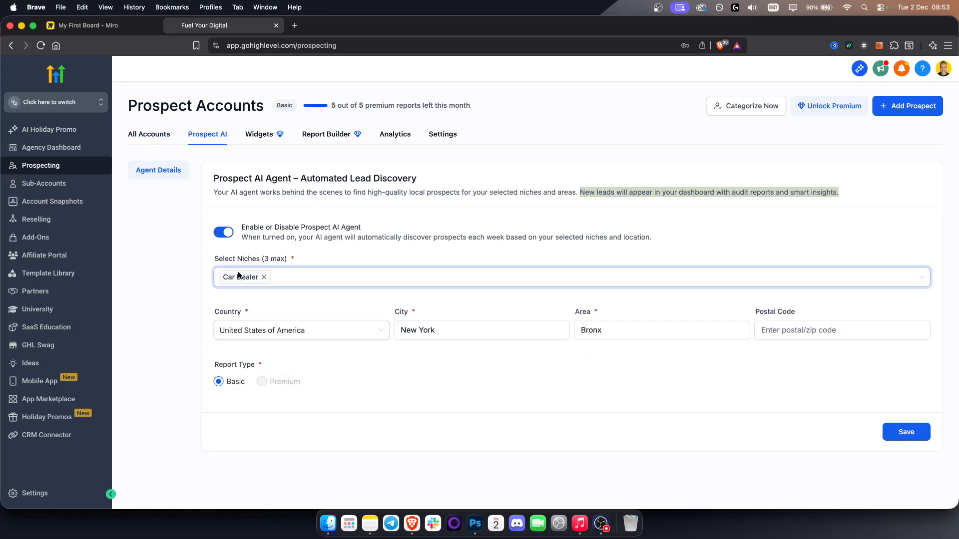